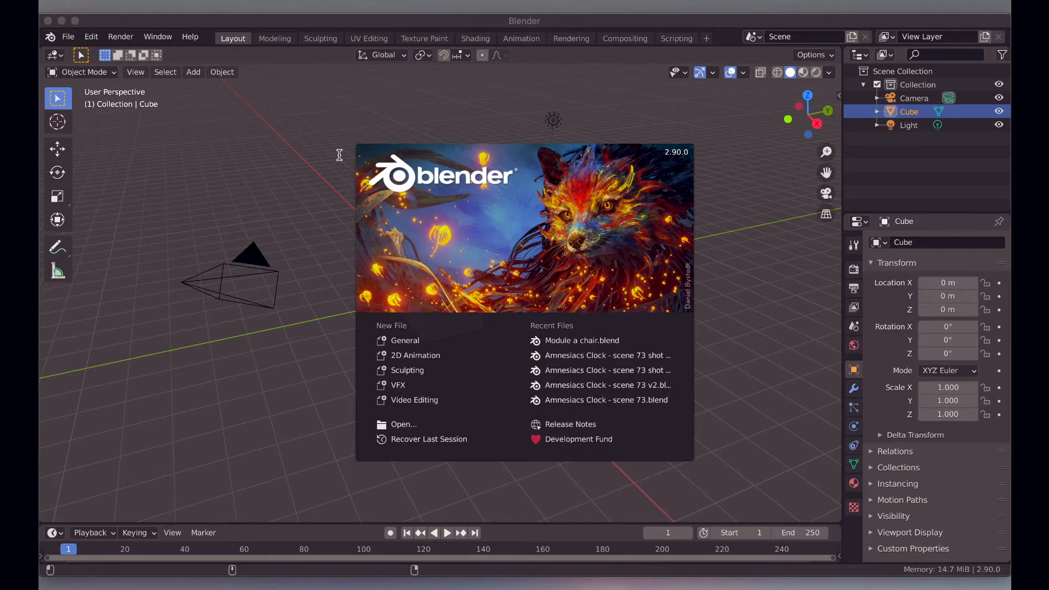
Dismiss the splash screen and look through the Principled BSDF node's inputs in the Shading workspace
left_click(630, 119)
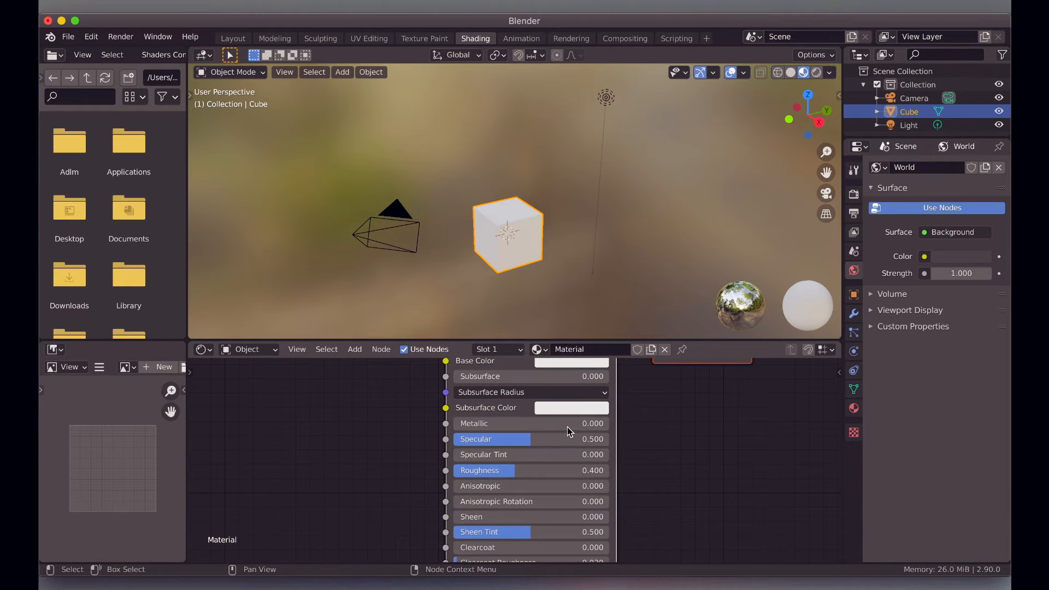
scroll(554, 507, "down", 7)
scroll(554, 507, "up", 10)
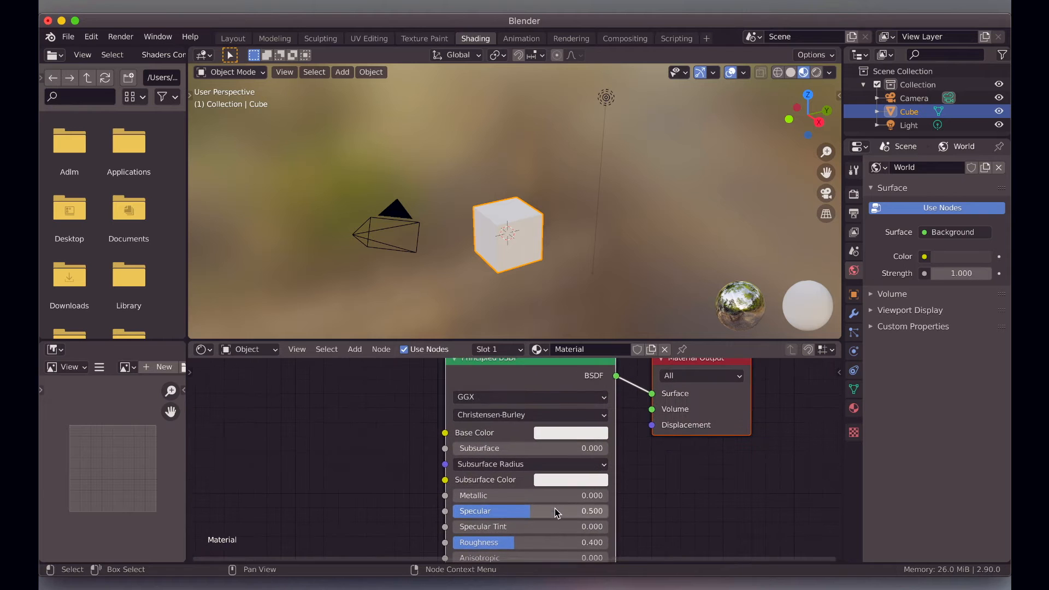
scroll(384, 440, "down", 4)
scroll(384, 440, "up", 3)
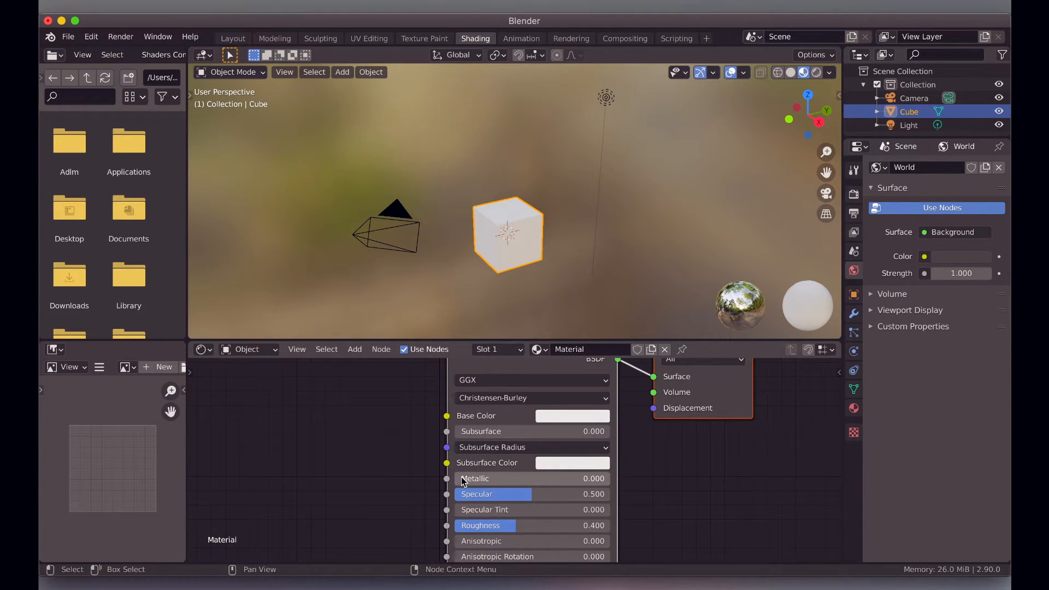
scroll(365, 492, "down", 3)
scroll(365, 492, "down", 1)
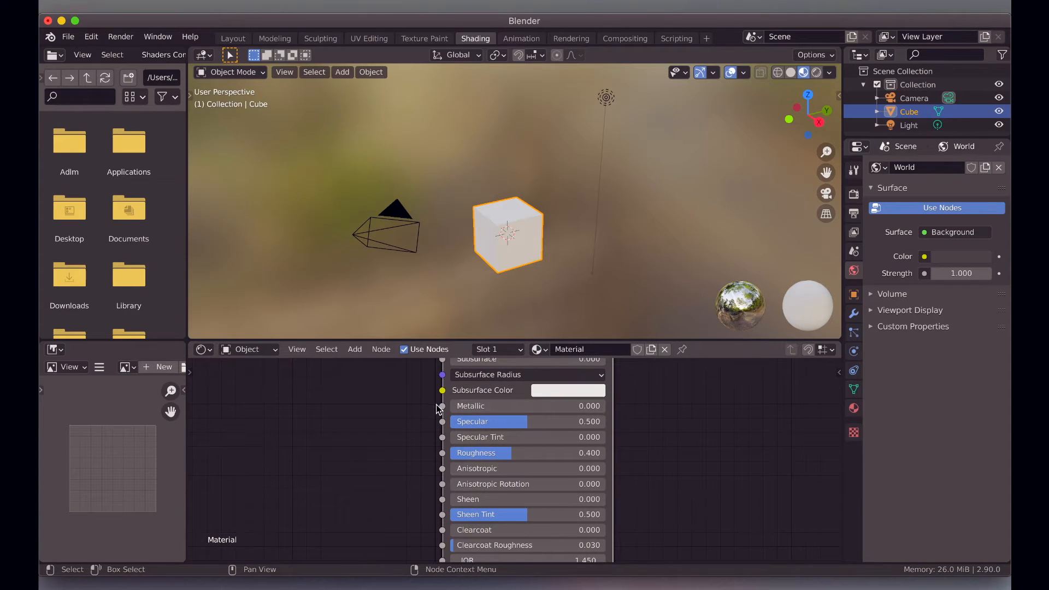
scroll(429, 446, "down", 1)
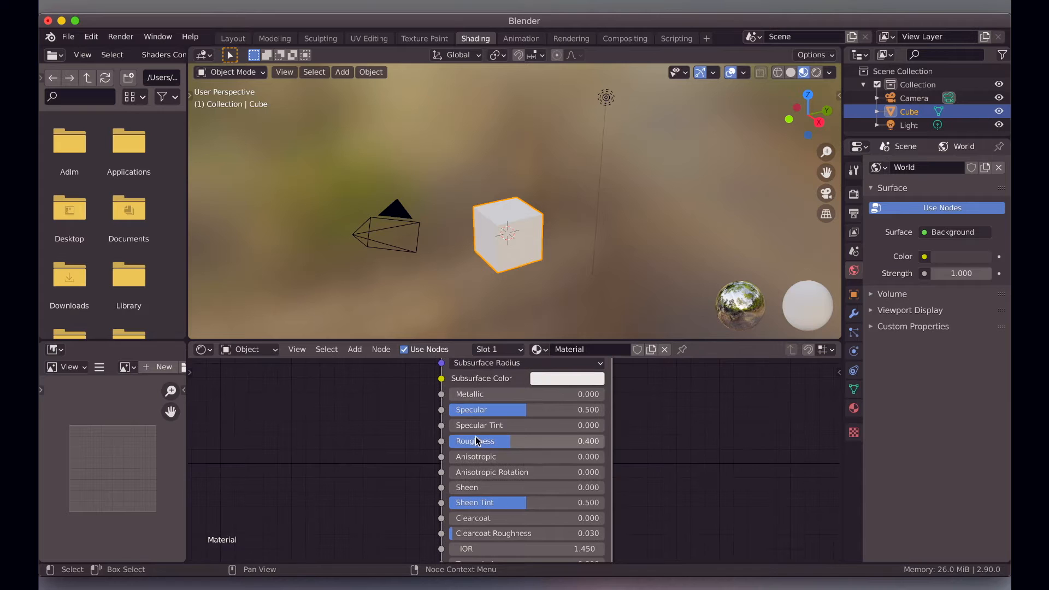
scroll(427, 459, "down", 1)
scroll(427, 459, "up", 2)
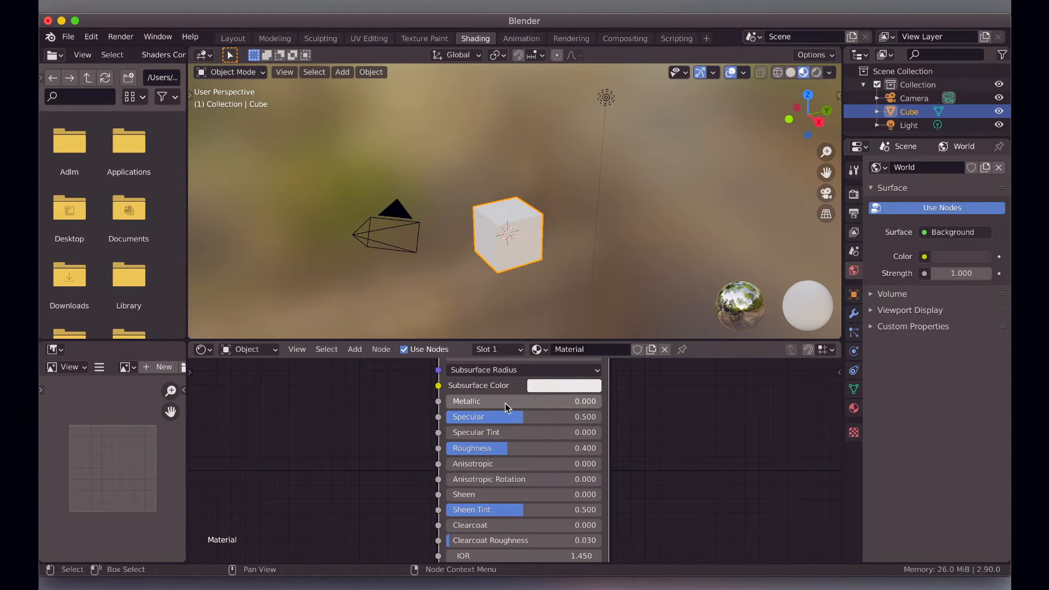
scroll(394, 477, "down", 2)
scroll(406, 444, "up", 3)
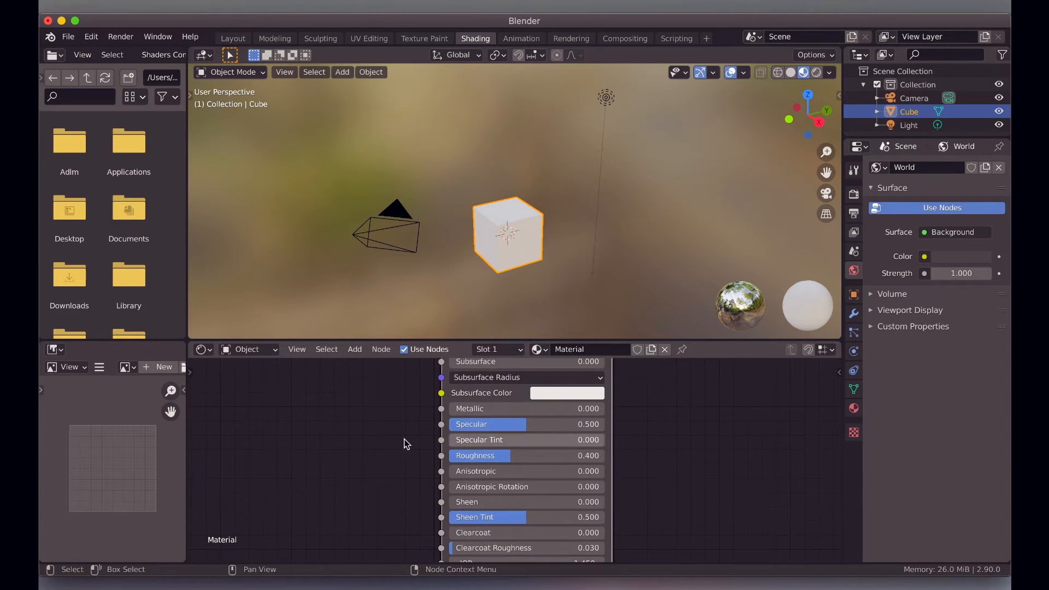
scroll(355, 458, "down", 6)
scroll(356, 459, "down", 2)
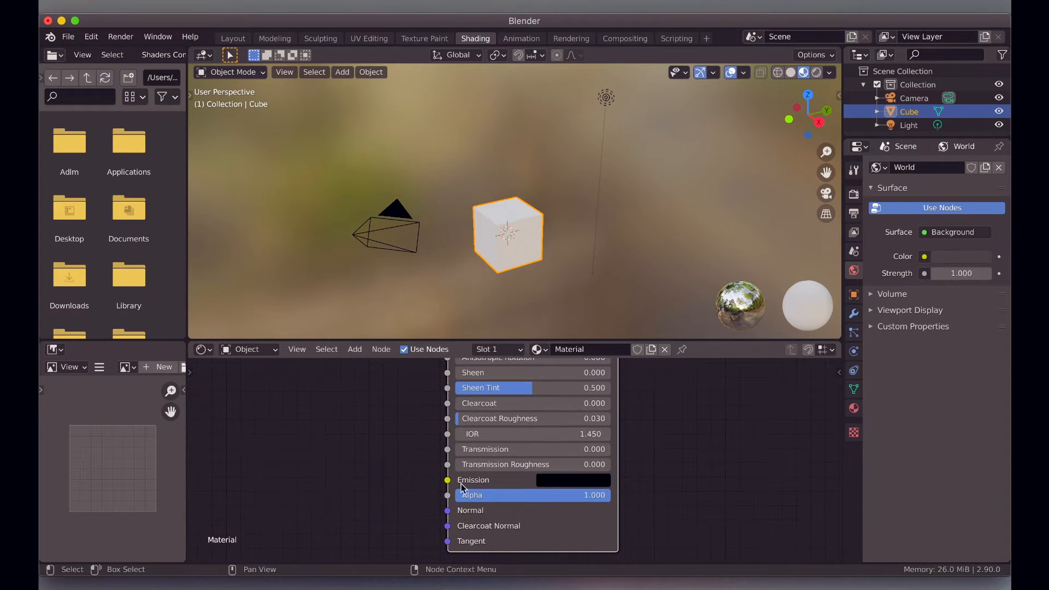
scroll(408, 487, "down", 1)
scroll(401, 425, "up", 12)
Enlarge the shader editor upward so that more of the Principled BSDF node fits in it
left_click_drag(458, 341, 456, 258)
left_click_drag(441, 385, 444, 283)
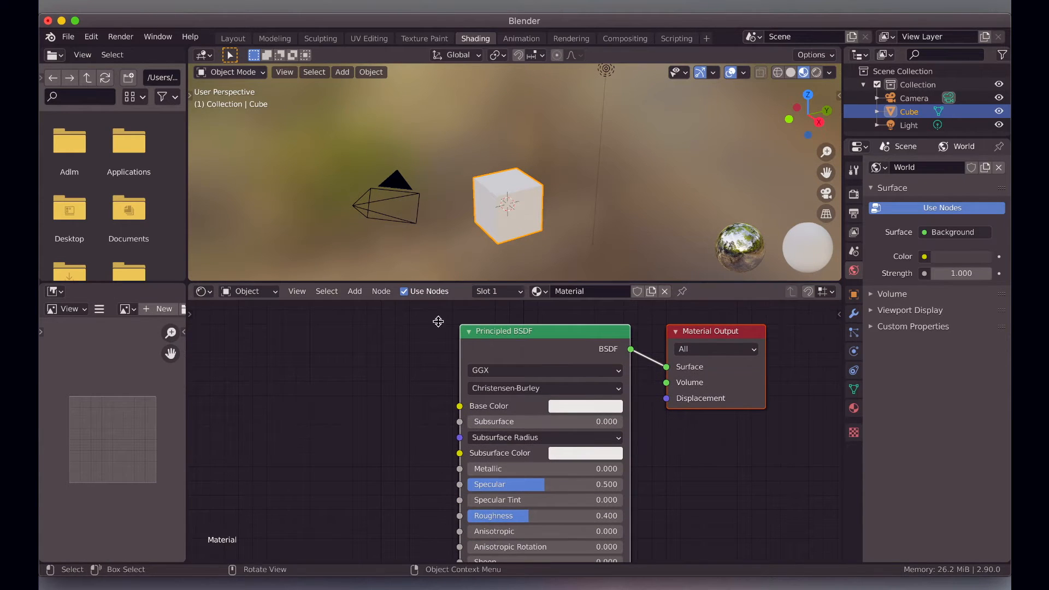
scroll(416, 452, "down", 5)
scroll(450, 515, "down", 3)
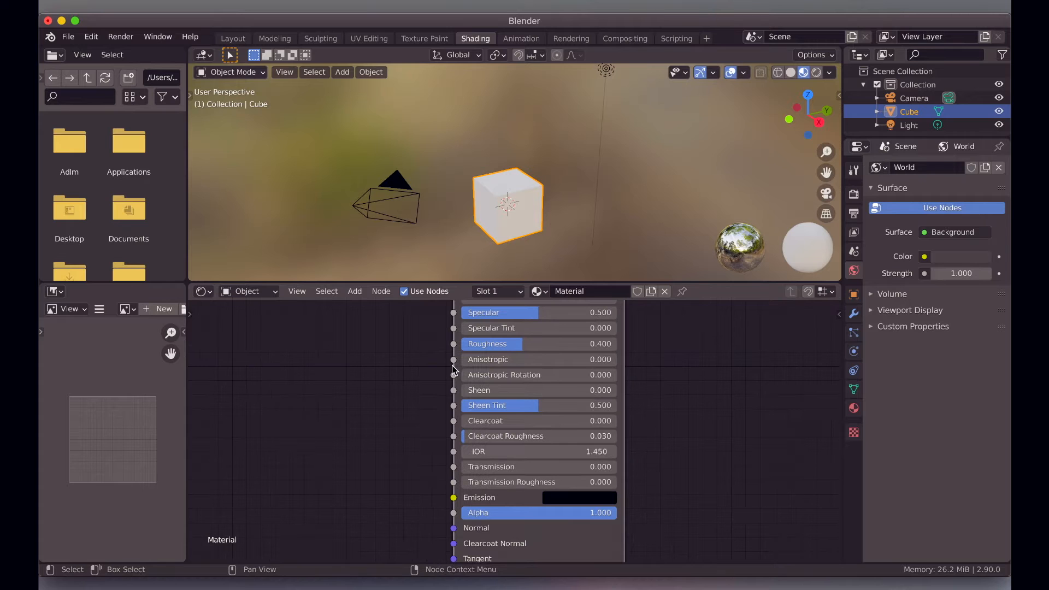
scroll(457, 451, "down", 1, "ctrl")
scroll(457, 450, "down", 2, "ctrl")
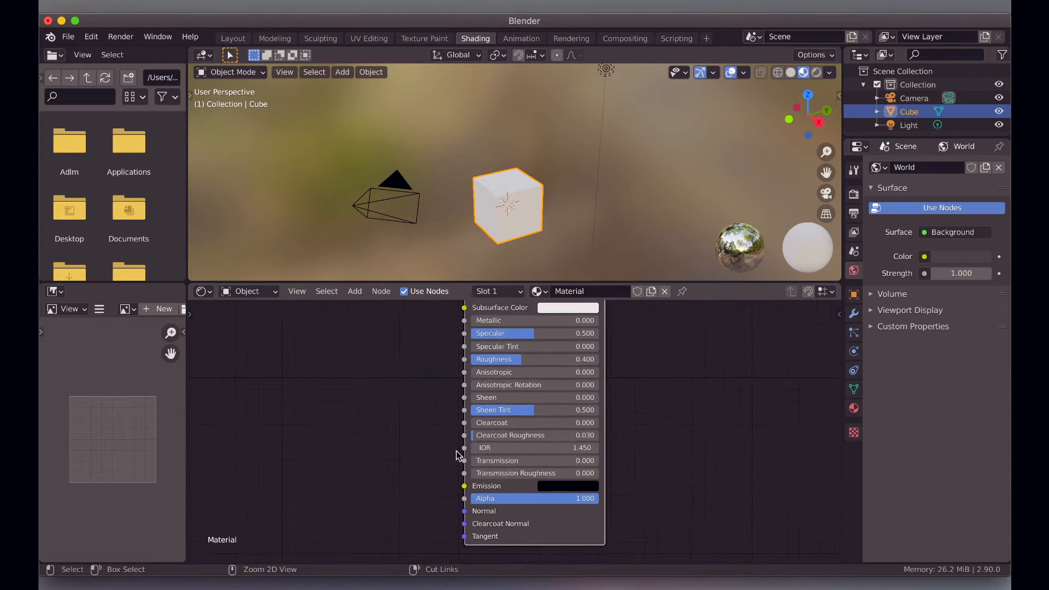
scroll(456, 450, "up", 3)
scroll(456, 450, "up", 1)
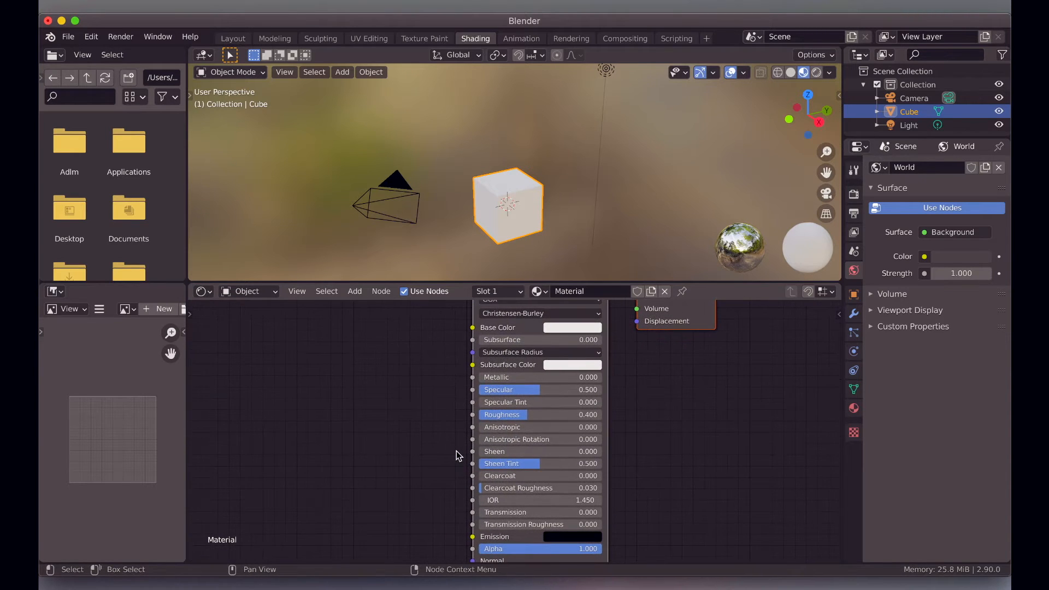
left_click(667, 588)
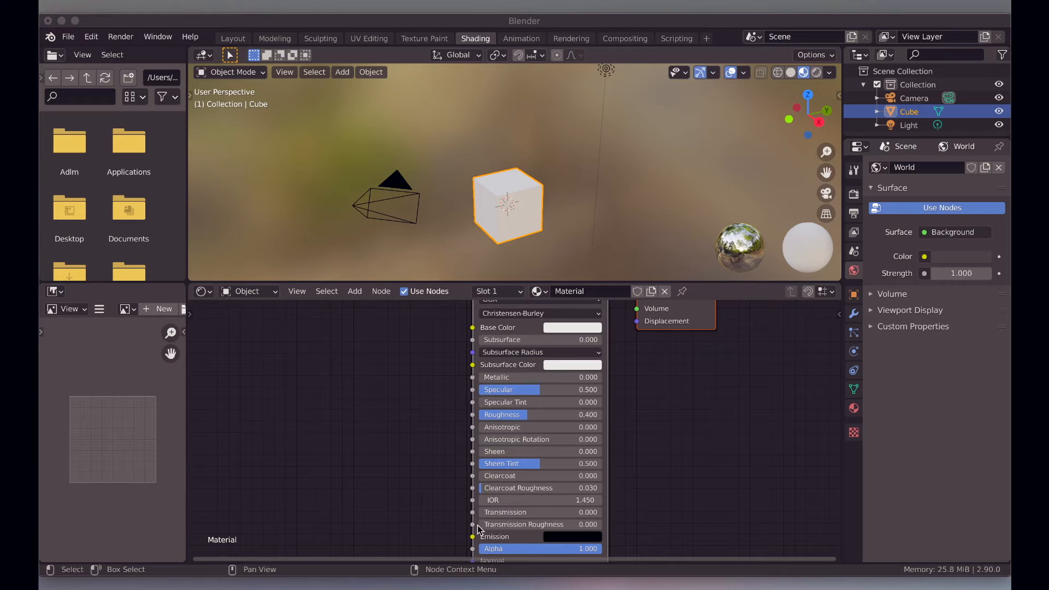
left_click(674, 434)
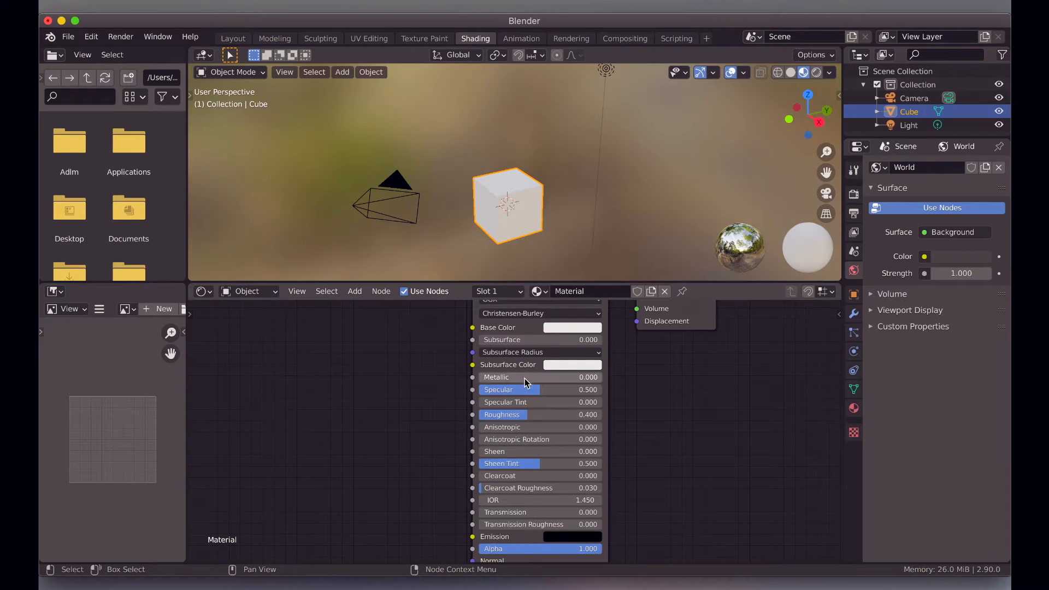
scroll(506, 212, "up", 3, "ctrl")
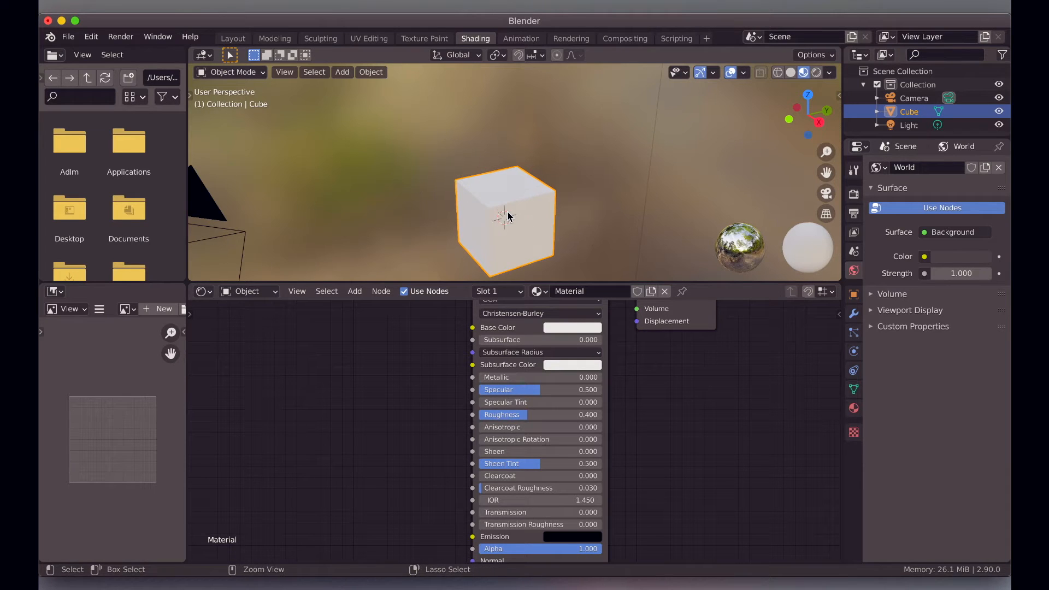
scroll(507, 212, "up", 3)
scroll(506, 212, "down", 5)
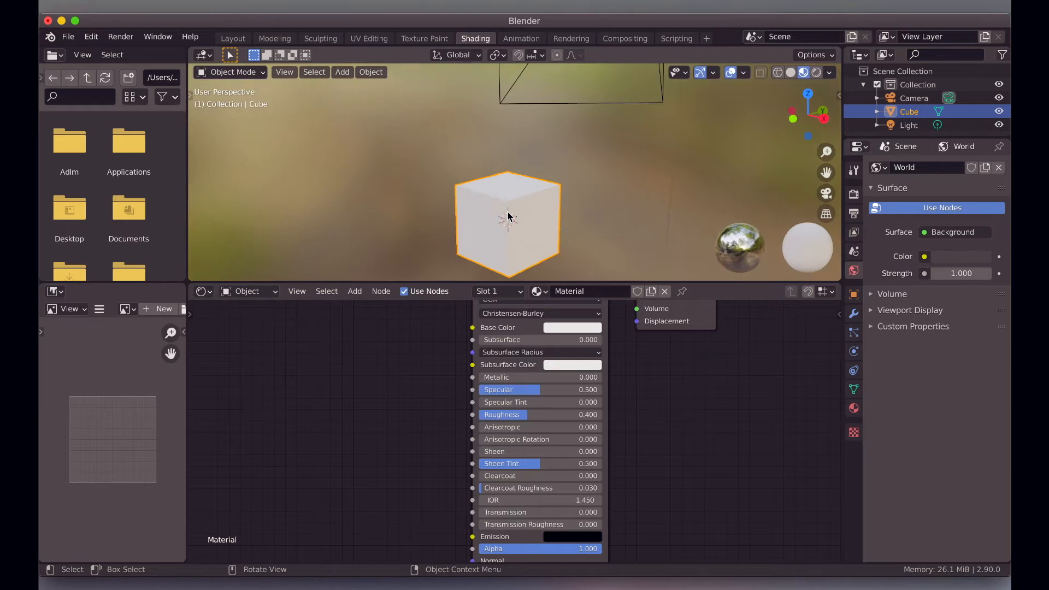
scroll(506, 212, "down", 2, "shift")
Add an Image Texture node and place it to the left of the Principled BSDF node
scroll(427, 335, "up", 3)
scroll(428, 336, "left", 2)
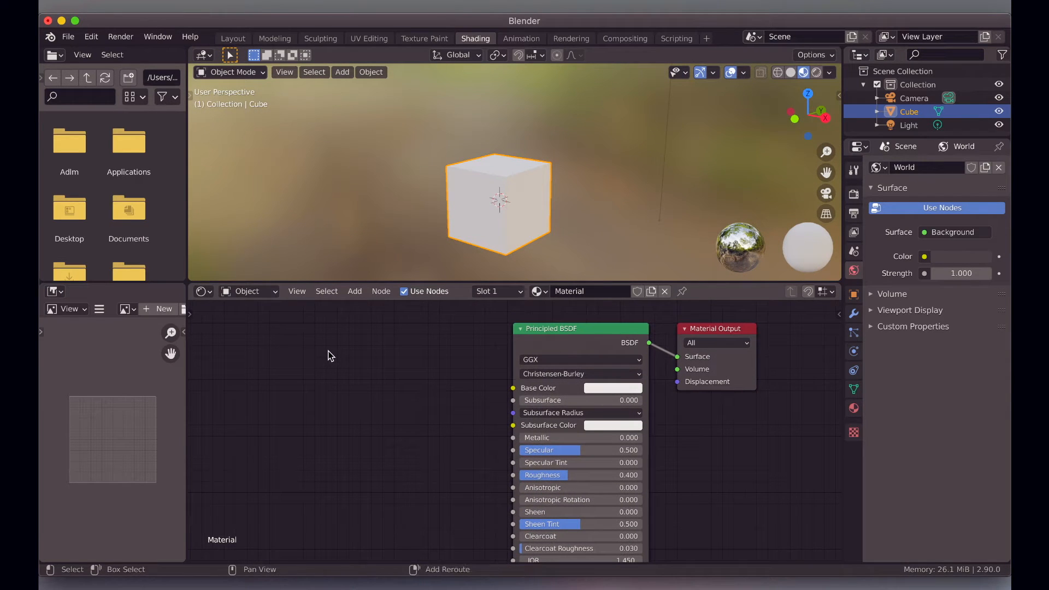
key("shift+a")
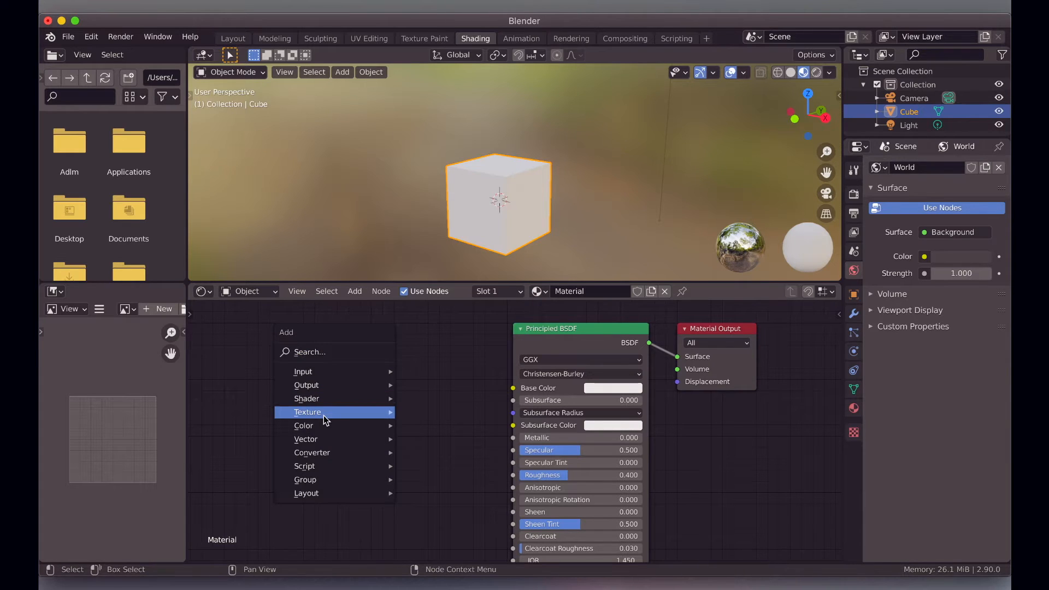
mouse_move(328, 418)
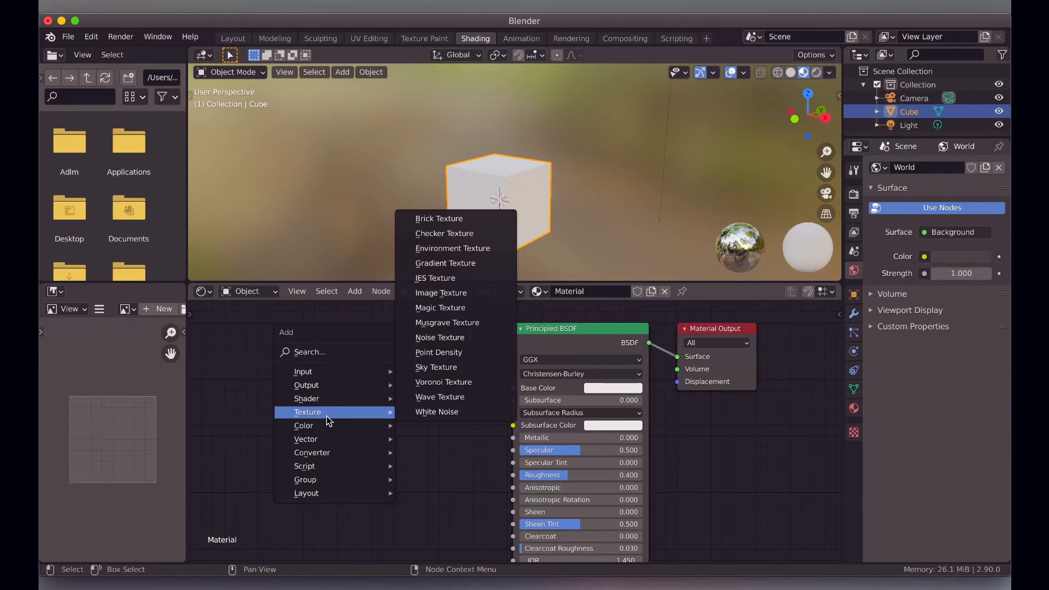
left_click(448, 293)
left_click(345, 321)
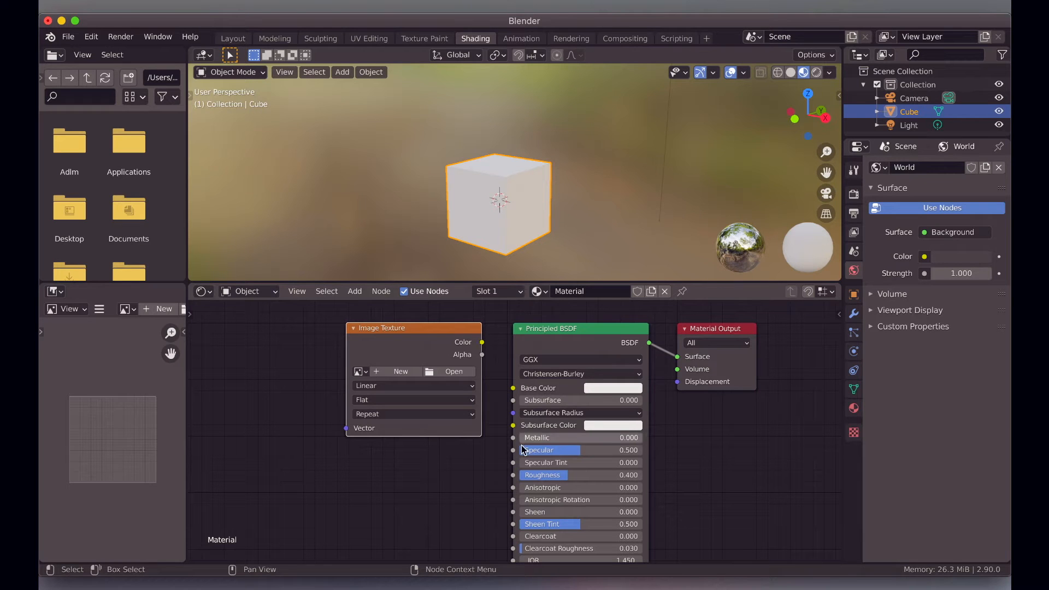
left_click_drag(422, 329, 388, 336)
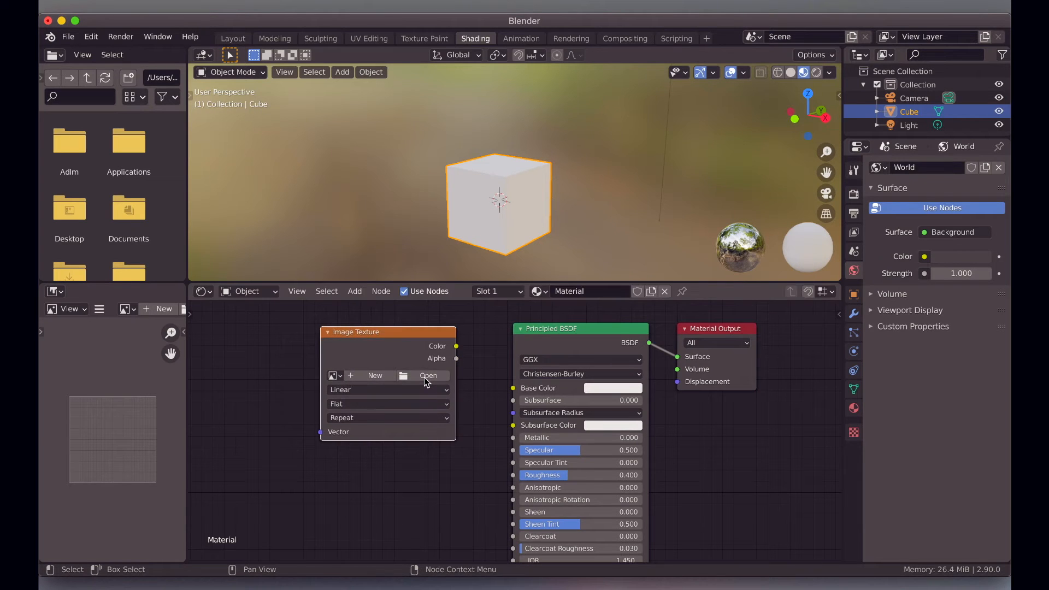
Load the 1K albedo TIFF from the Documents/Blender/Wood Texture folder into the Image Texture node
left_click(424, 377)
left_click(180, 210)
double_click(452, 164)
double_click(365, 276)
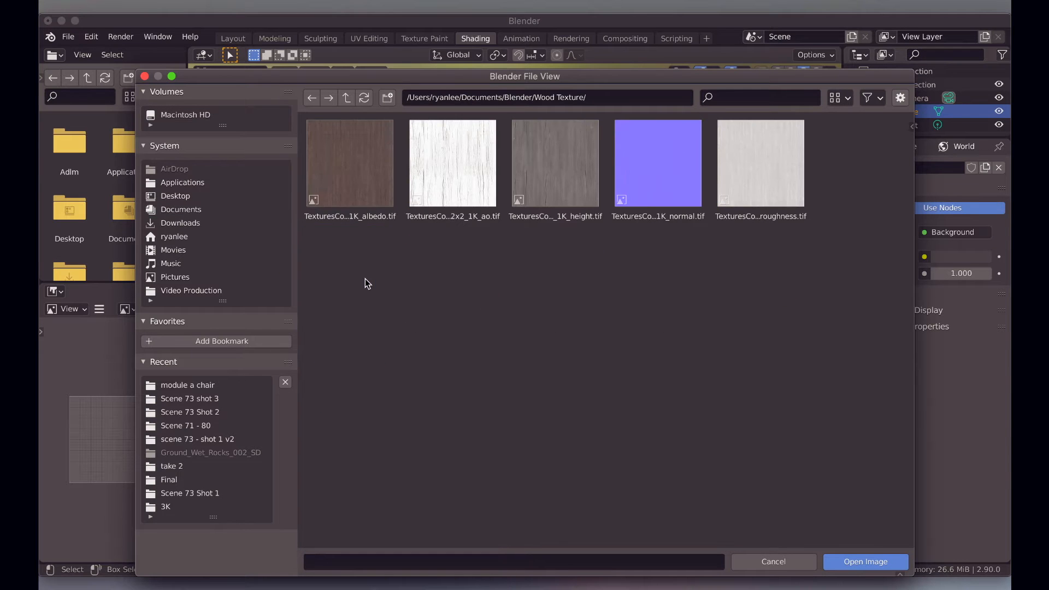
double_click(361, 155)
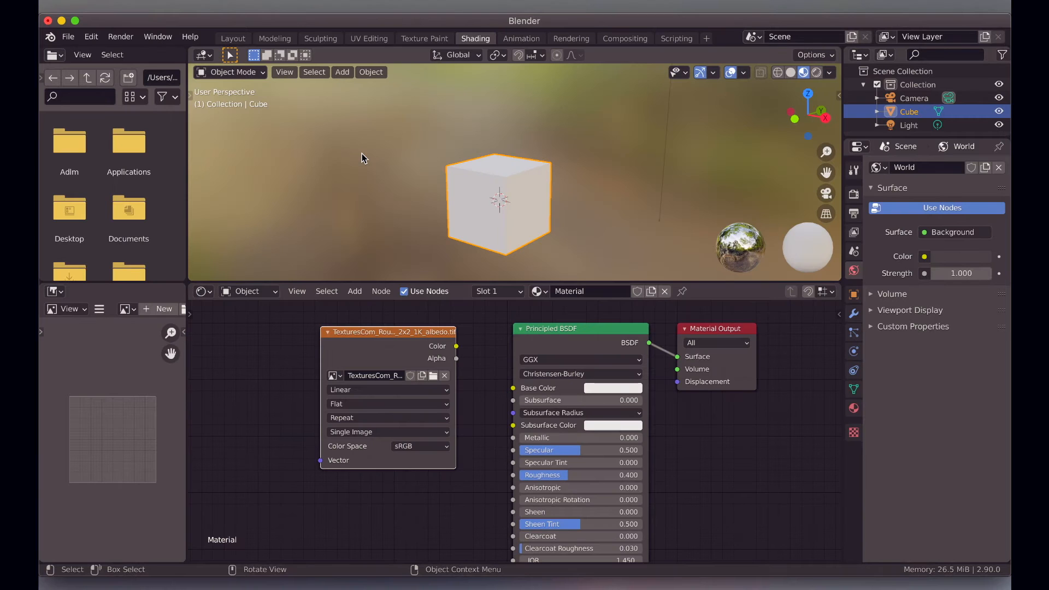
Connect the albedo texture's Color output to the Base Color input of the Principled BSDF node
left_click_drag(457, 346, 498, 377)
scroll(513, 199, "left", 5)
scroll(513, 199, "left", 3)
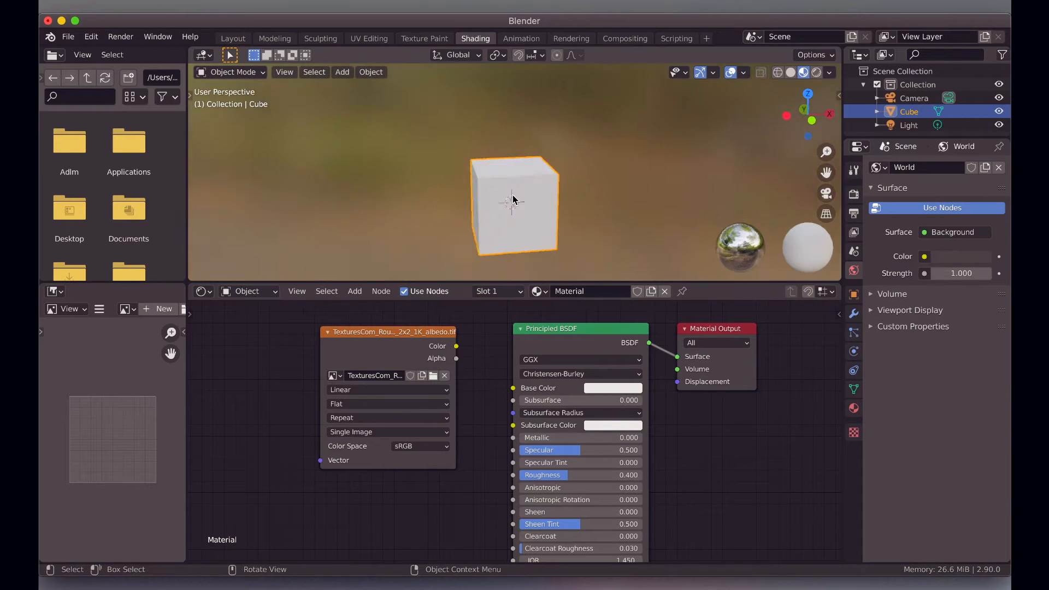
scroll(512, 198, "left", 10)
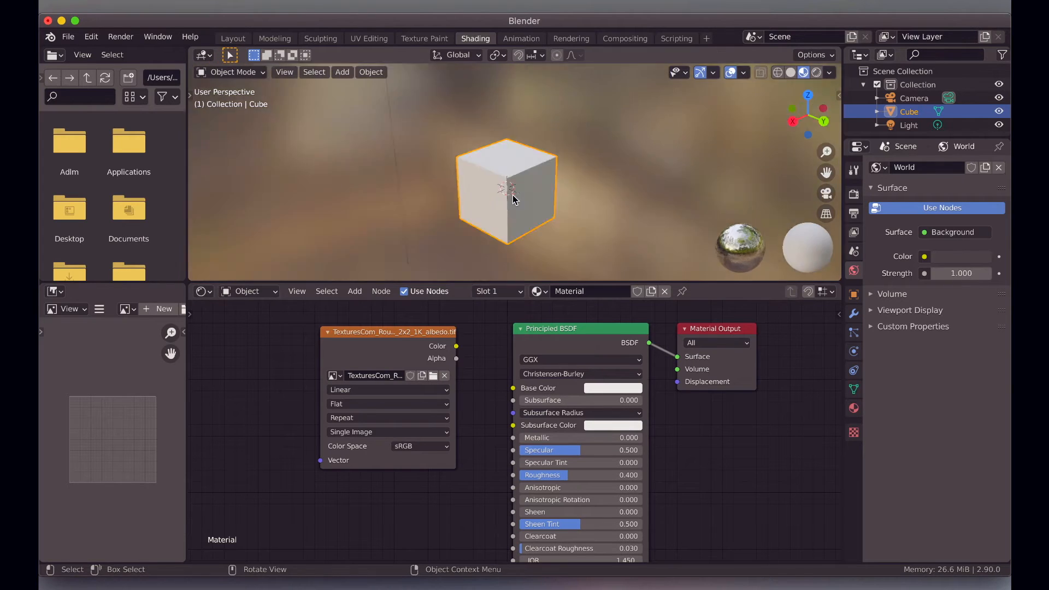
scroll(512, 198, "left", 10)
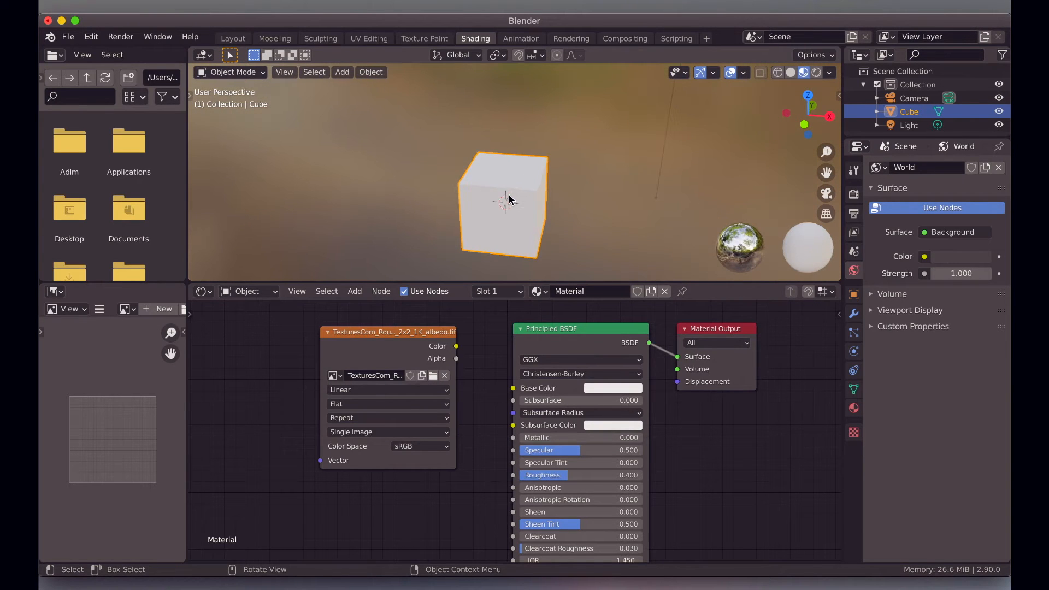
key("shift+a")
mouse_move(468, 175)
left_click_drag(457, 345, 513, 389)
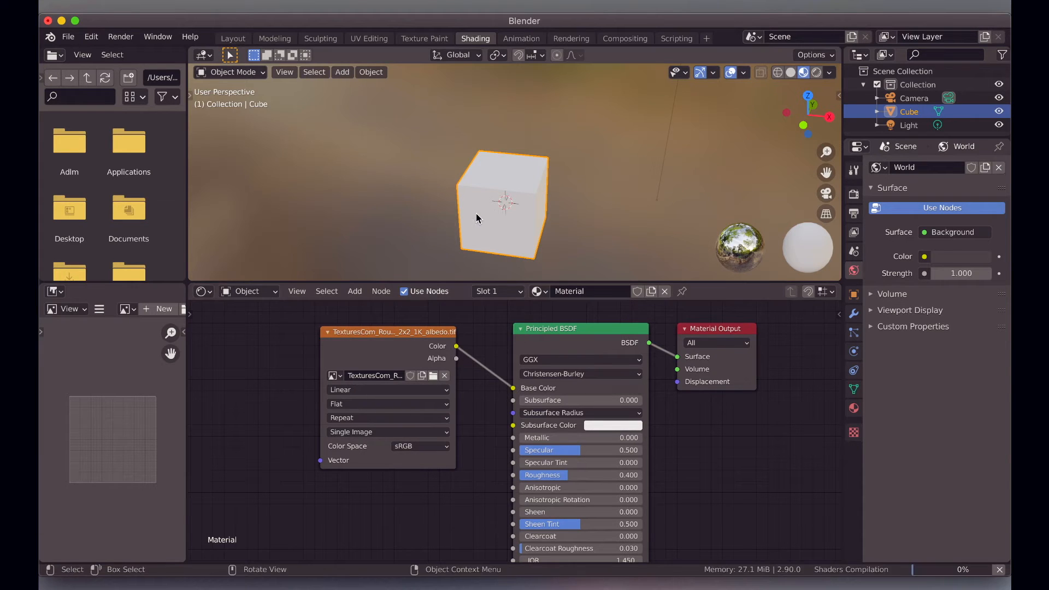
Examine the wood albedo texture on the cube's faces from several angles, close up and from farther away
scroll(475, 213, "right", 5)
scroll(475, 213, "up", 3, "ctrl")
scroll(475, 213, "up", 4, "ctrl")
scroll(475, 213, "down", 4, "shift")
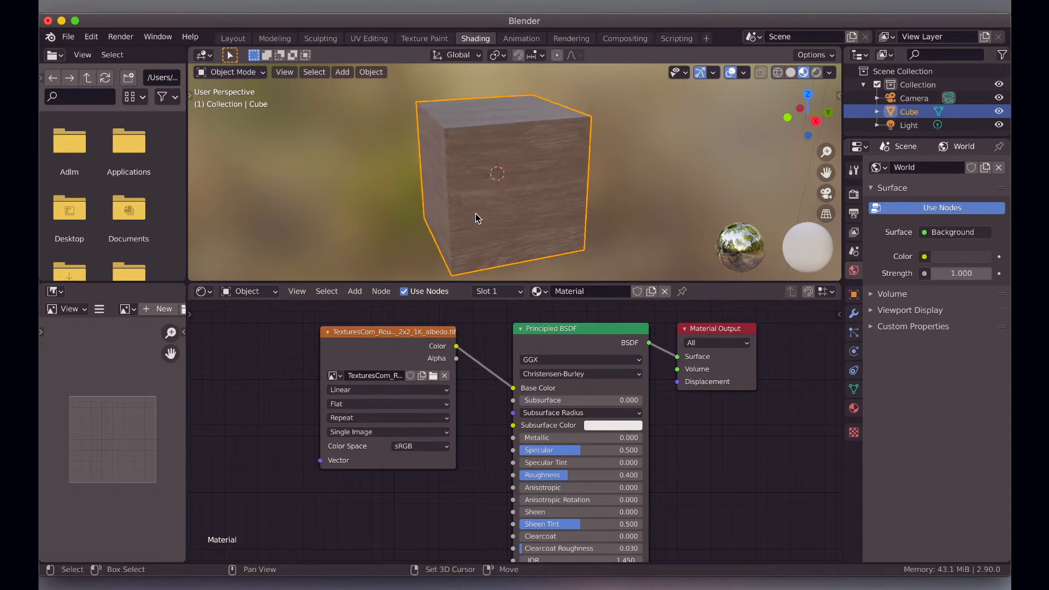
scroll(475, 213, "left", 10)
scroll(475, 213, "up", 4)
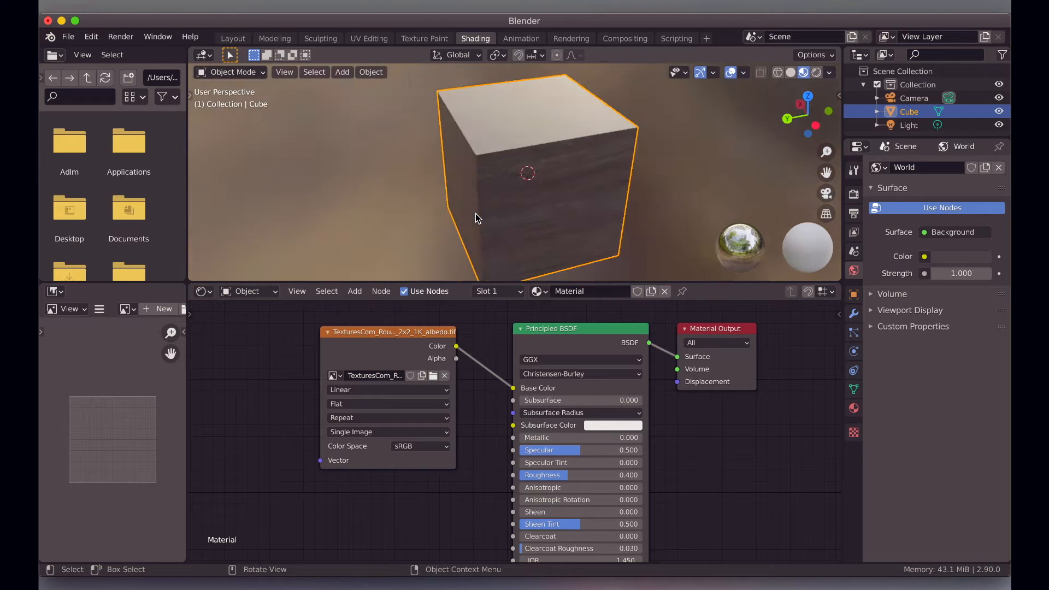
scroll(476, 213, "right", 10)
scroll(475, 213, "down", 6)
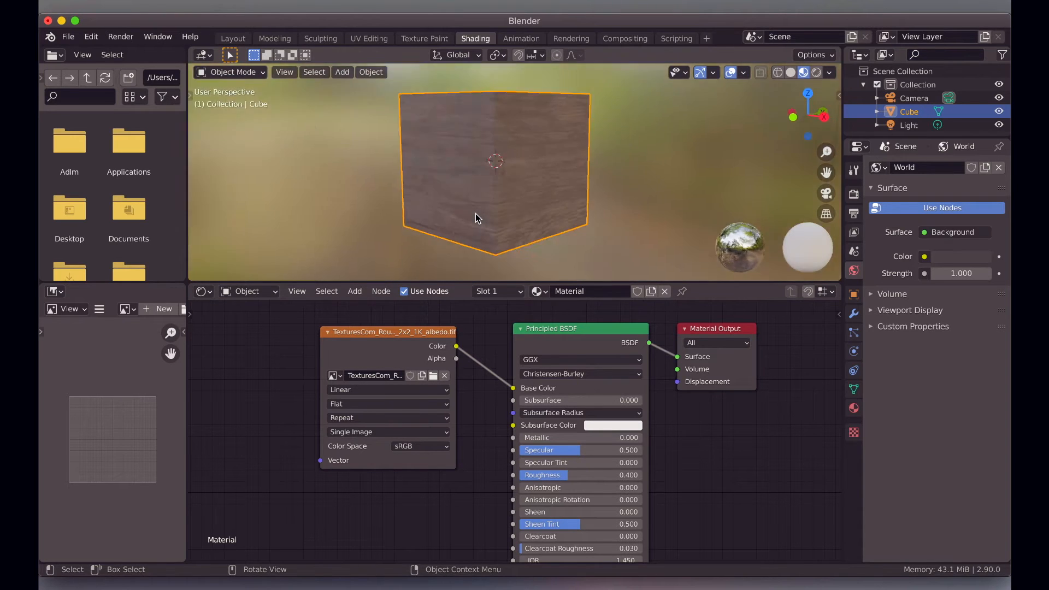
scroll(475, 214, "down", 6, "ctrl")
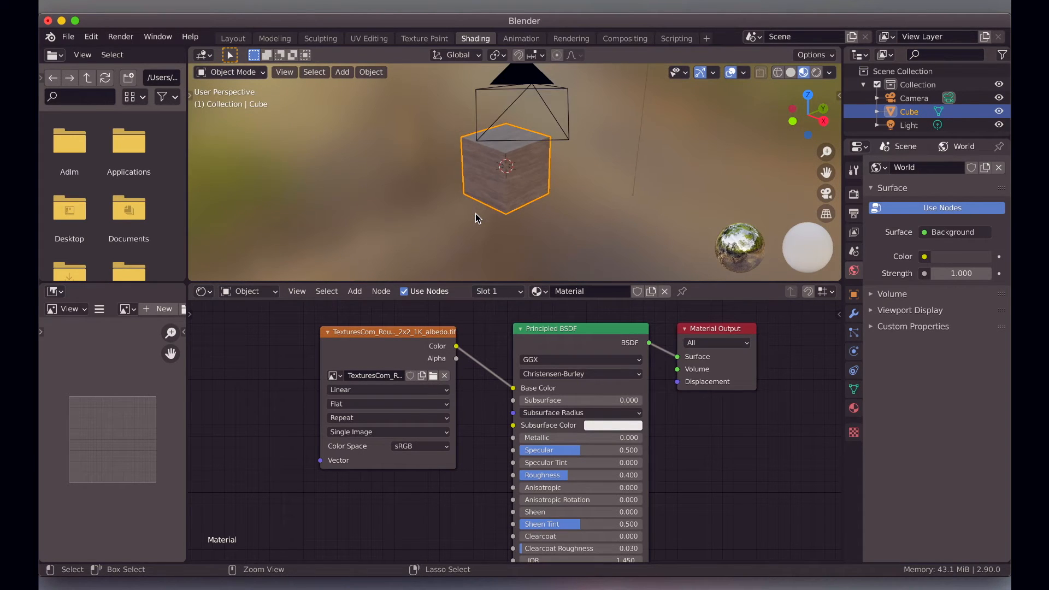
scroll(475, 214, "left", 3)
scroll(475, 213, "left", 3)
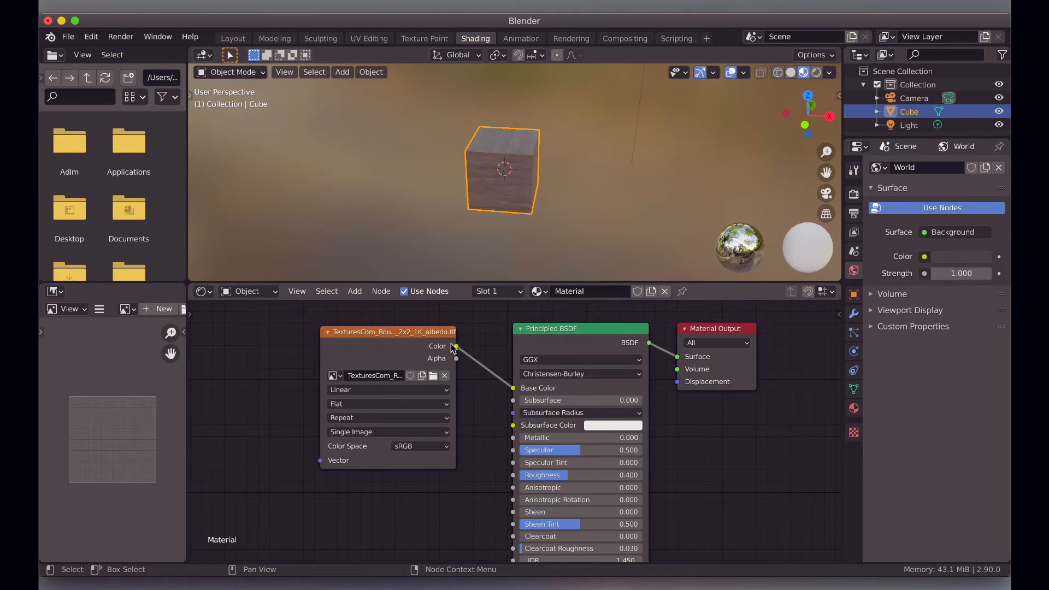
Move the albedo texture node farther left, leaving a wider gap before the Principled BSDF node
left_click_drag(412, 333, 304, 338)
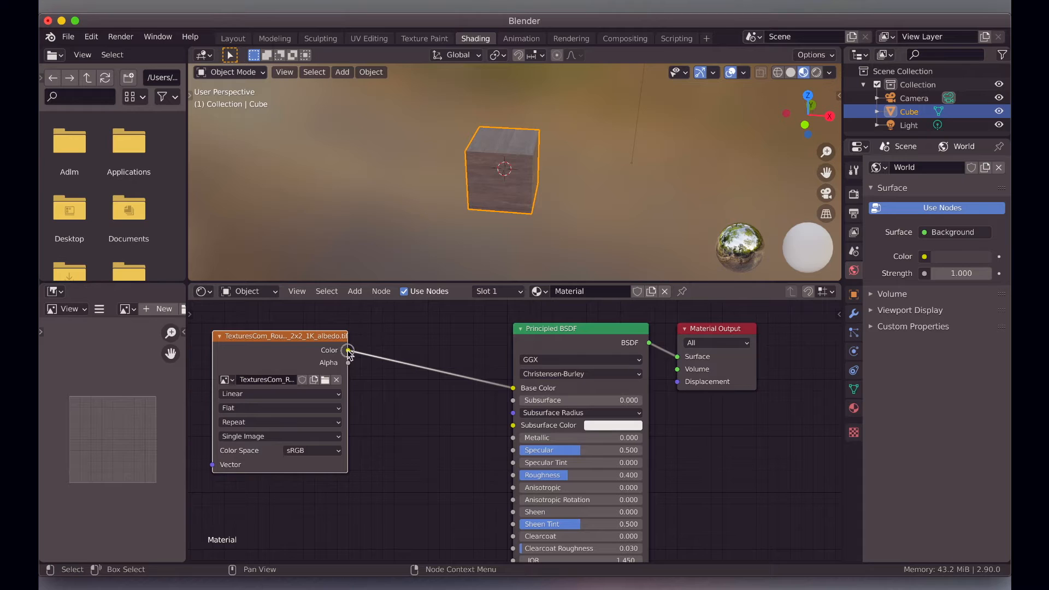
scroll(390, 352, "down", 3)
scroll(387, 385, "down", 4)
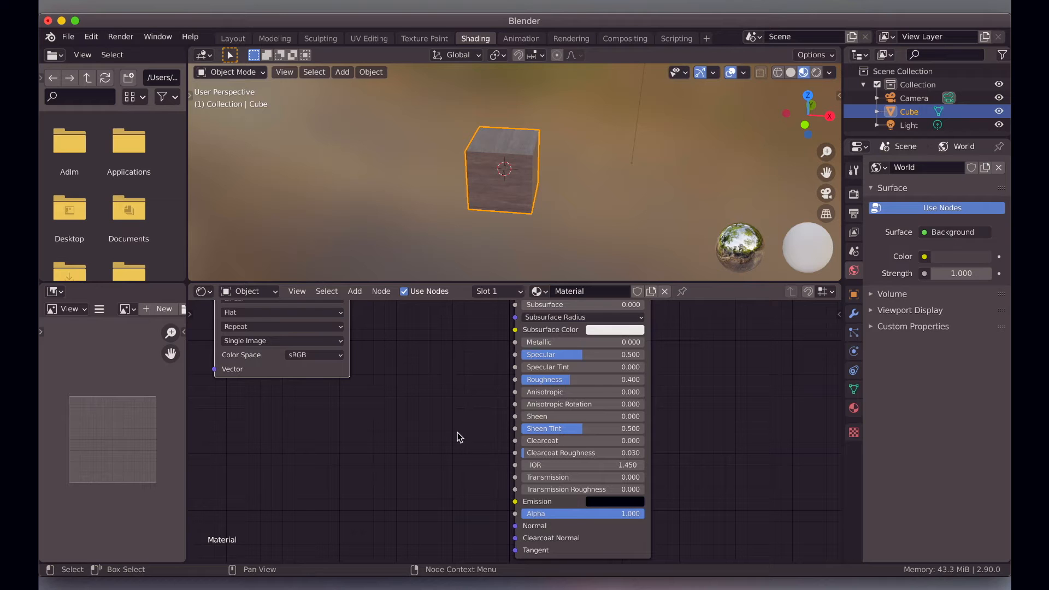
scroll(457, 434, "up", 2)
scroll(457, 433, "up", 2)
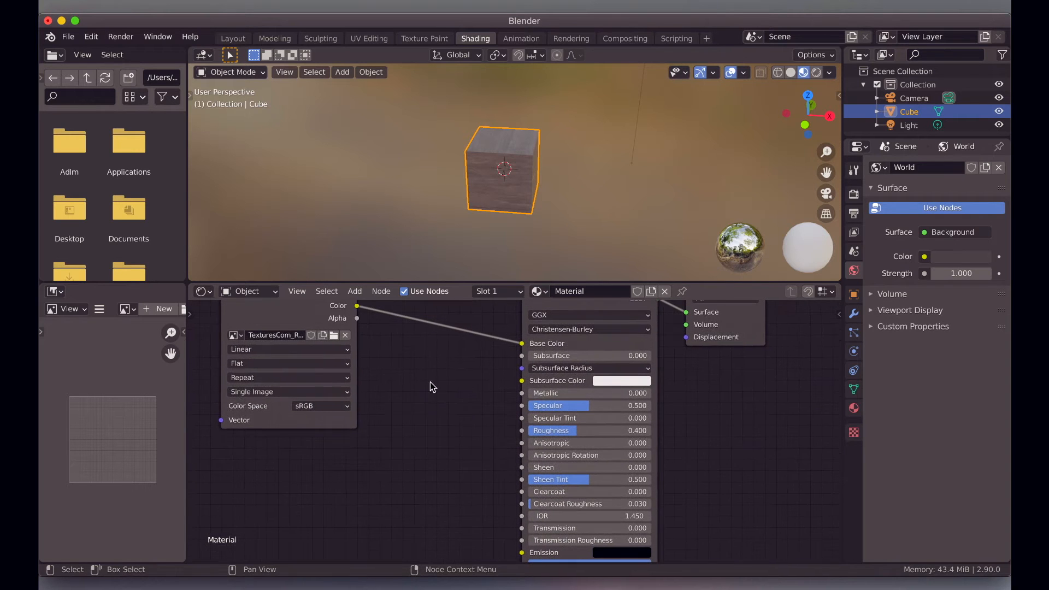
Connect the albedo texture's Color output also to the Alpha input of the Principled BSDF node and check the cube up close
left_click_drag(358, 306, 520, 561)
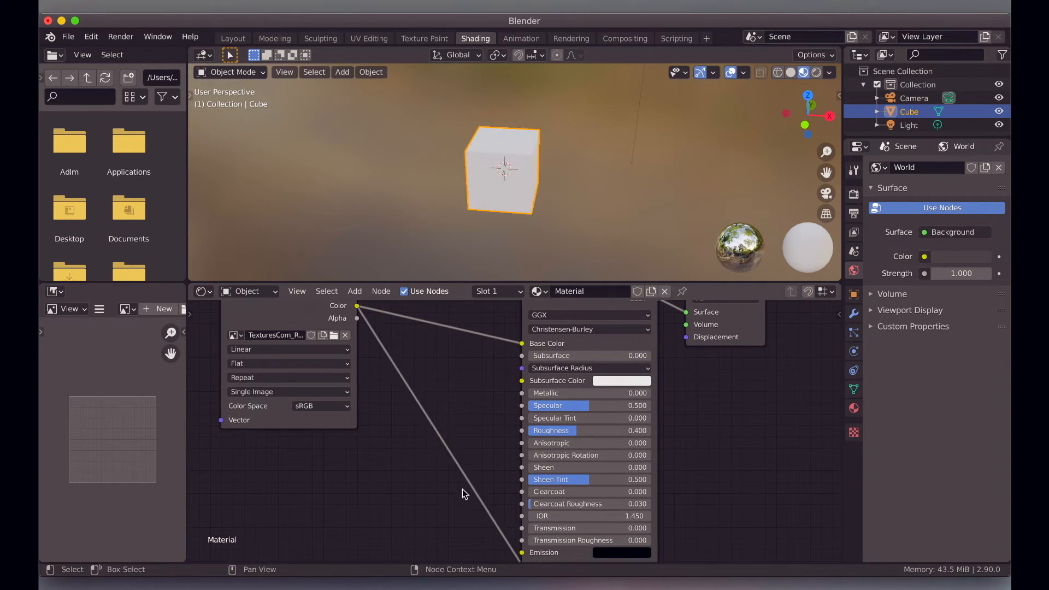
scroll(462, 490, "down", 5)
scroll(462, 490, "up", 1)
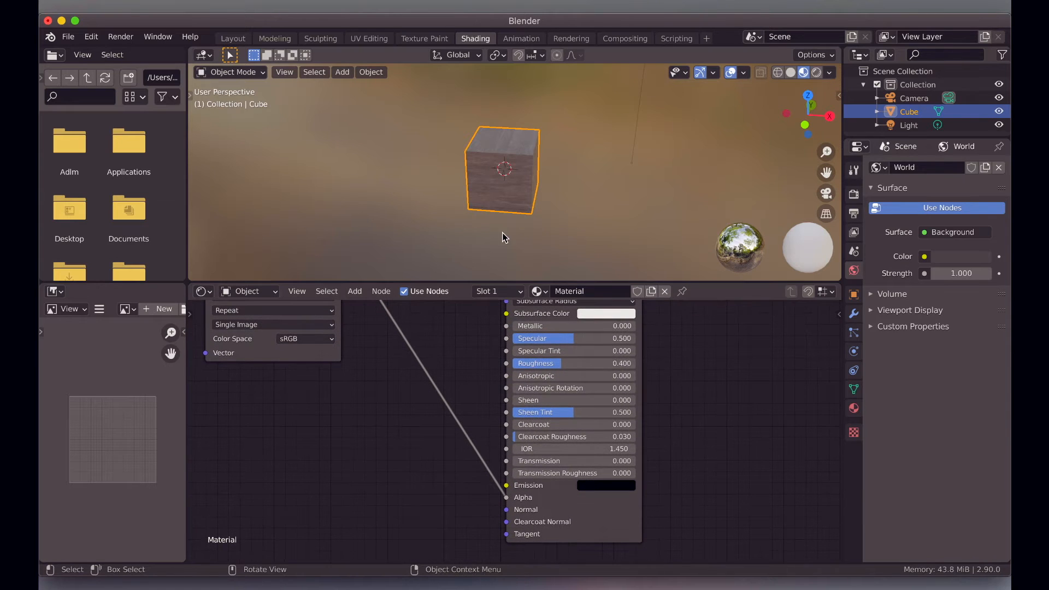
scroll(506, 229, "up", 3)
scroll(506, 229, "up", 2, "ctrl")
scroll(505, 229, "right", 5)
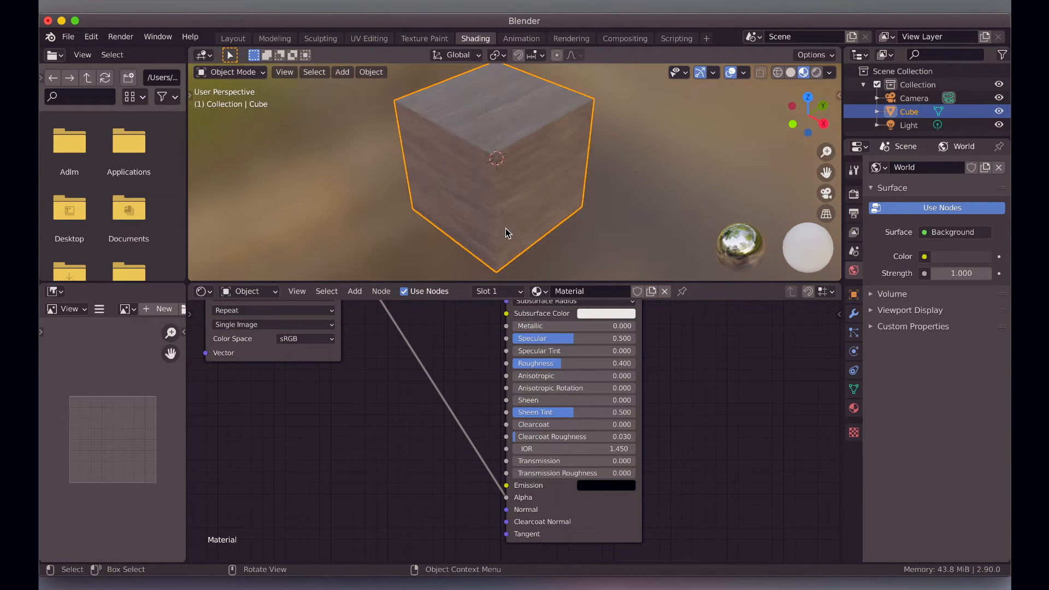
scroll(439, 404, "up", 4)
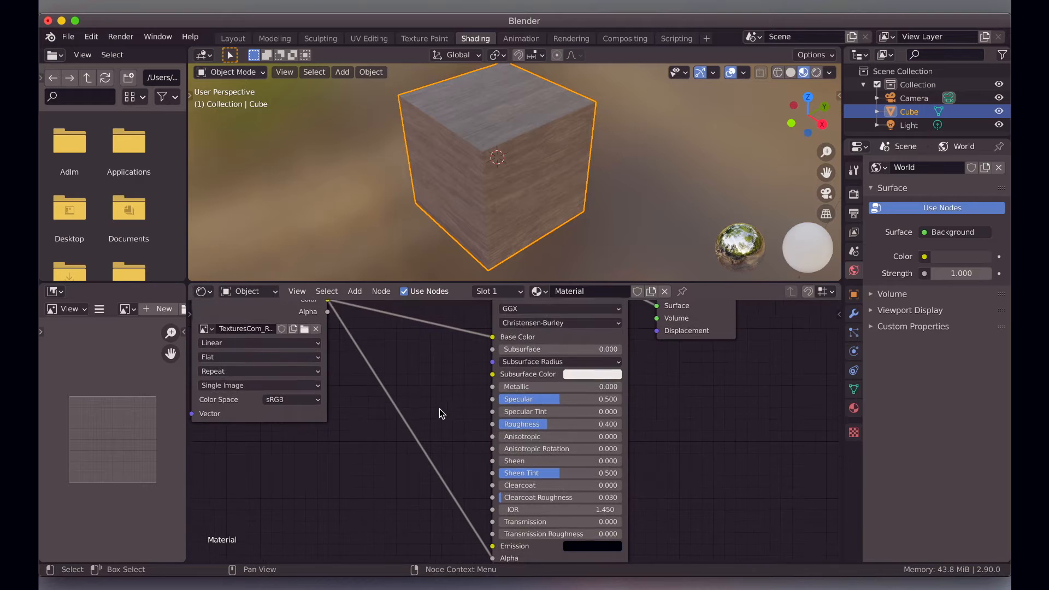
Set the cube material's Blend Mode to Alpha Blend and inspect the cube's transparency from several angles
left_click(853, 193)
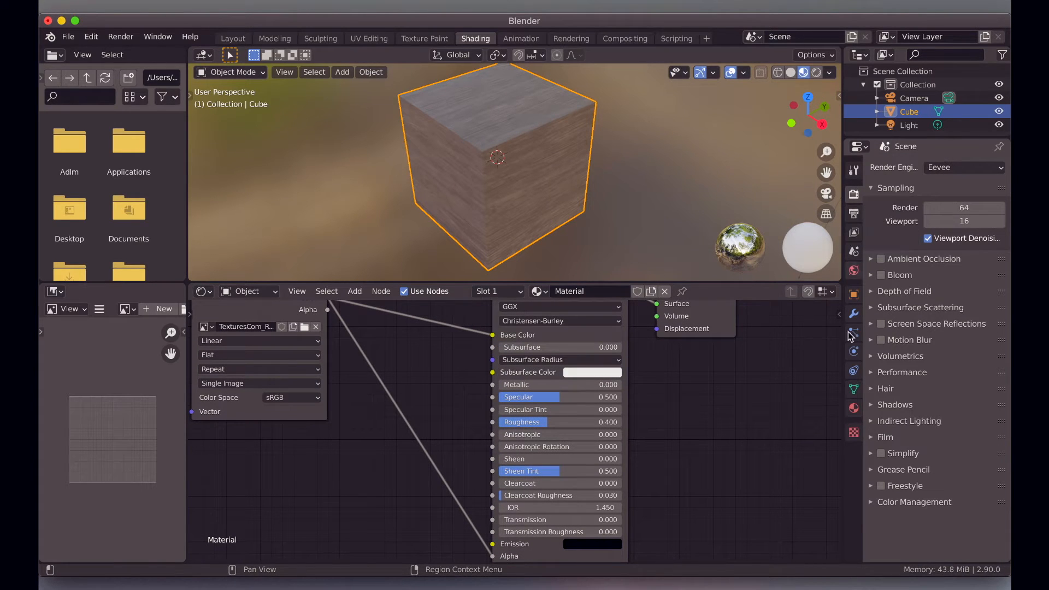
left_click(853, 408)
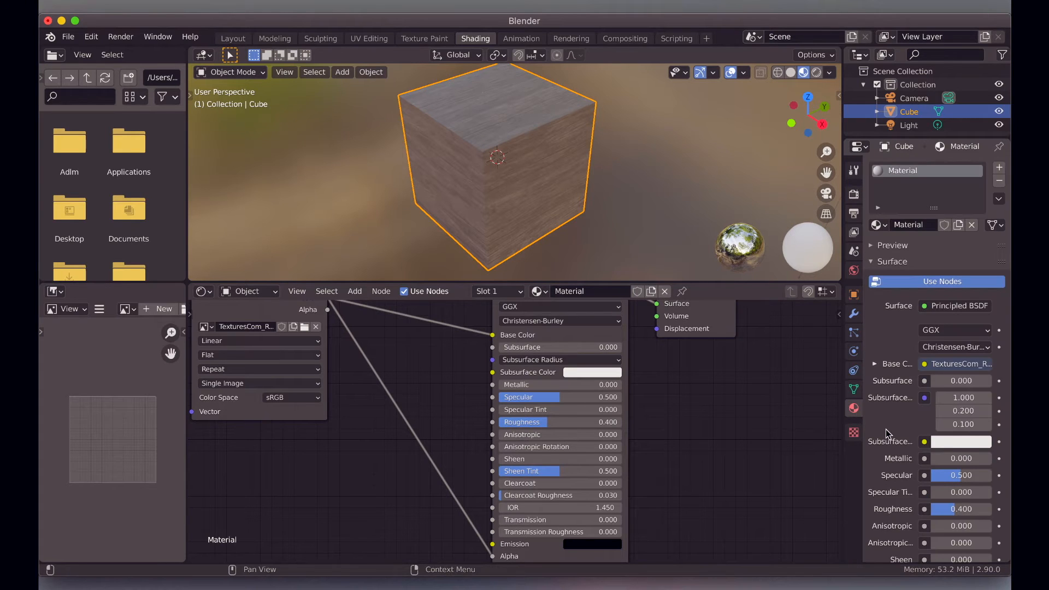
scroll(885, 435, "down", 10)
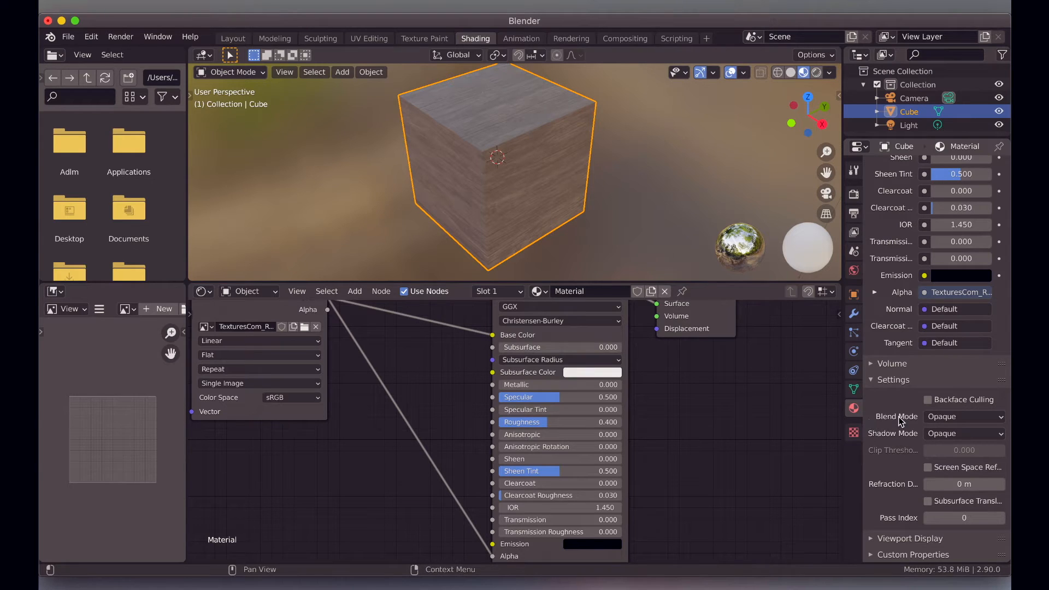
left_click(938, 418)
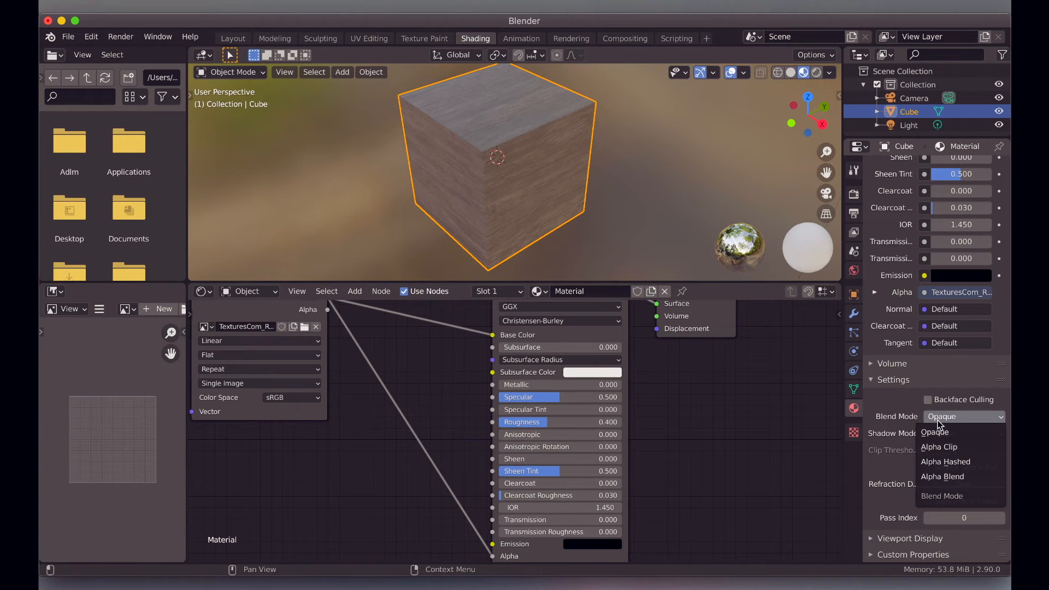
left_click(932, 477)
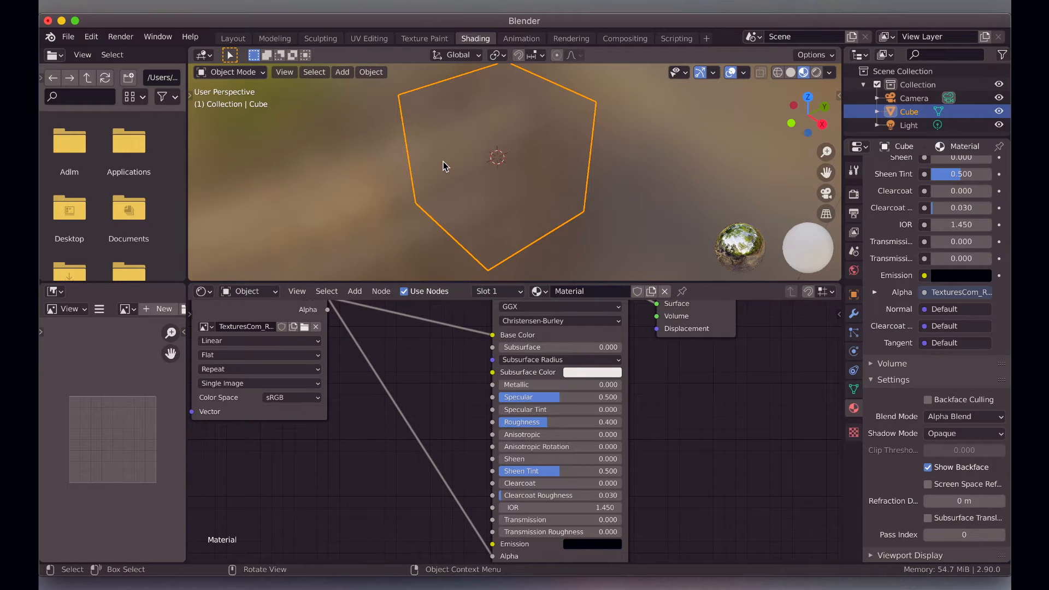
scroll(443, 162, "right", 10)
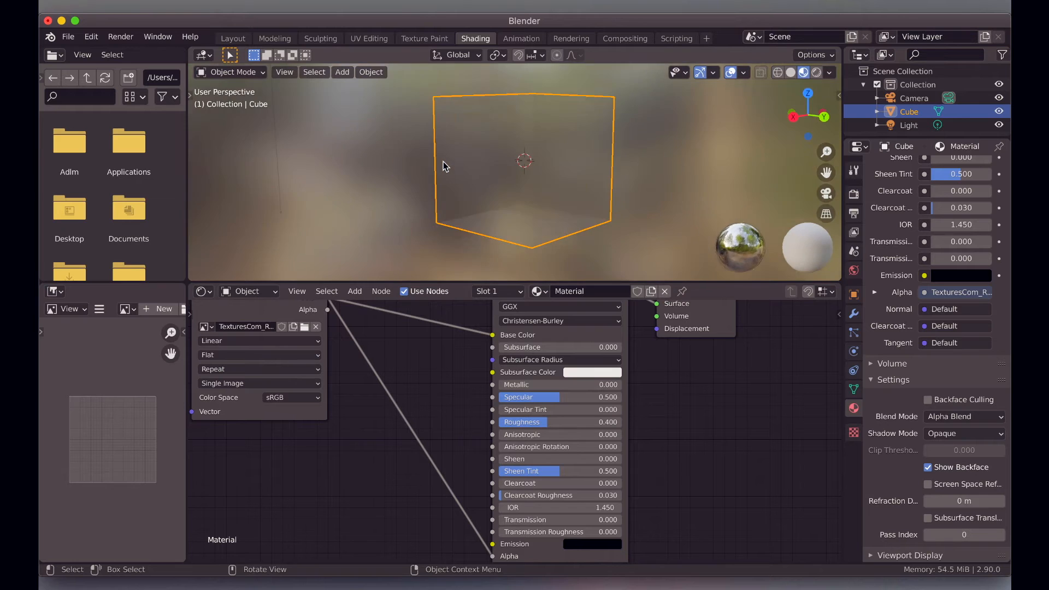
scroll(444, 162, "right", 10)
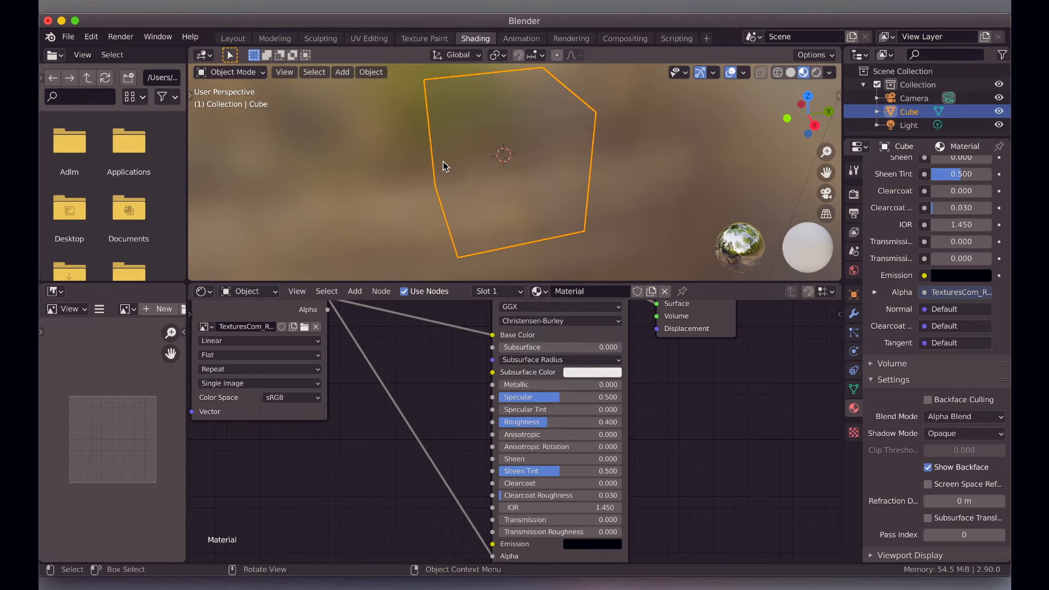
scroll(443, 162, "right", 10)
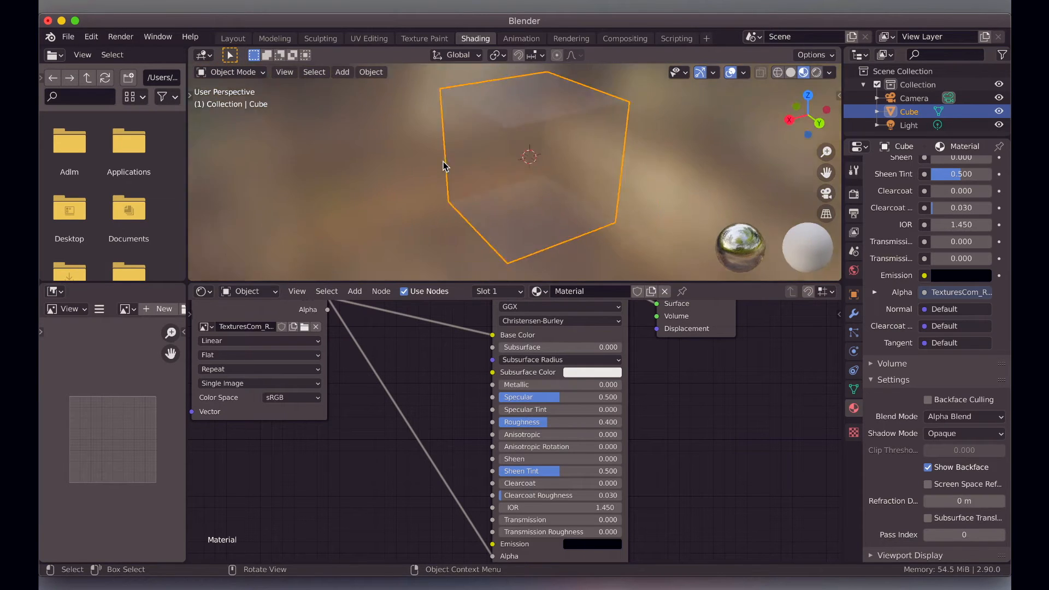
scroll(443, 161, "right", 10)
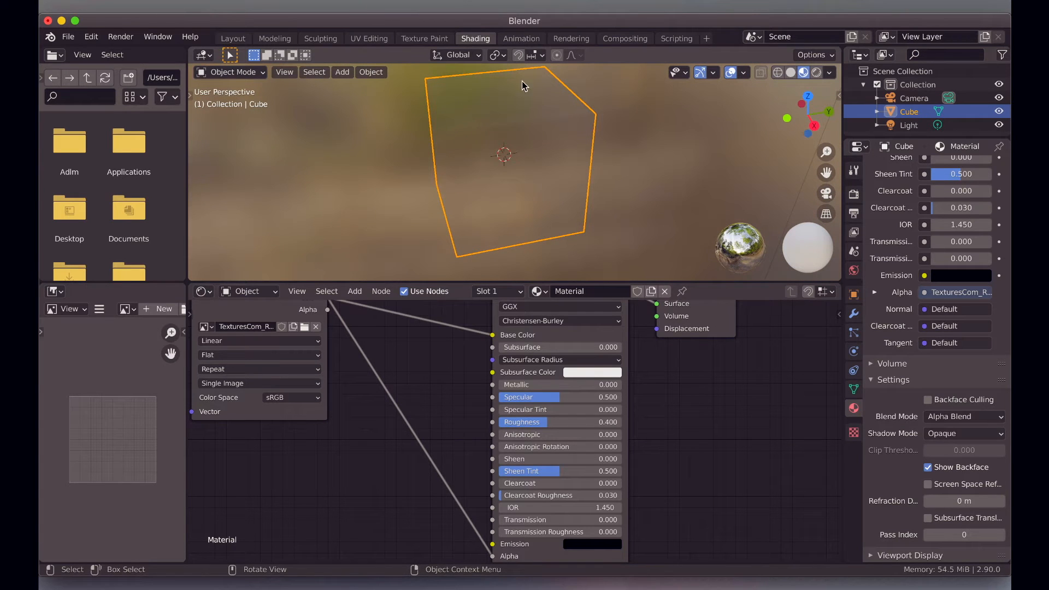
Remove the link between the albedo texture's Color output and the Principled BSDF node's Alpha input
scroll(399, 397, "up", 3)
scroll(398, 397, "left", 2)
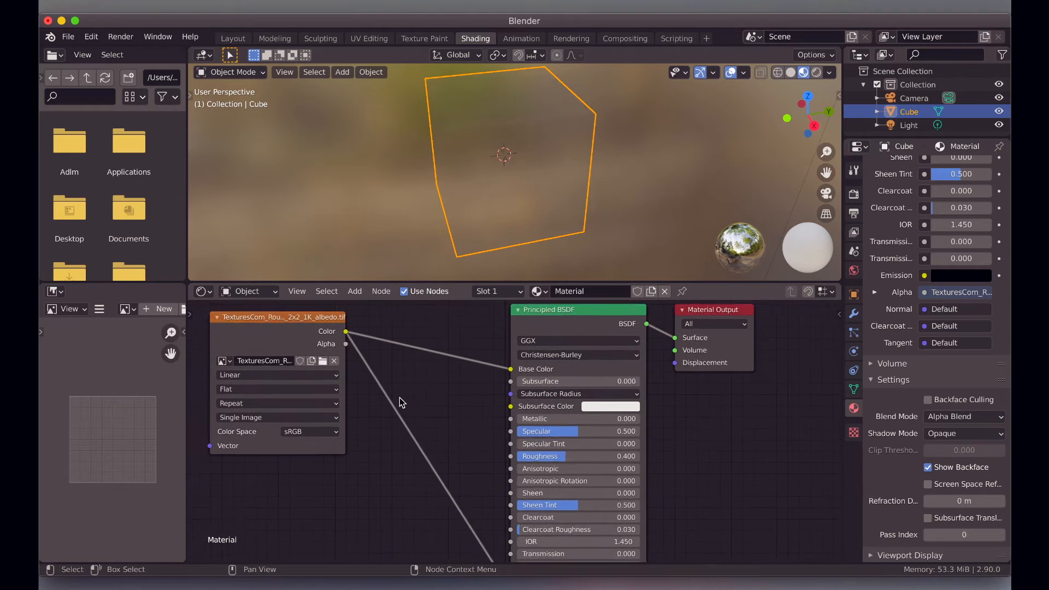
scroll(399, 398, "down", 5)
left_click_drag(517, 525, 439, 485)
scroll(447, 348, "up", 5)
scroll(447, 348, "left", 2)
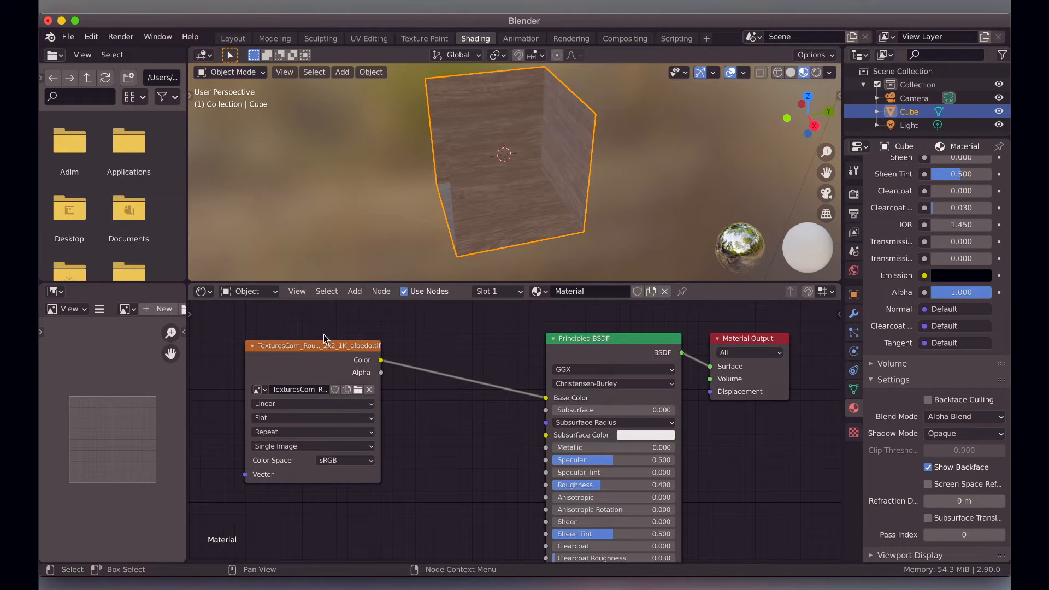
Move the albedo texture node slightly closer to the Principled BSDF node and set the material's Blend Mode back to Opaque
left_click_drag(310, 347, 334, 332)
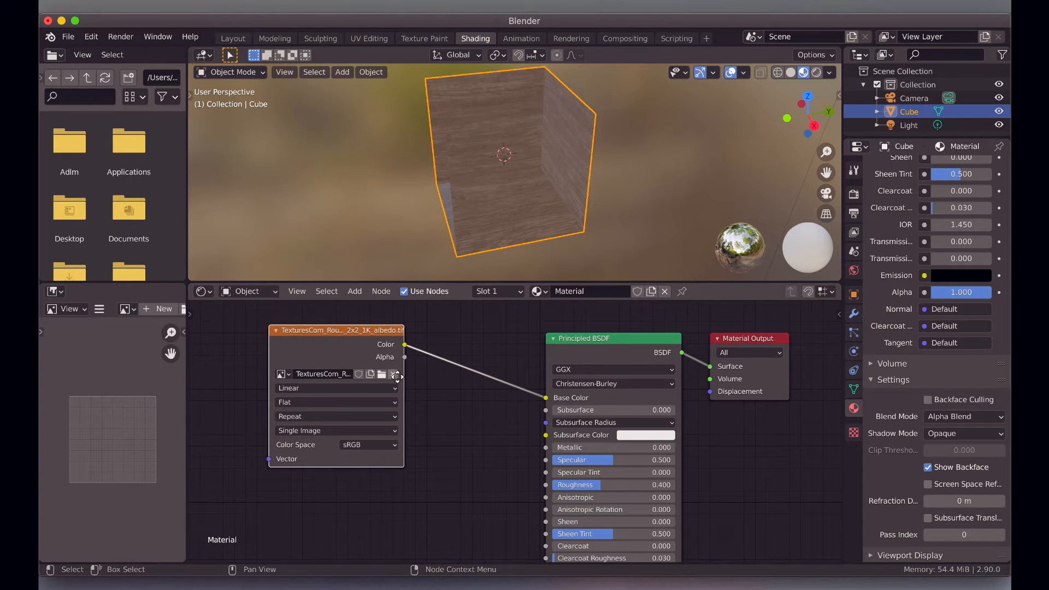
scroll(449, 483, "down", 5)
scroll(449, 483, "right", 1)
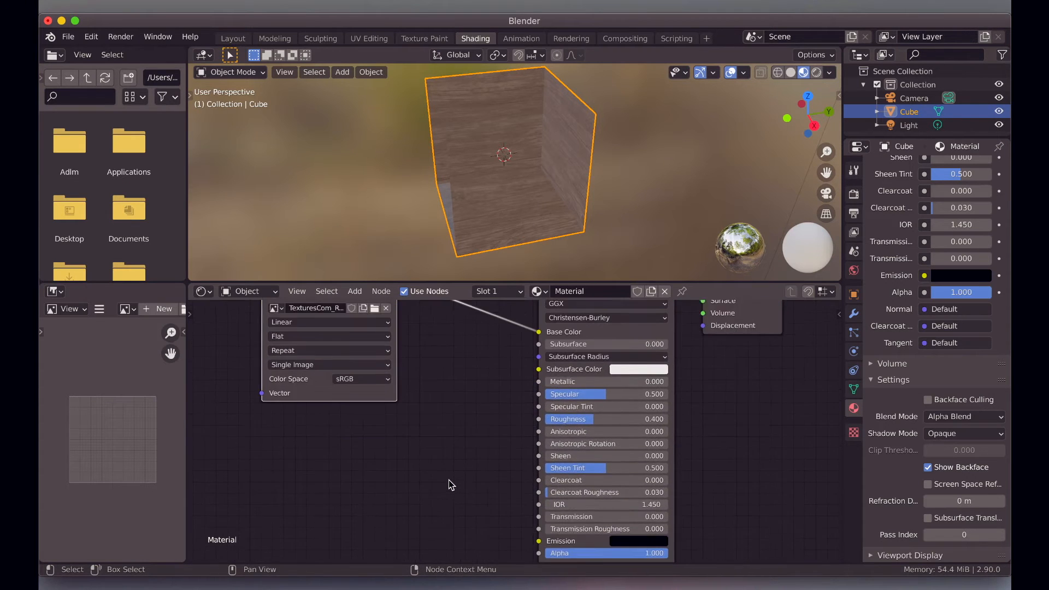
scroll(449, 484, "up", 4)
left_click(947, 418)
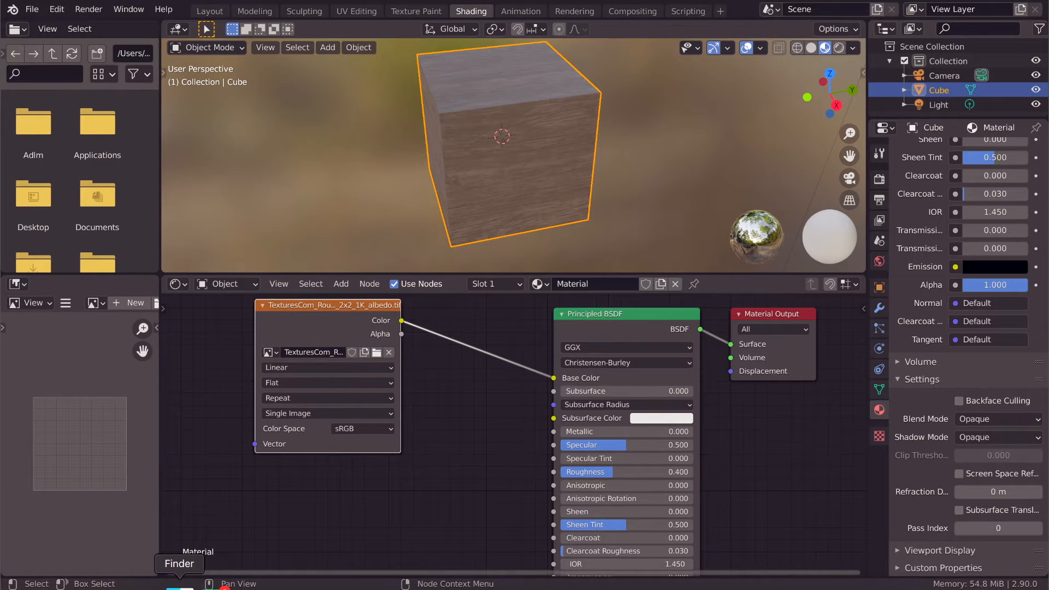
Switch to Finder and enlarge and reposition the window showing the contents of the Ground_Wet_Rocks_002_SD folder
left_click(181, 576)
left_click_drag(497, 59, 435, 75)
left_click(690, 103)
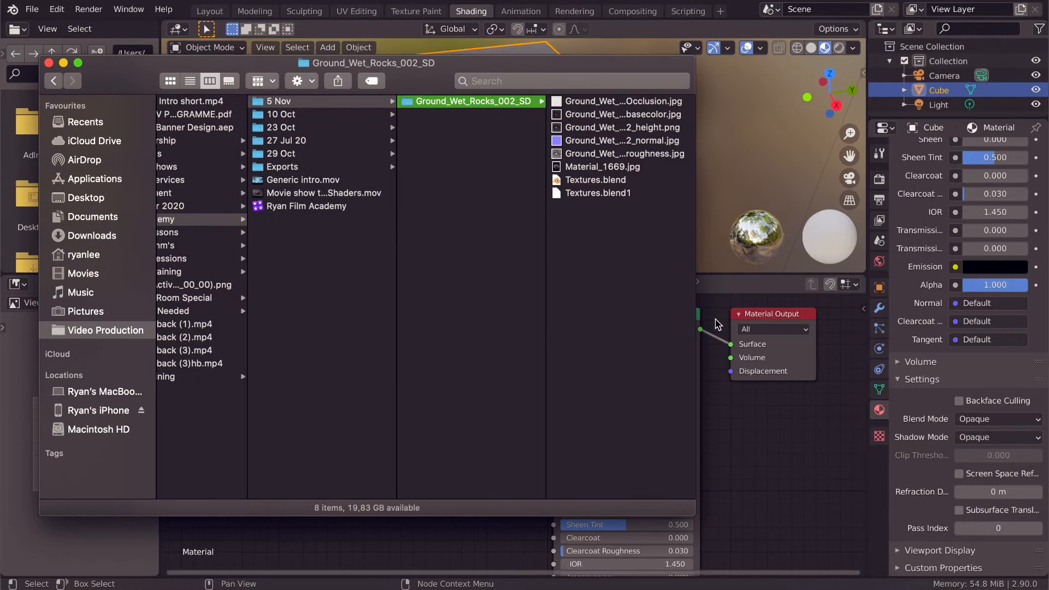
left_click_drag(693, 509, 848, 522)
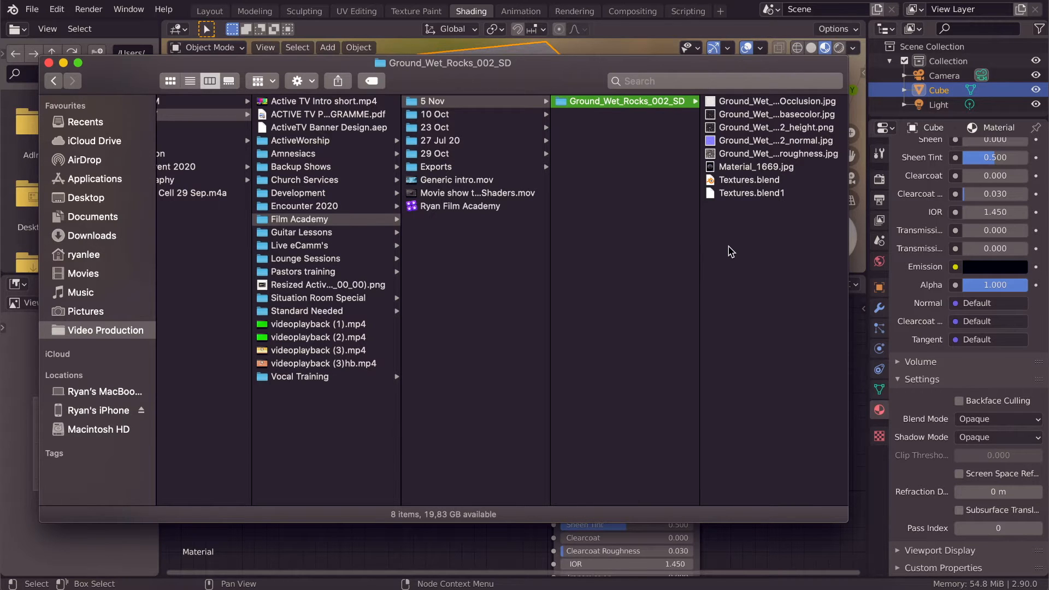
left_click_drag(571, 77, 539, 40)
Check the base color map's thumbnail and view the rendered material sample Material_1669.jpg in a large preview
left_click(703, 77)
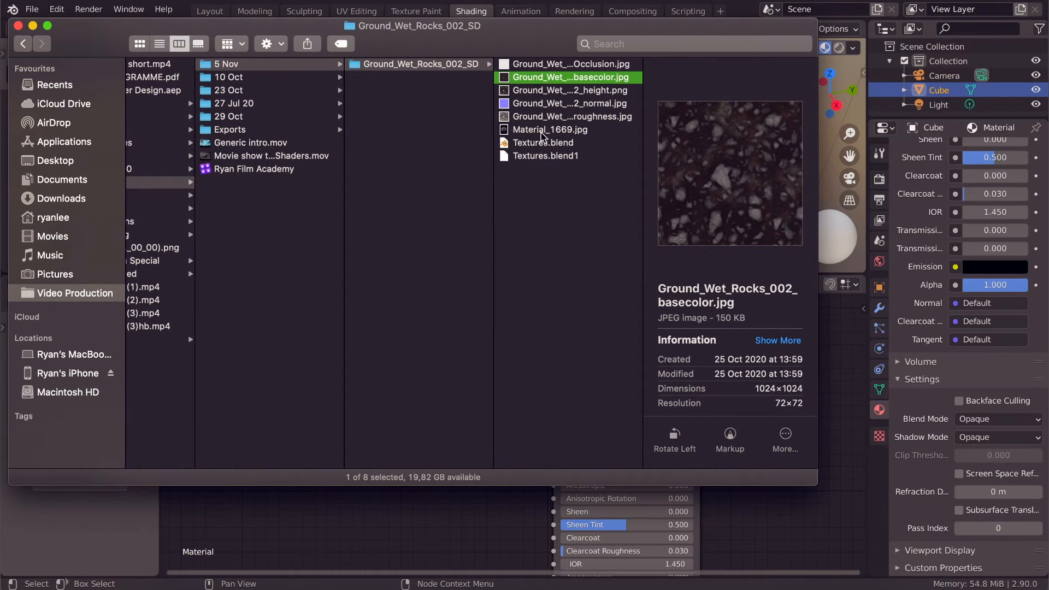
left_click(543, 131)
key("space")
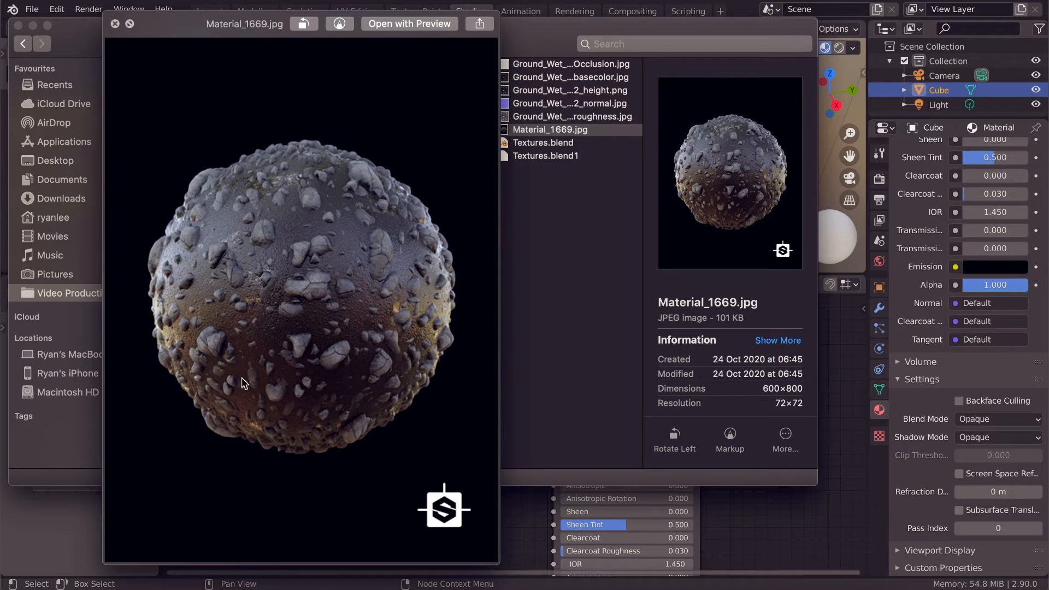
key("space")
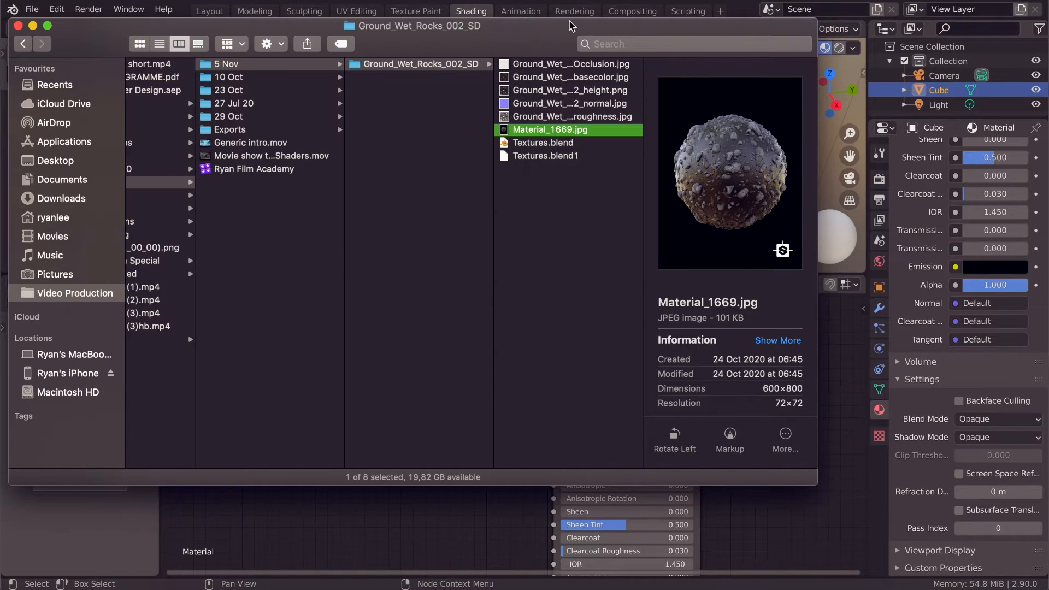
Look through the thumbnails of the wet rocks roughness, height, base color and normal maps
left_click(575, 117)
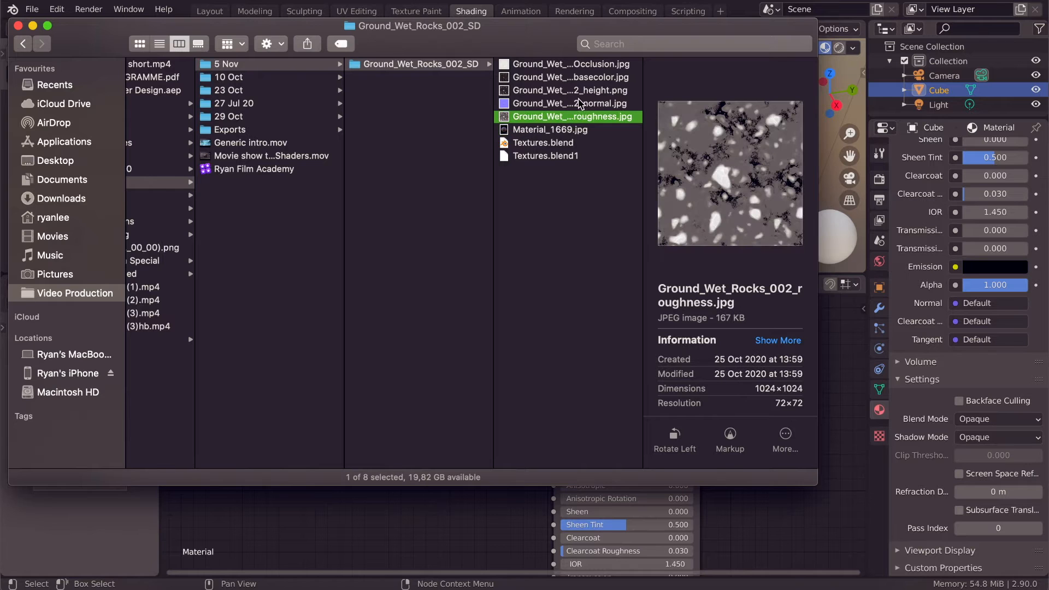
left_click(577, 90)
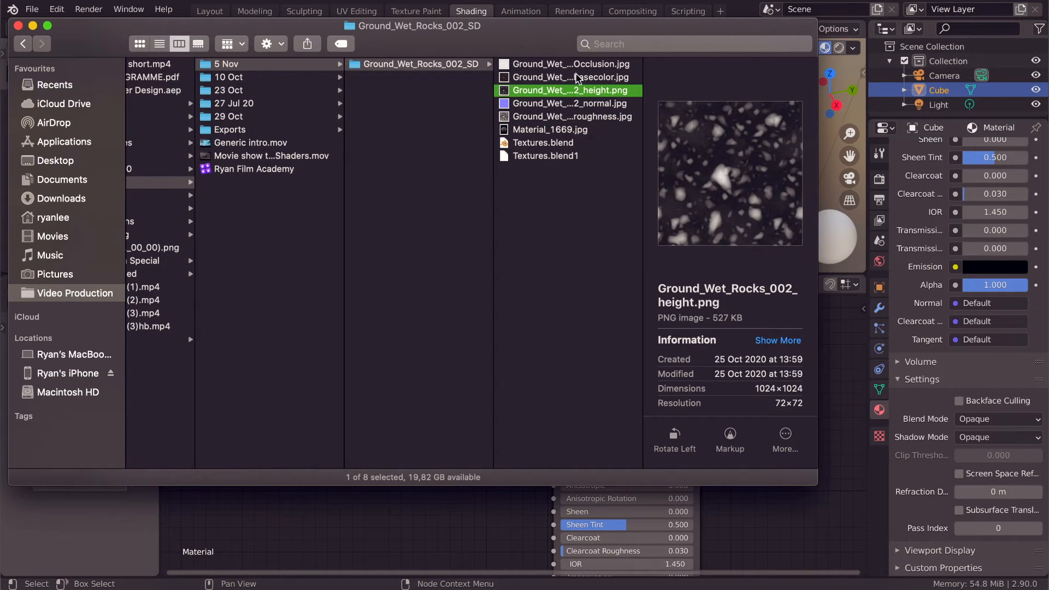
left_click(578, 78)
left_click(553, 118)
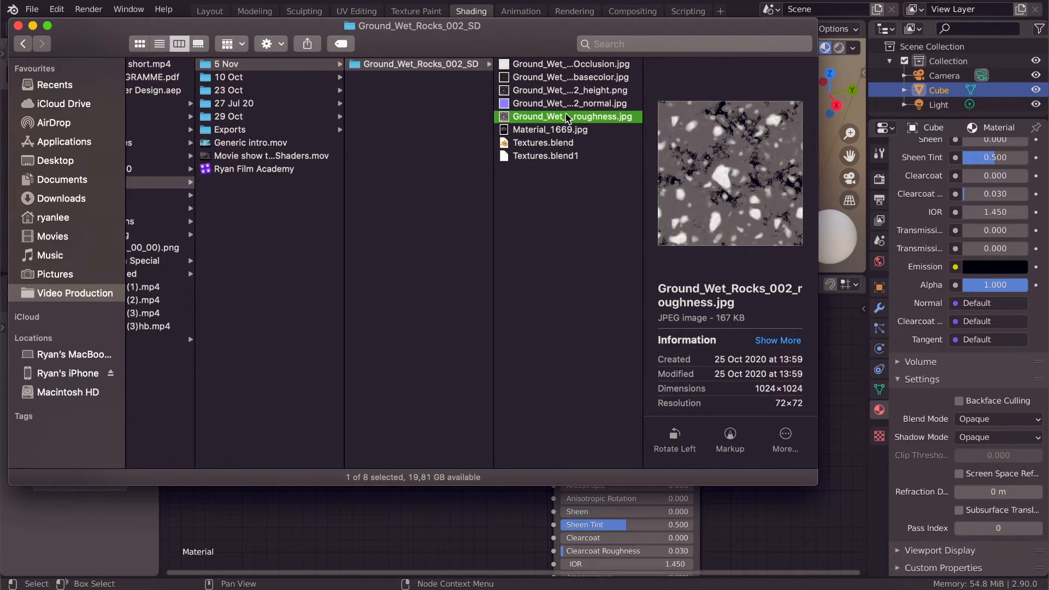
left_click(557, 103)
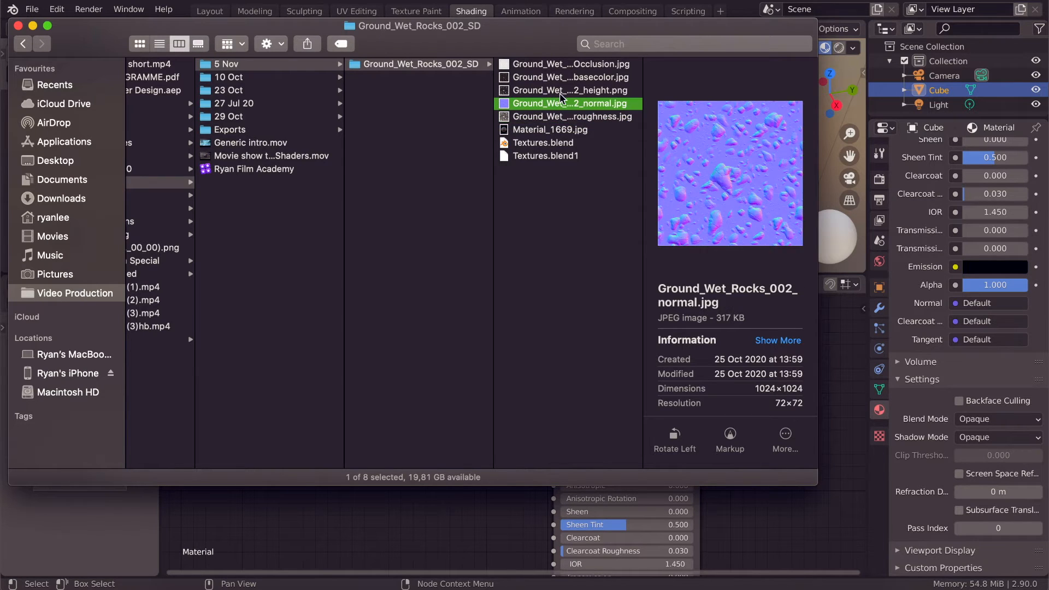
left_click(562, 91)
View Ground_Wet_Rocks_002_basecolor.jpg in a large preview and close it again
left_click(563, 77)
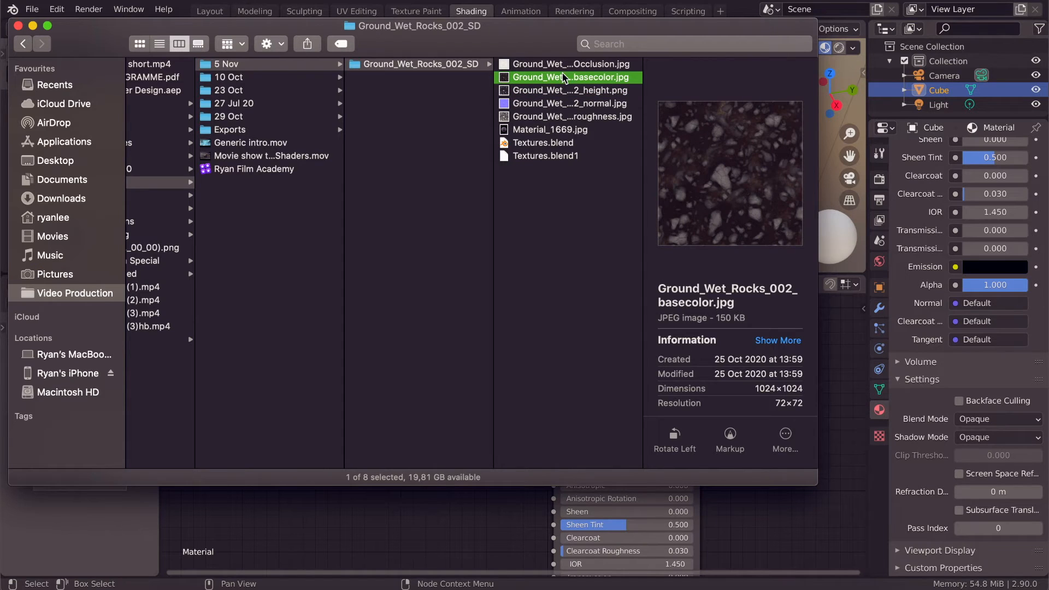
key("space")
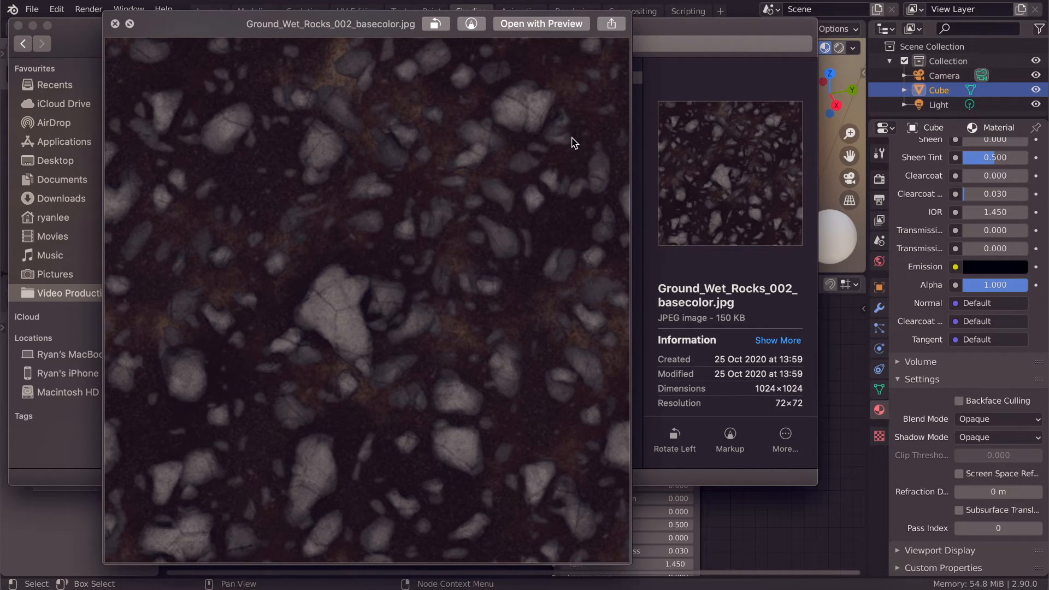
key("space")
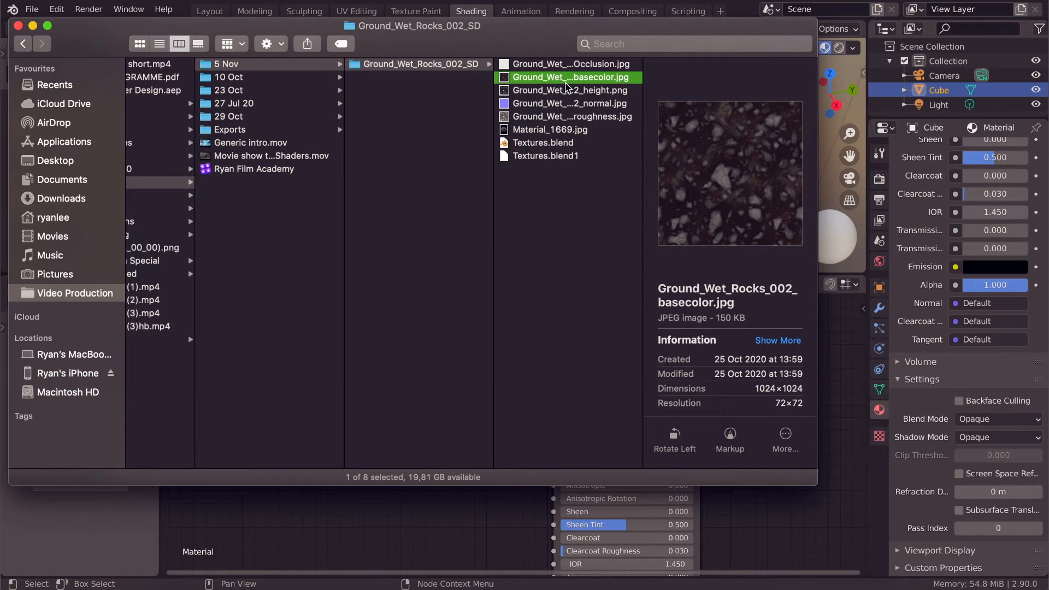
key("space")
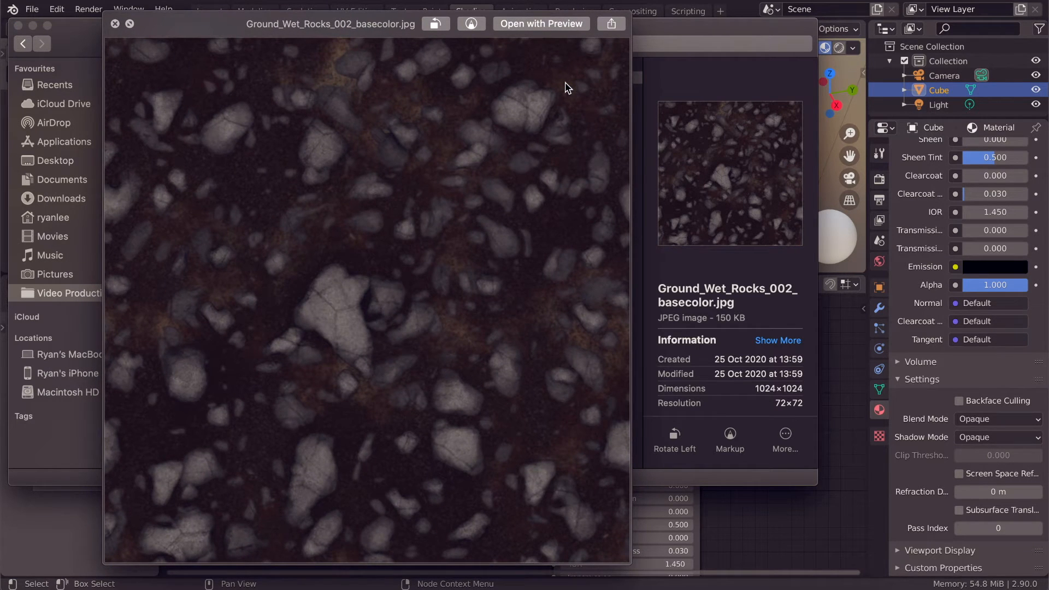
key("space")
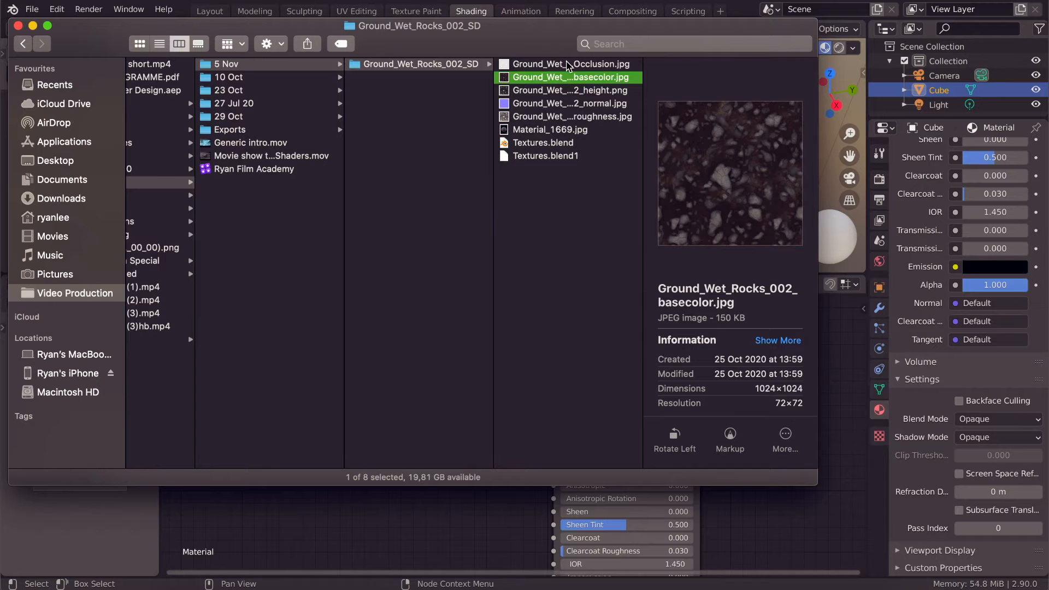
View Ground_Wet_Rocks_002_ambientOcclusion.jpg in a large preview, and move the Finder window down to uncover the cube
left_click(568, 65)
key("space")
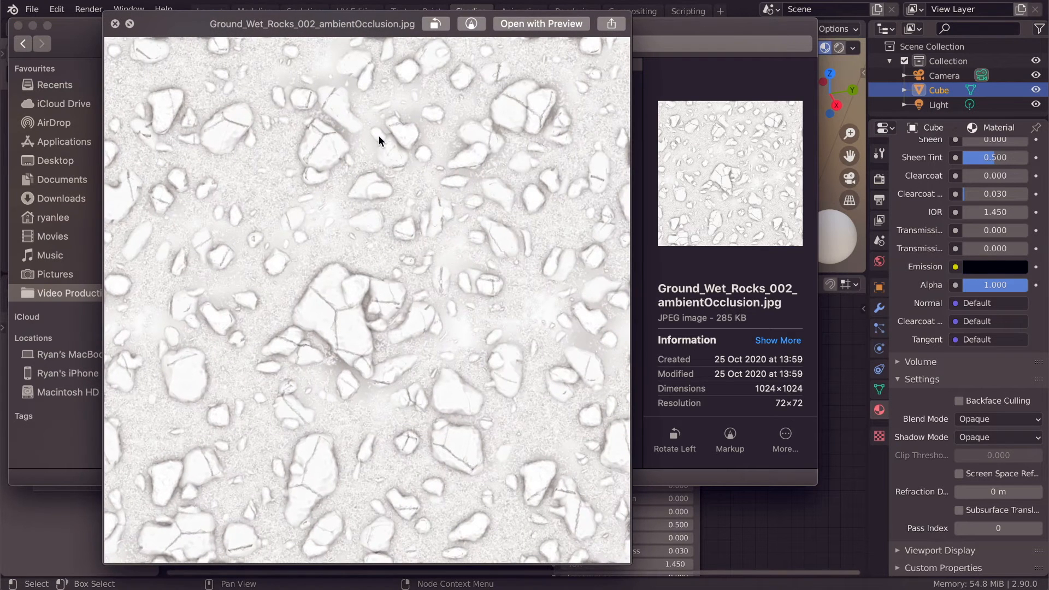
key("space")
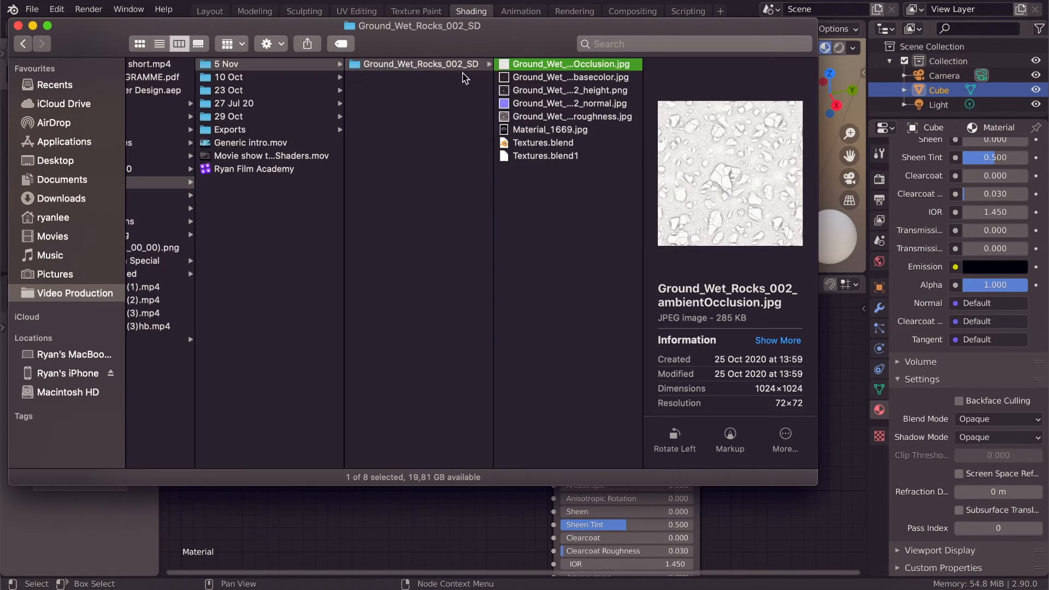
left_click_drag(512, 23, 670, 178)
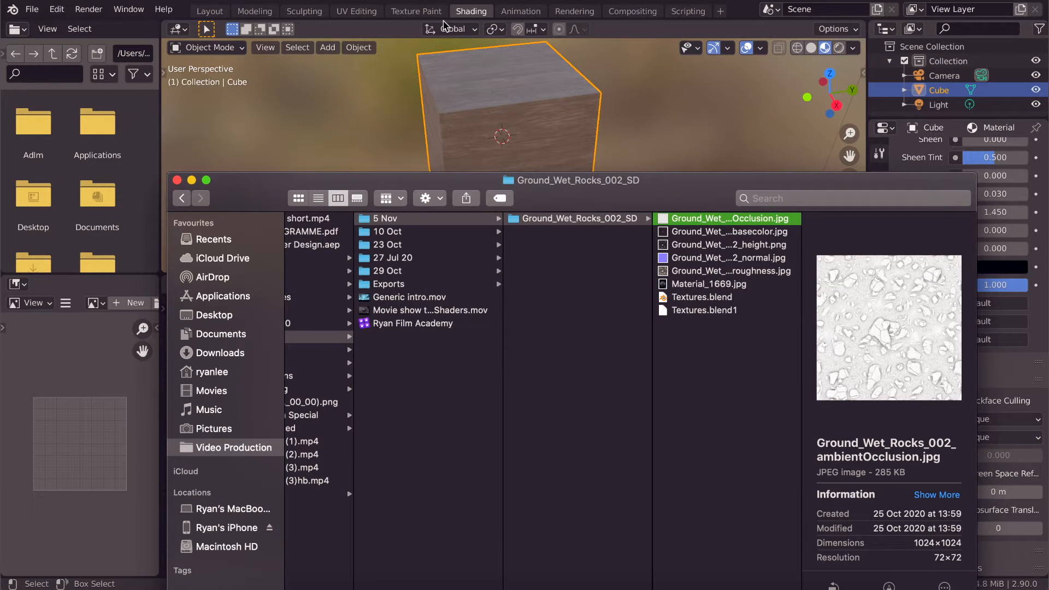
Switch back to Blender, enlarge the node editor area, and delete the wood albedo Image Texture node
left_click(453, 2)
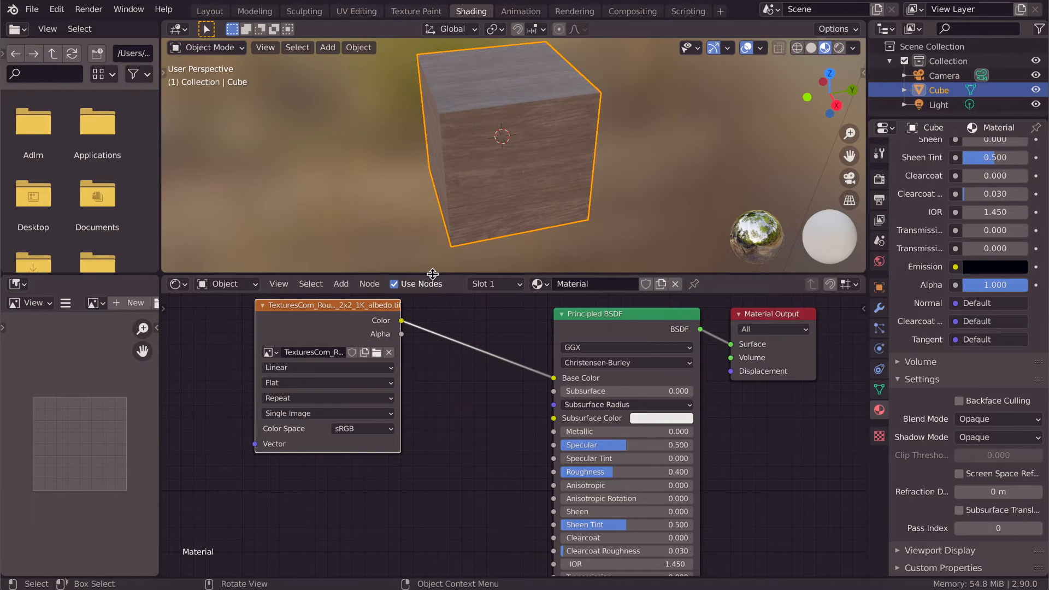
left_click_drag(433, 273, 429, 216)
scroll(464, 435, "down", 1)
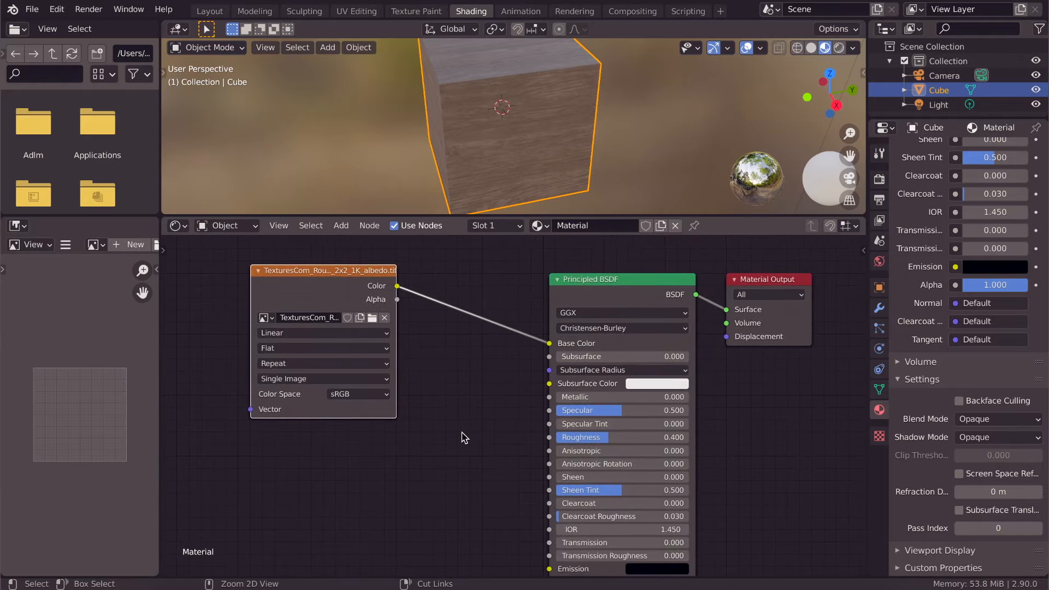
scroll(464, 437, "down", 4)
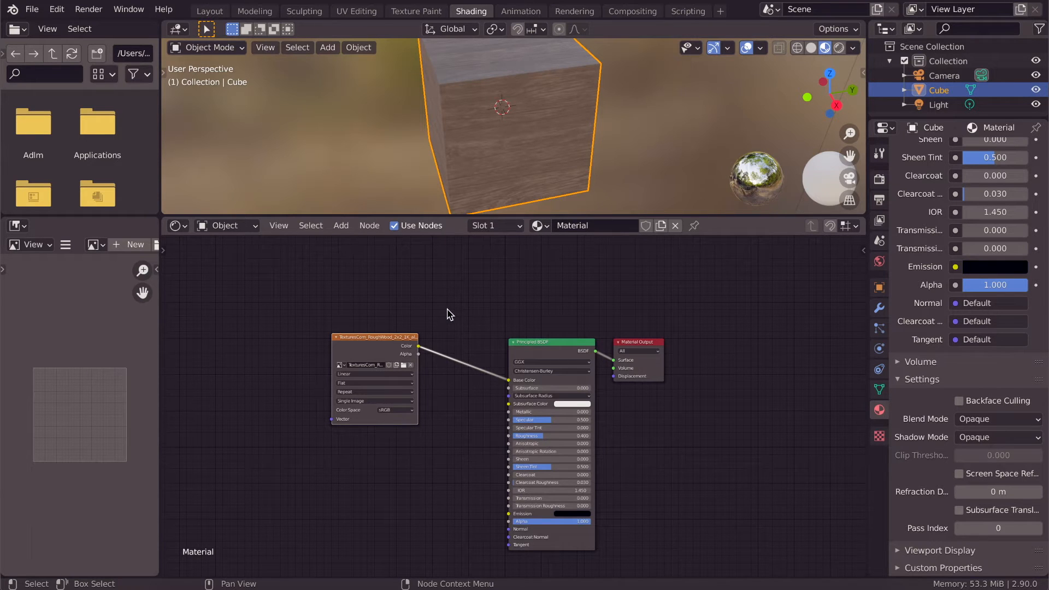
scroll(448, 309, "down", 2)
scroll(447, 309, "up", 1)
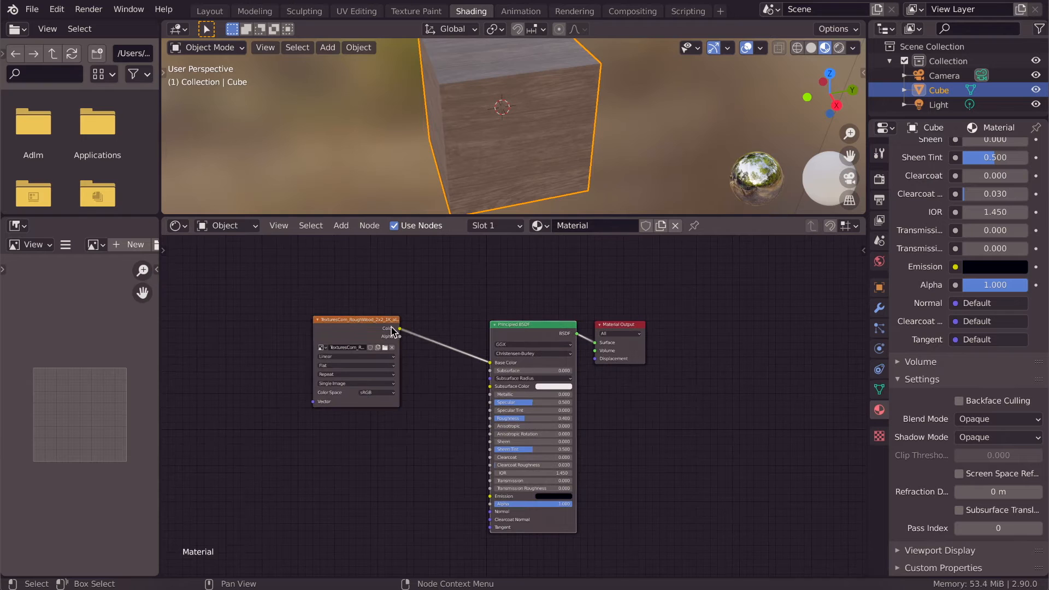
left_click_drag(357, 327, 335, 292)
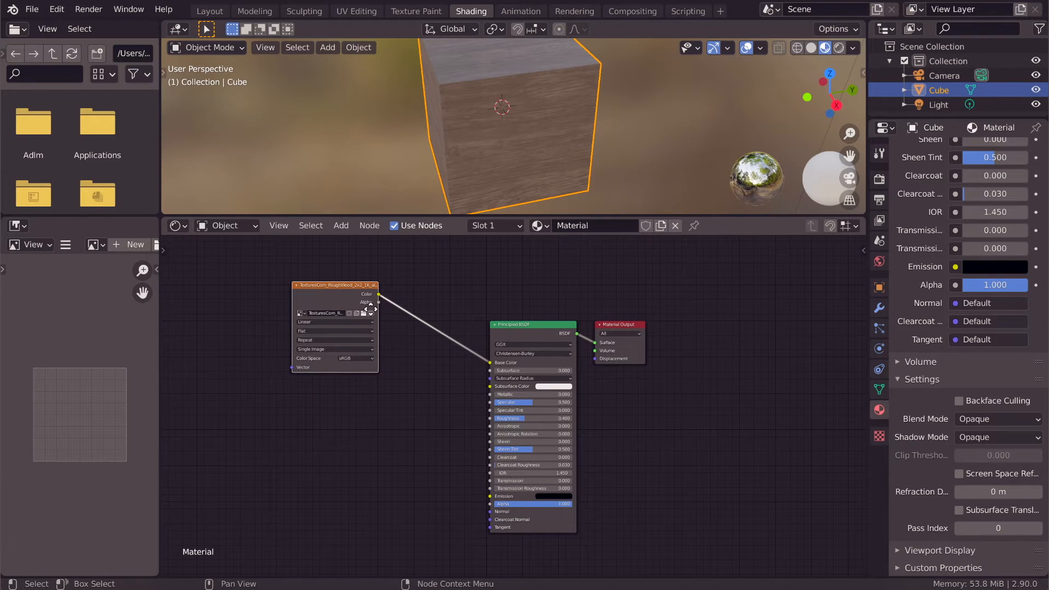
key("x")
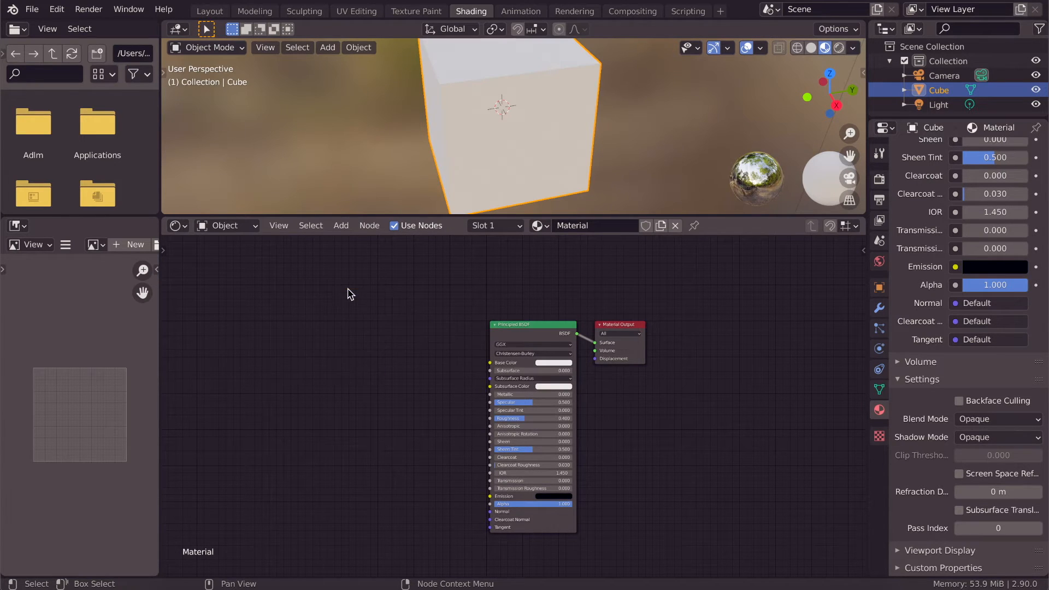
Move the Principled BSDF node slightly farther away from the Material Output node
left_click_drag(484, 287, 649, 323)
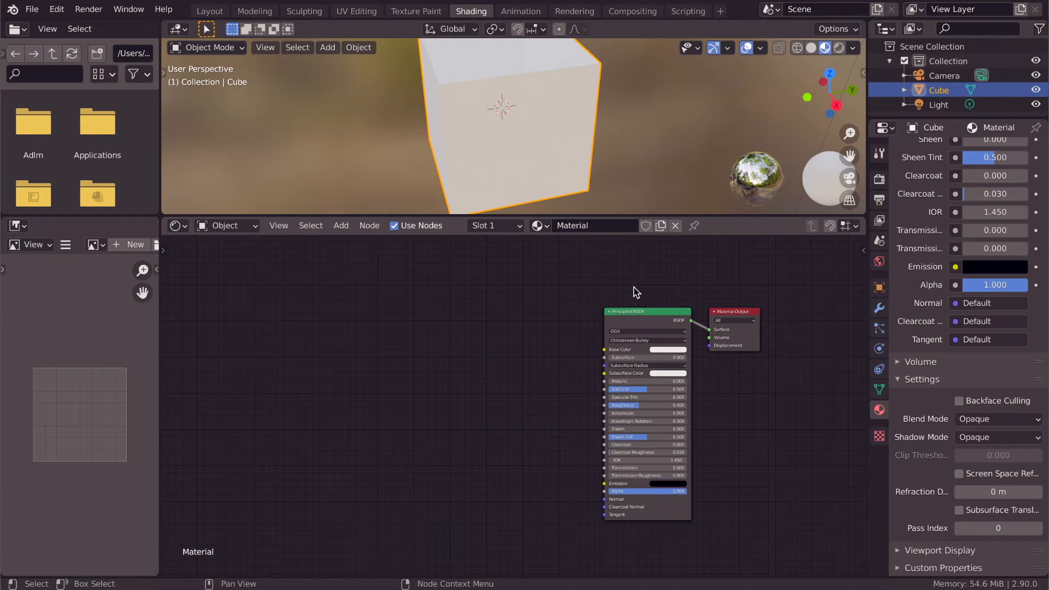
left_click_drag(627, 318, 613, 317)
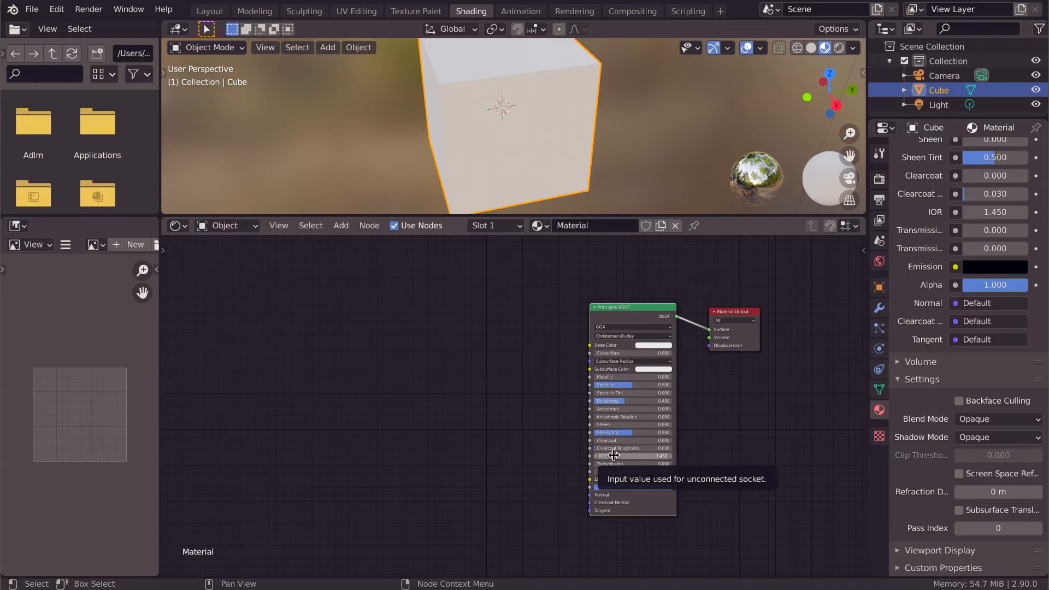
left_click_drag(561, 282, 693, 553)
left_click_drag(567, 280, 705, 558)
left_click_drag(560, 286, 705, 557)
left_click_drag(549, 286, 701, 578)
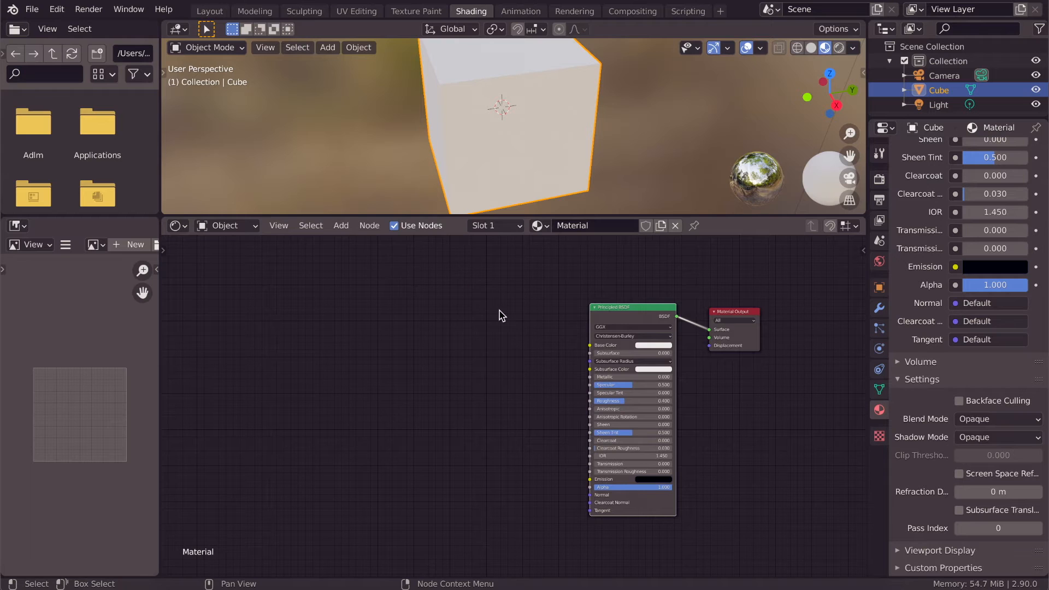
left_click(383, 323)
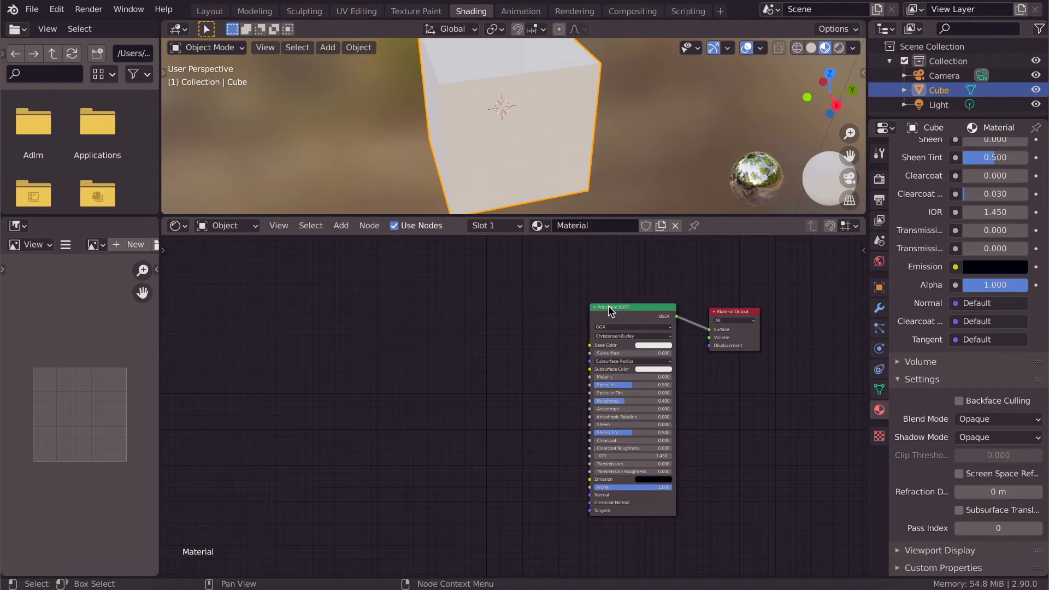
Delete the cube from the scene
key("x")
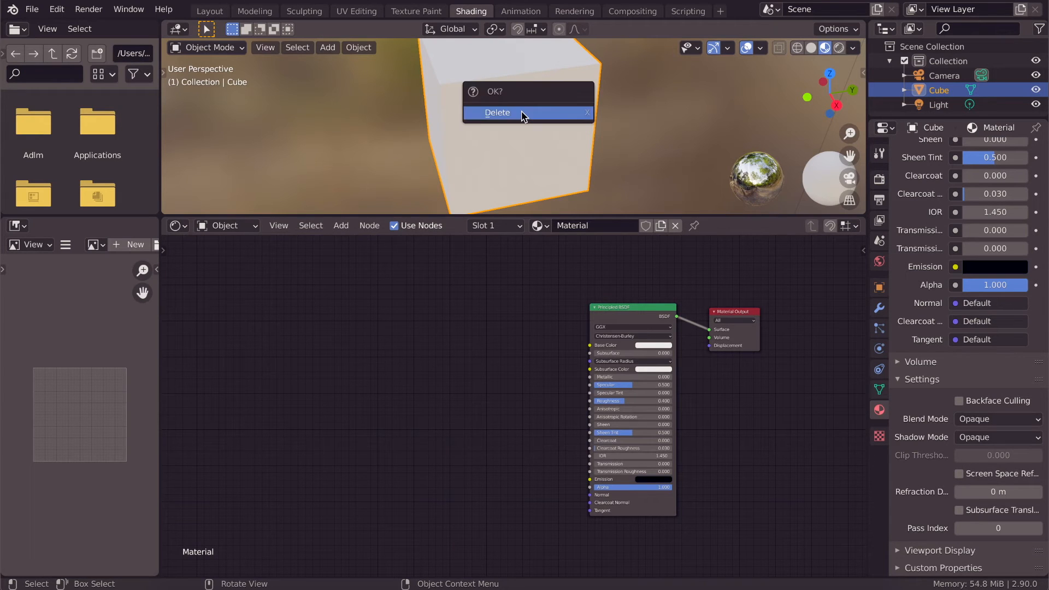
left_click(520, 113)
scroll(518, 133, "down", 8, "ctrl")
scroll(519, 133, "up", 5, "ctrl")
scroll(517, 134, "down", 4, "ctrl")
scroll(516, 133, "up", 1, "ctrl")
scroll(457, 152, "right", 4)
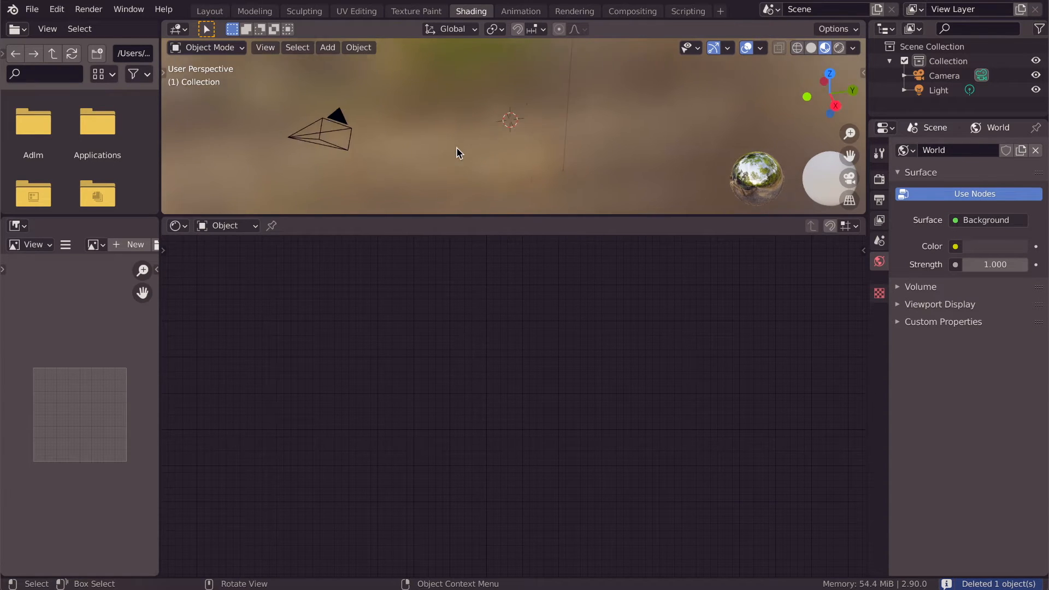
scroll(457, 148, "right", 4)
Add a mesh plane, scale it up into a large ground surface, and enlarge the 3D viewport area
key("shift+a")
mouse_move(458, 149)
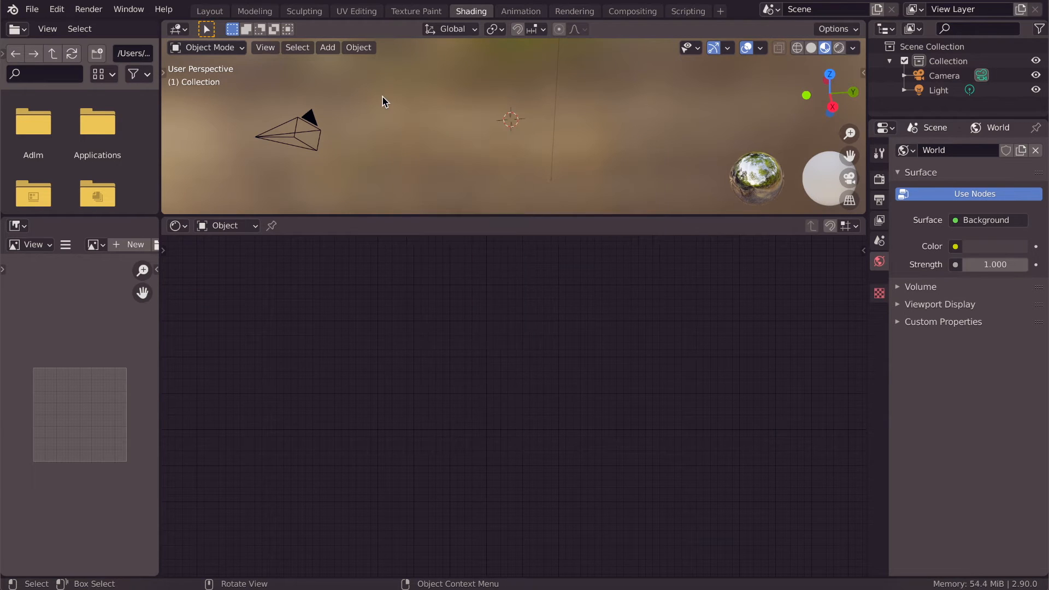
key("shift+a")
mouse_move(431, 118)
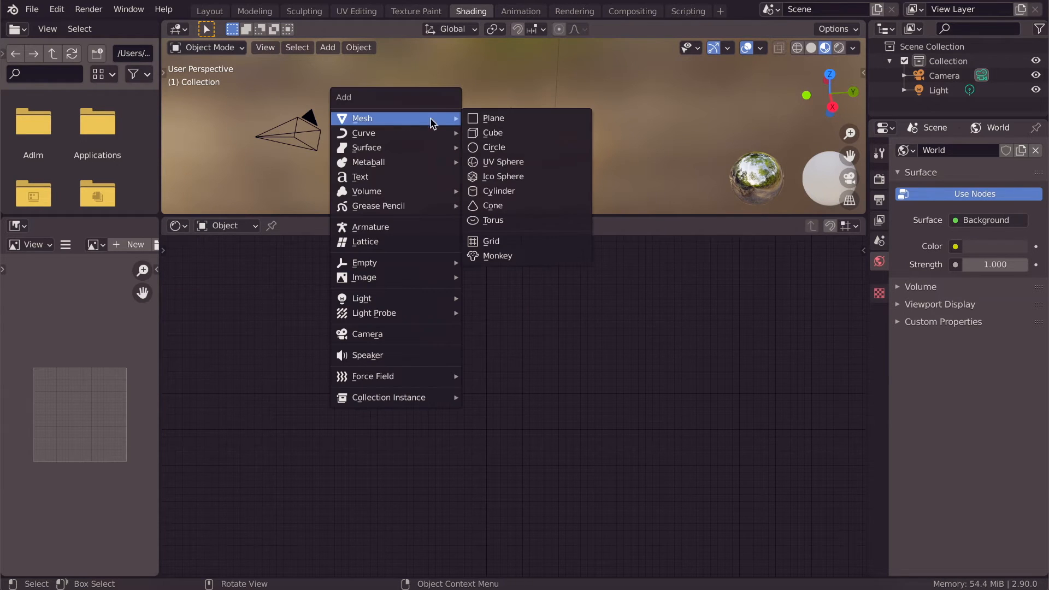
left_click(507, 118)
key("s")
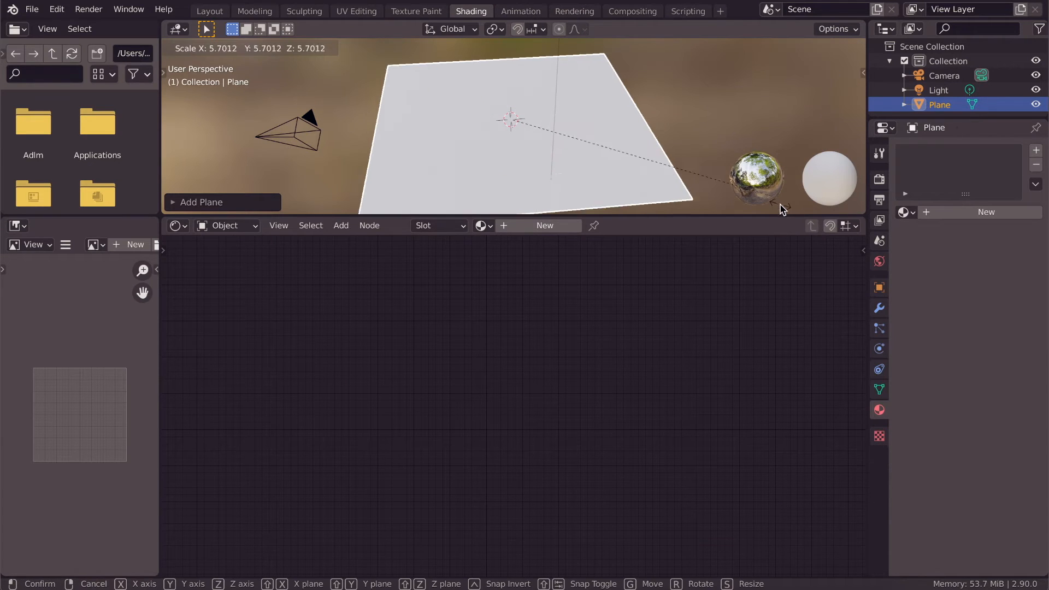
left_click(203, 60)
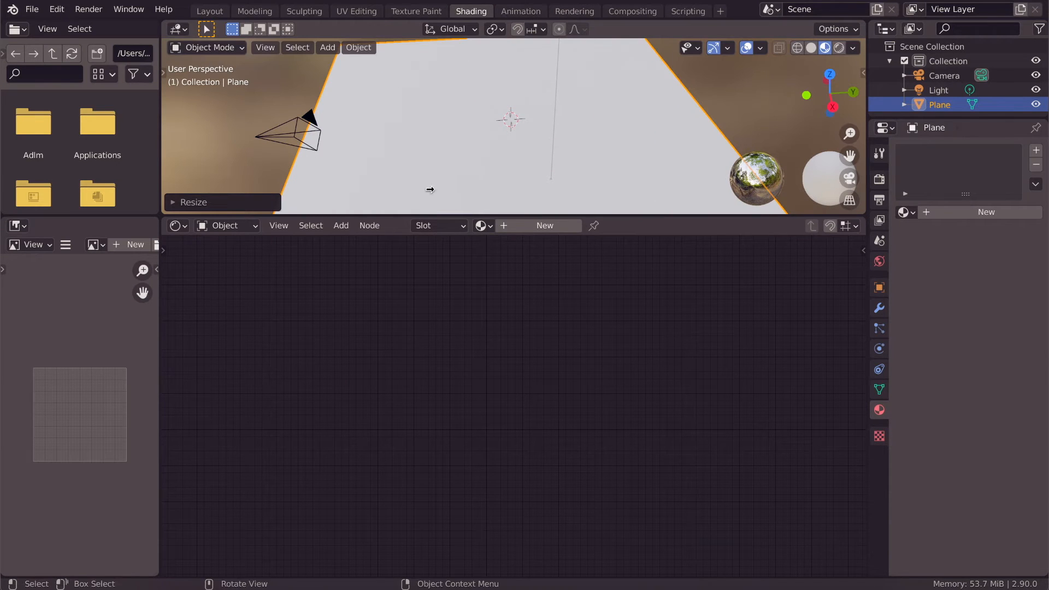
left_click_drag(434, 217, 433, 365)
scroll(453, 256, "up", 5)
scroll(453, 256, "down", 10)
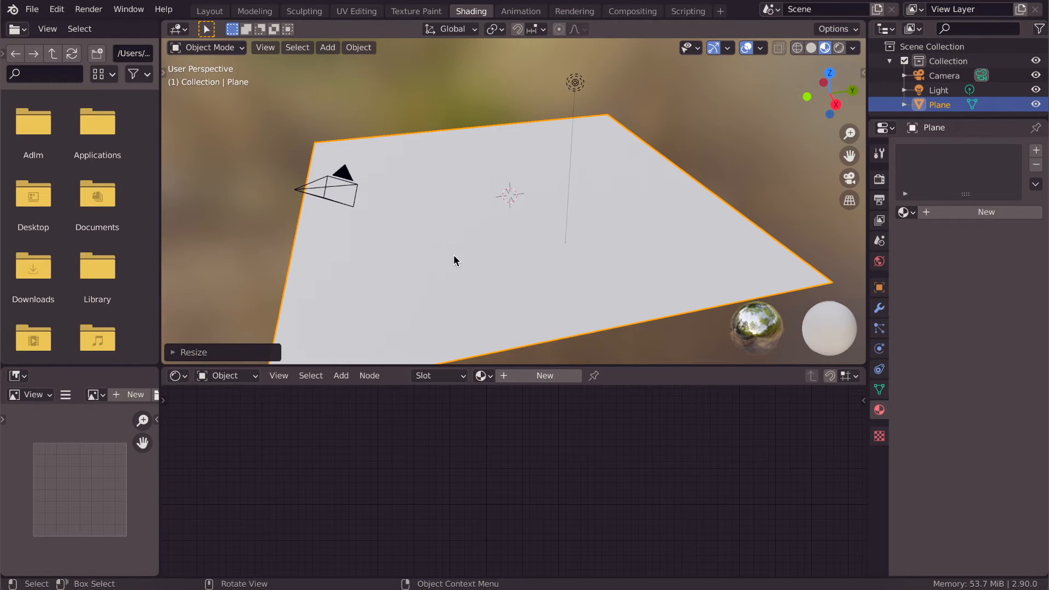
Switch to Finder to check the Ground_Wet_Rocks_002_SD texture folder, and return to Blender
key("super+Tab")
key("super+Tab")
key("super+Tab")
key("super+Tab")
key("super+Tab")
key("super+Tab")
key("super+Tab")
key("super+Tab")
key("super+Tab")
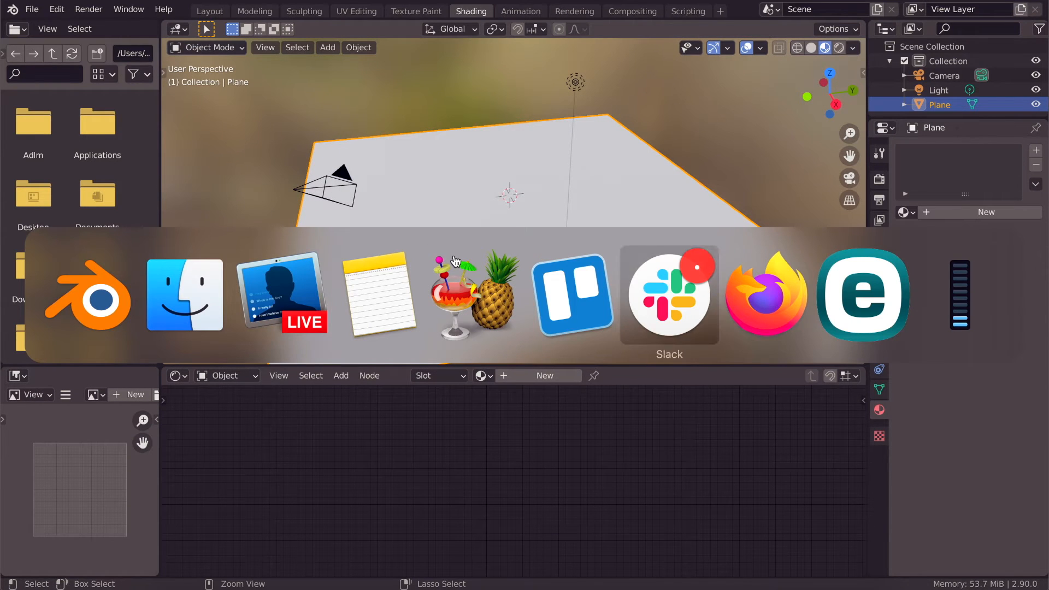
key("super+Tab")
key("super+Tab")
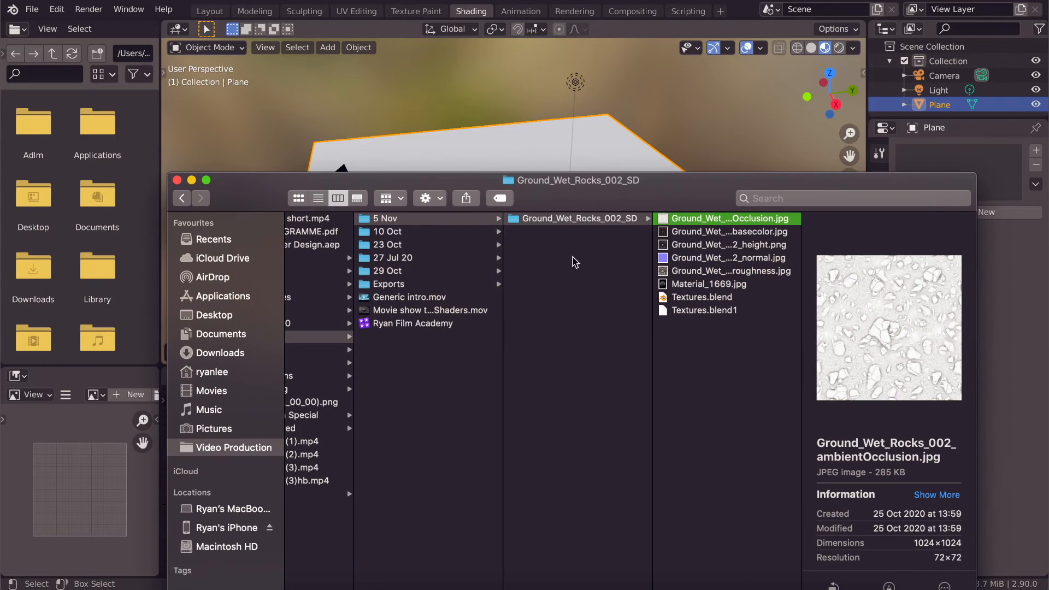
left_click(591, 225)
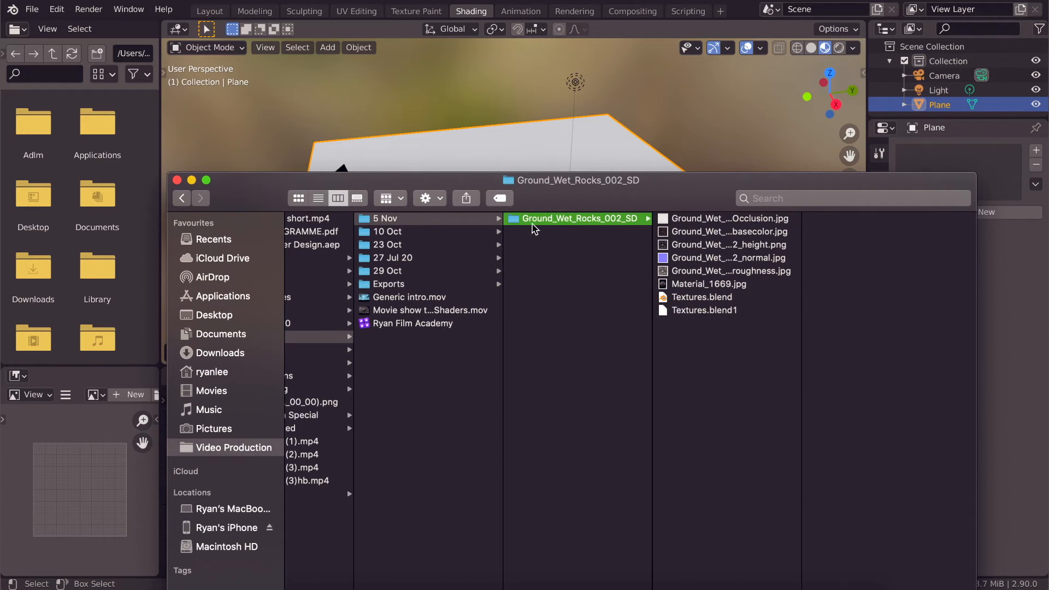
left_click(546, 2)
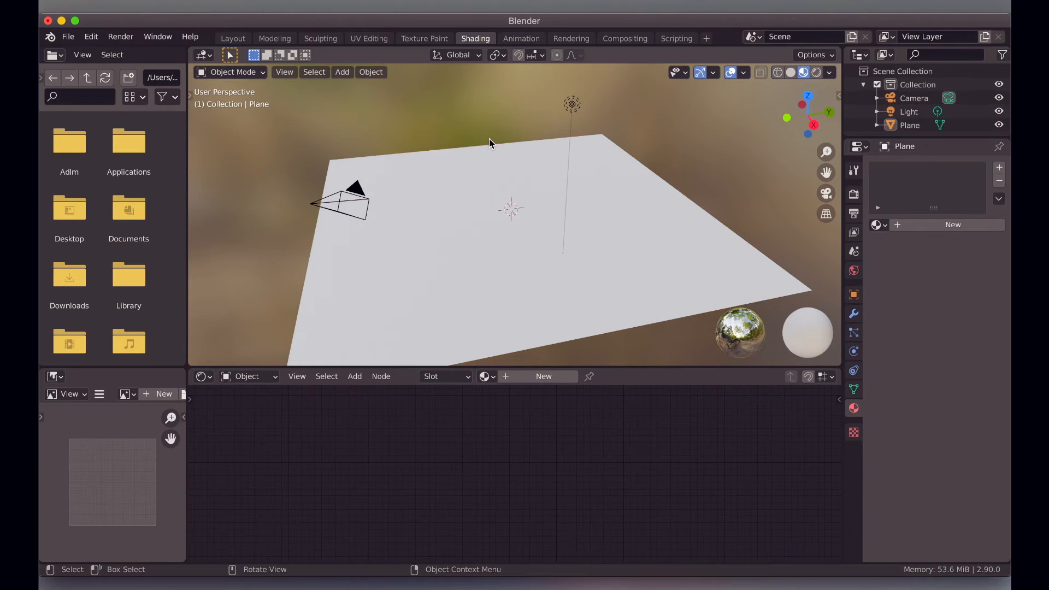
Create a new material on the plane and name it "Wet ground with Rocks"
scroll(433, 261, "down", 5)
scroll(433, 261, "up", 2)
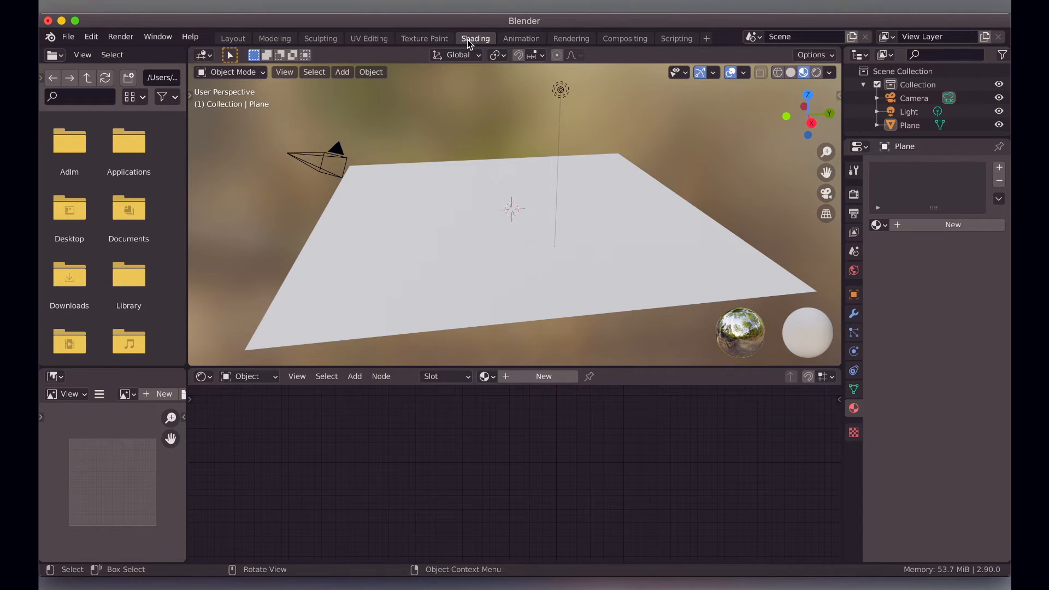
left_click(529, 382)
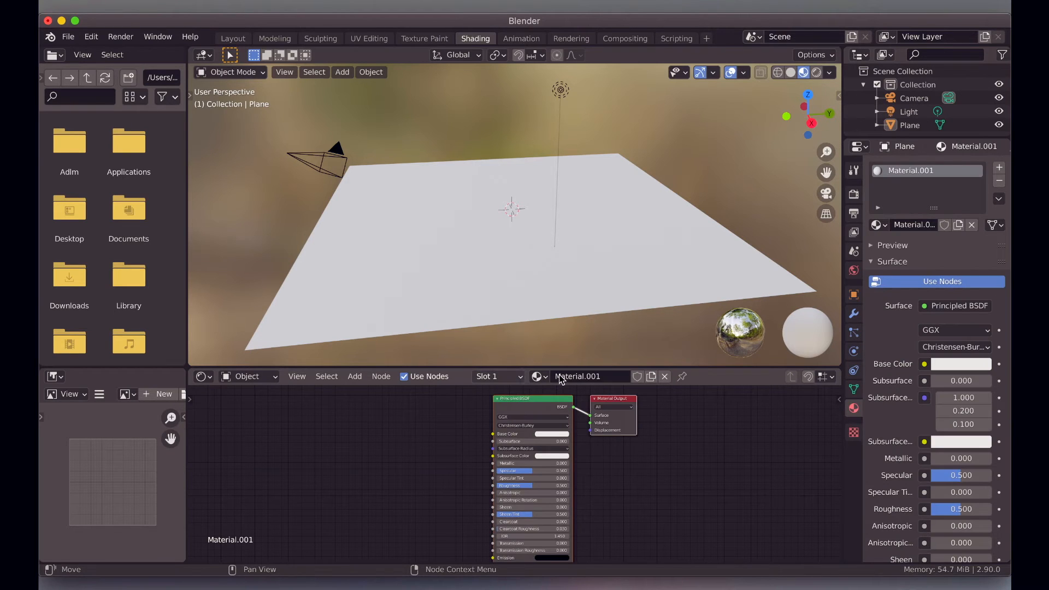
left_click(577, 378)
type("Wet groun")
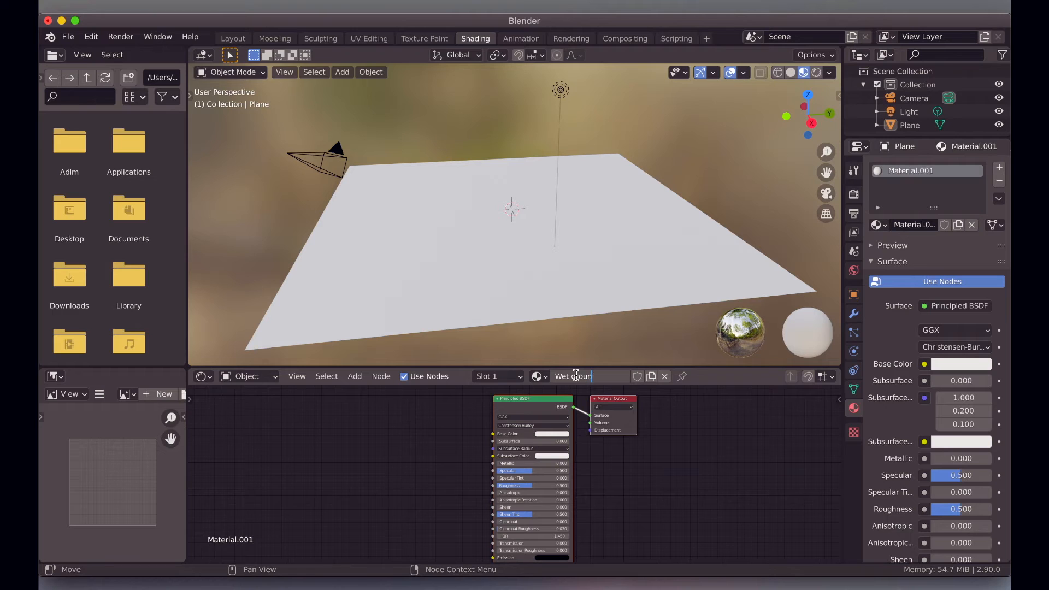
type("d with Rocks")
key("Return")
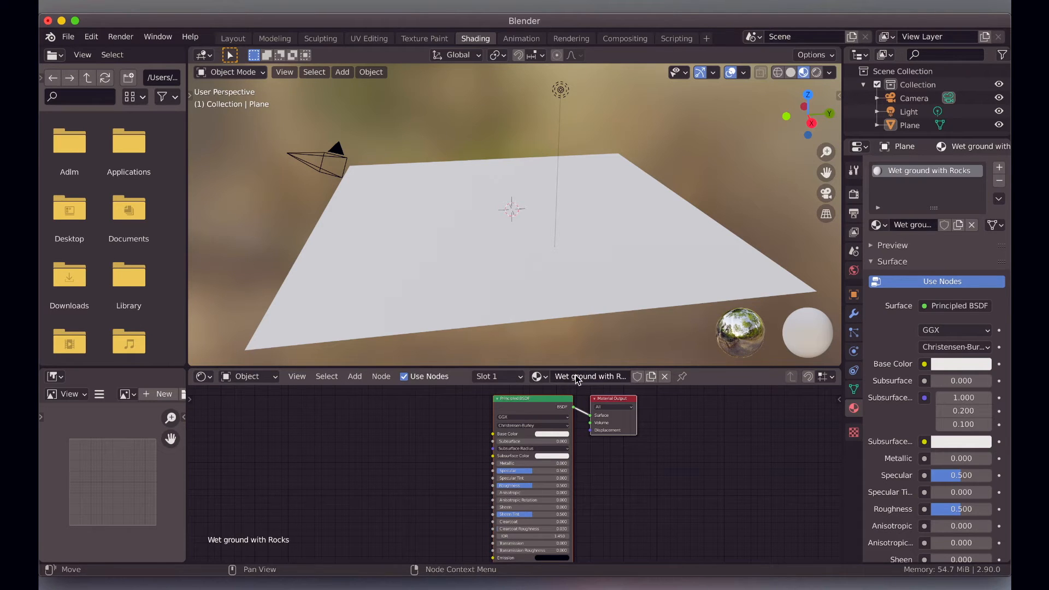
Add an Image Texture node beside the Principled BSDF and connect its Color output to Base Color
scroll(451, 451, "down", 2)
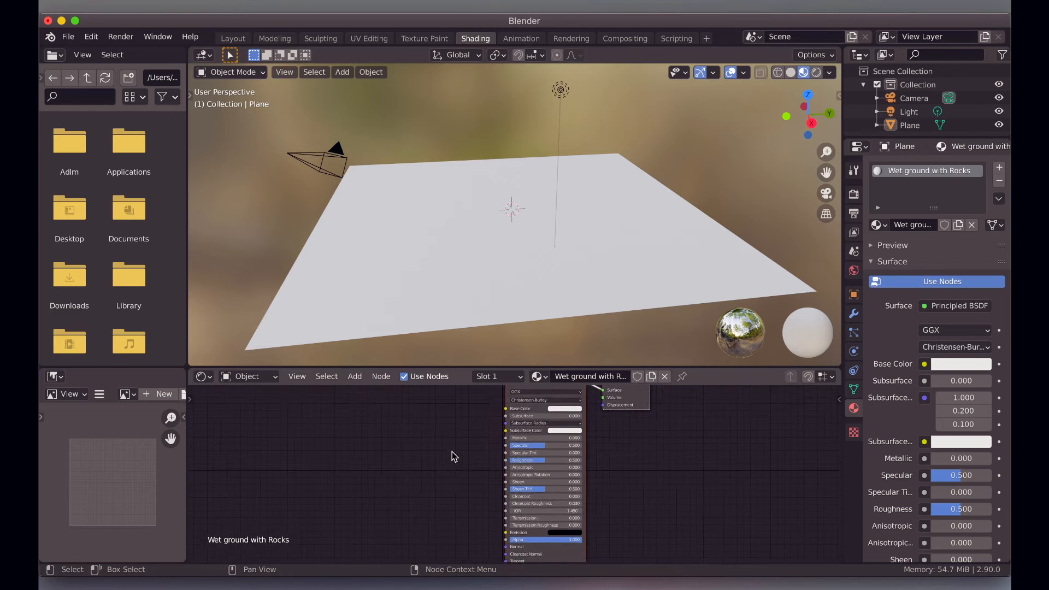
scroll(451, 451, "up", 3)
scroll(451, 451, "left", 4)
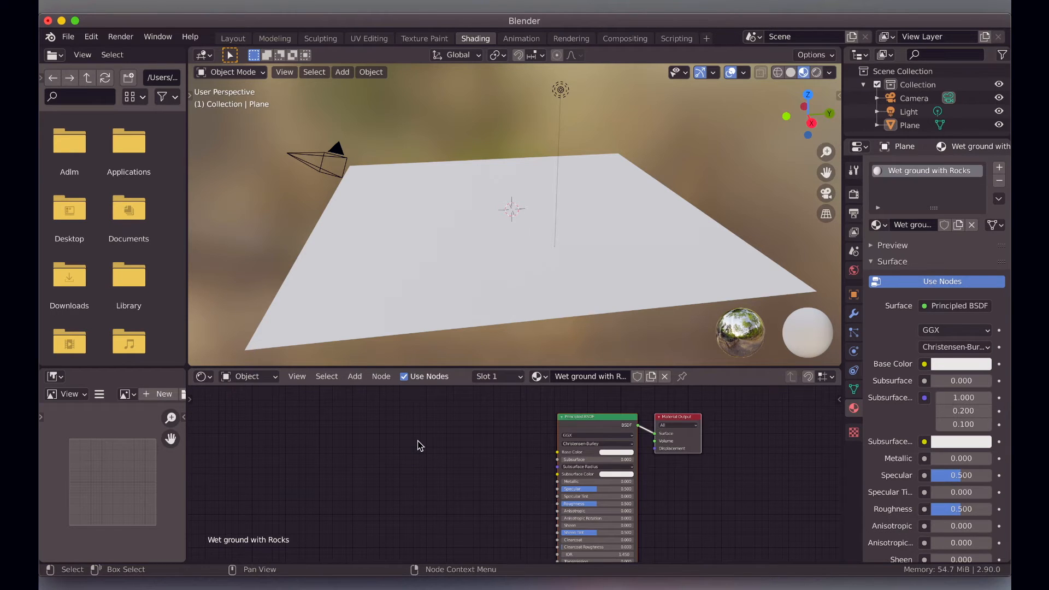
key("shift+a")
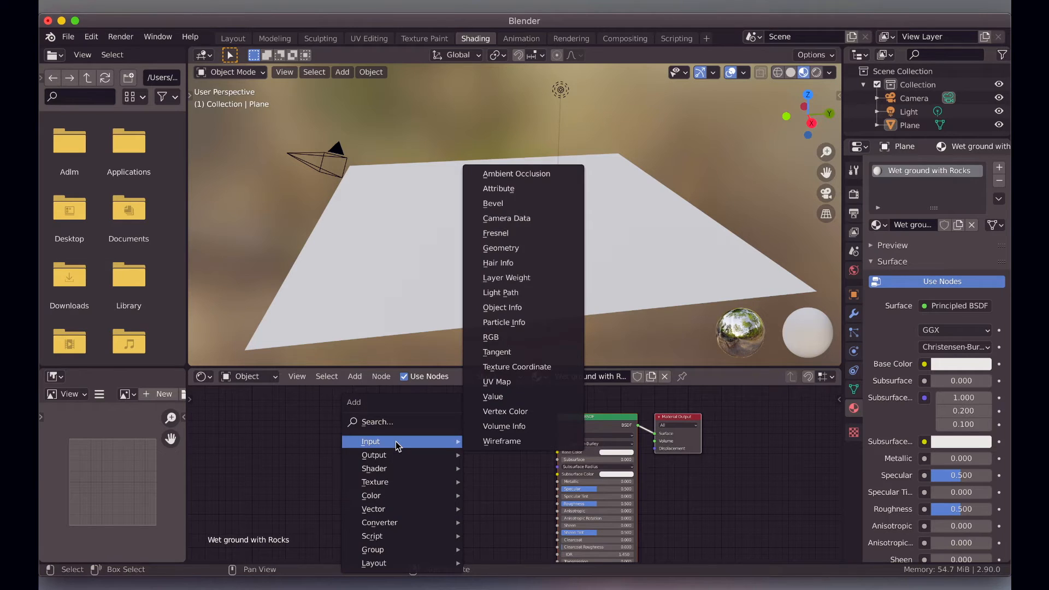
mouse_move(393, 484)
left_click(513, 363)
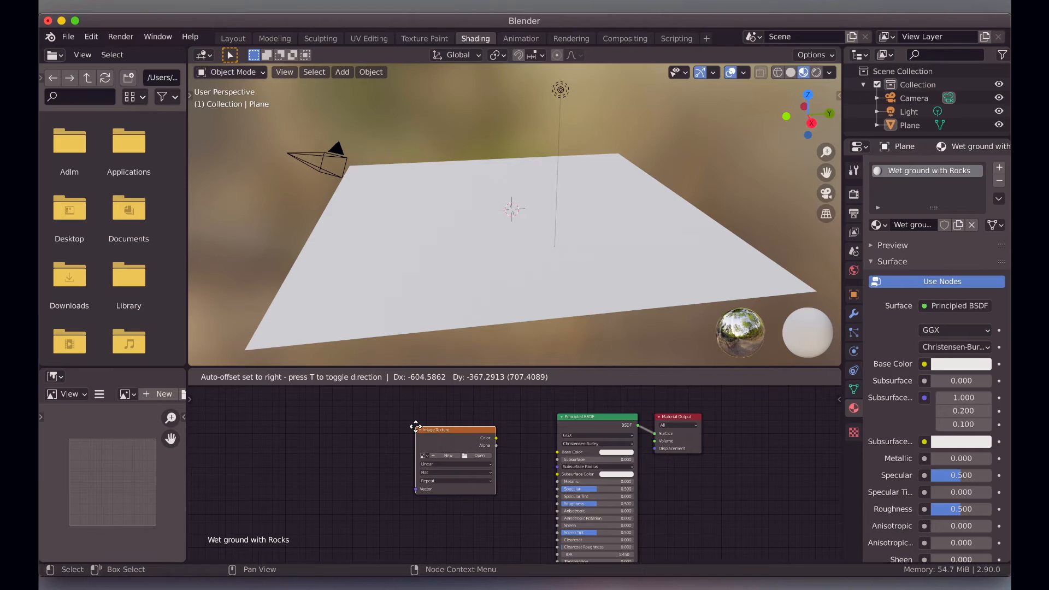
left_click(415, 426)
left_click_drag(496, 438, 557, 452)
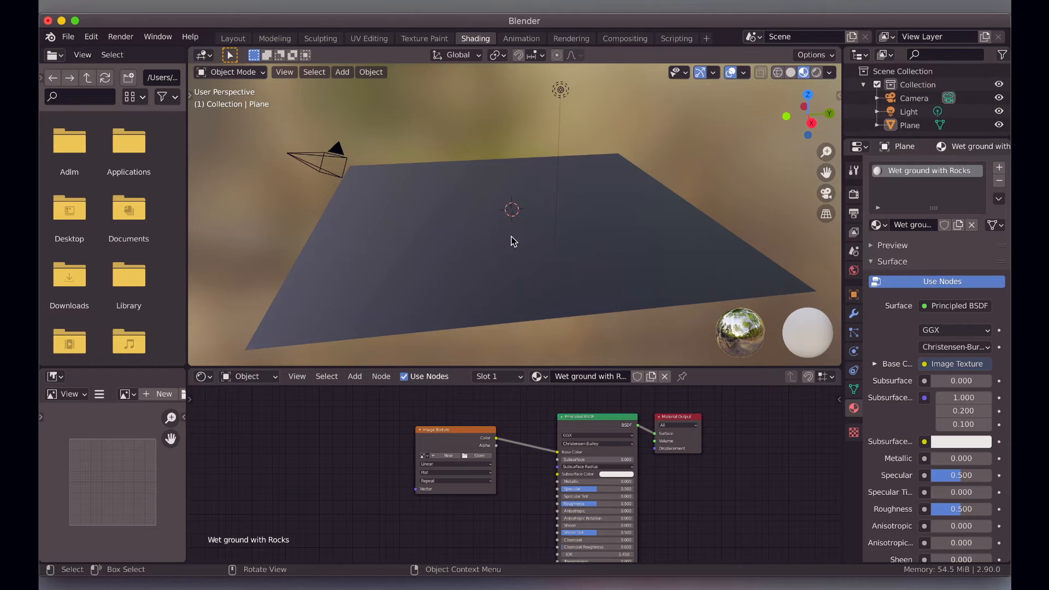
Show the viewport in Material Preview shading and examine the plane's surface from different angles
key("alt+z")
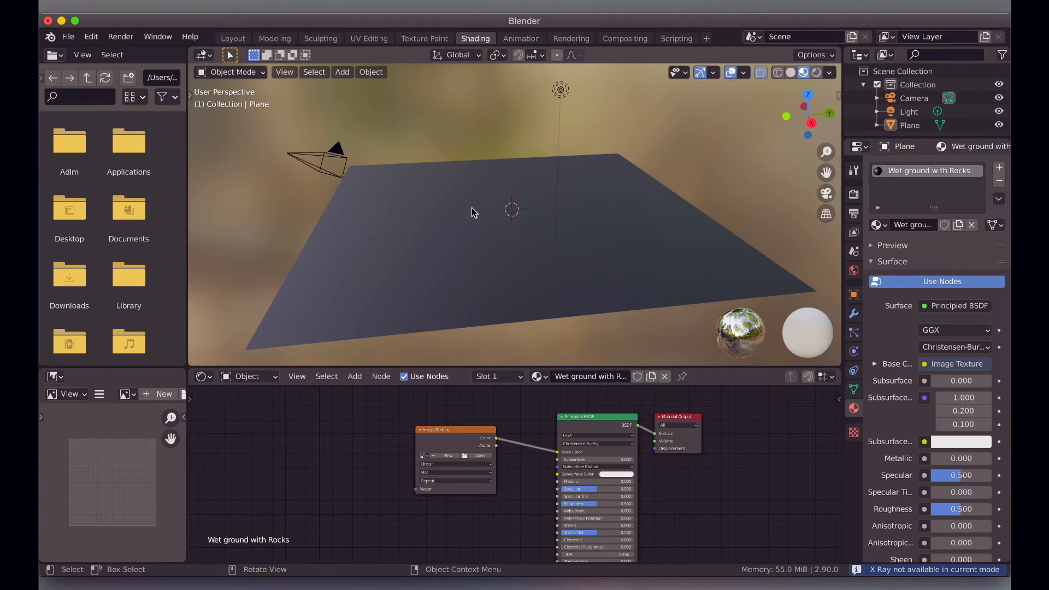
key("z")
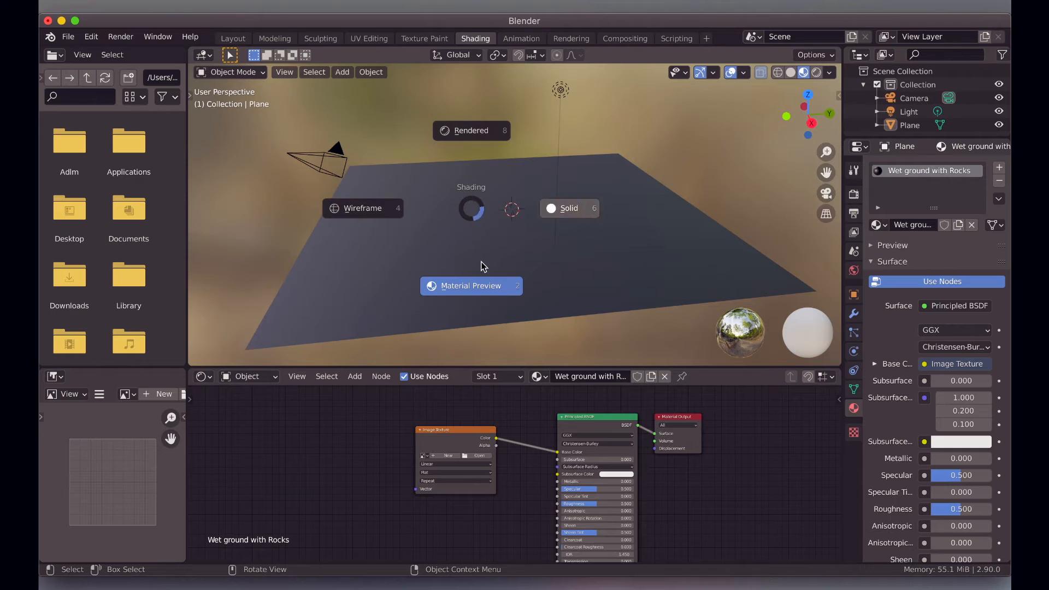
left_click(471, 289)
scroll(500, 243, "right", 5)
scroll(500, 243, "down", 8)
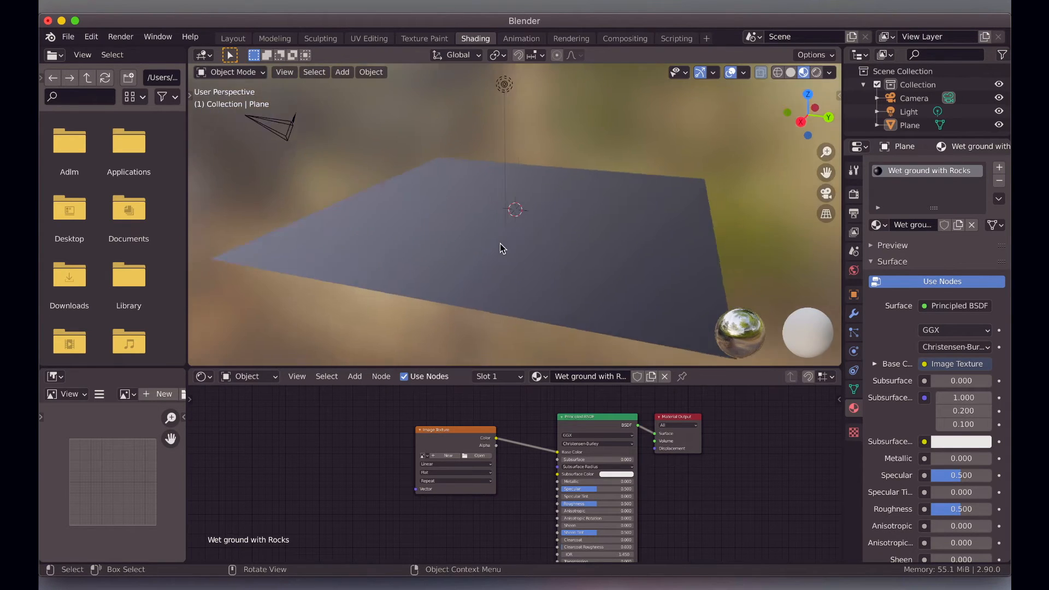
scroll(500, 243, "up", 8)
scroll(500, 244, "up", 4)
scroll(500, 244, "down", 5)
scroll(500, 243, "left", 4)
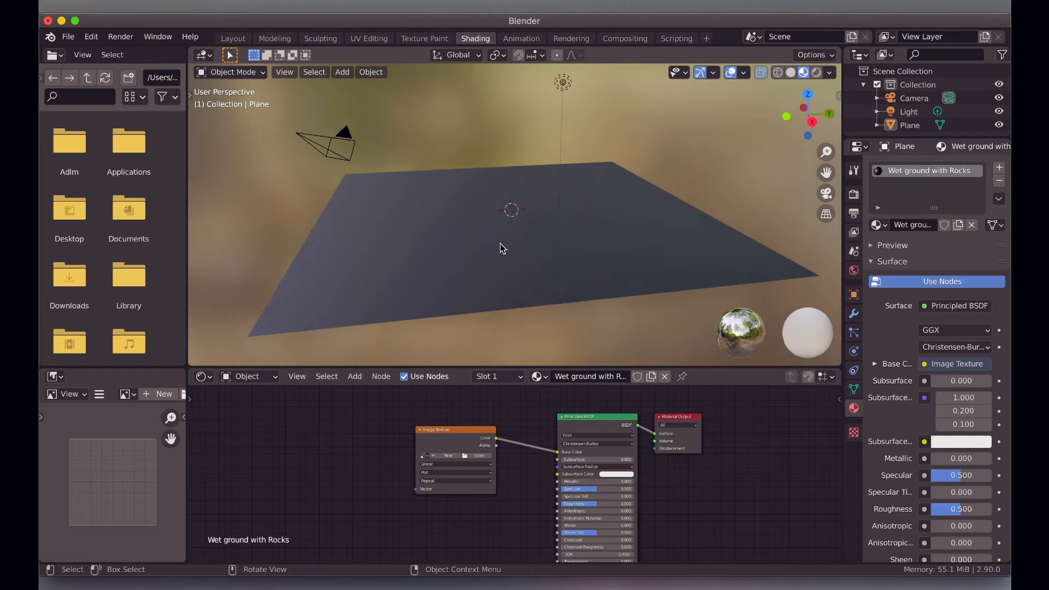
scroll(499, 243, "right", 3)
scroll(500, 244, "left", 4)
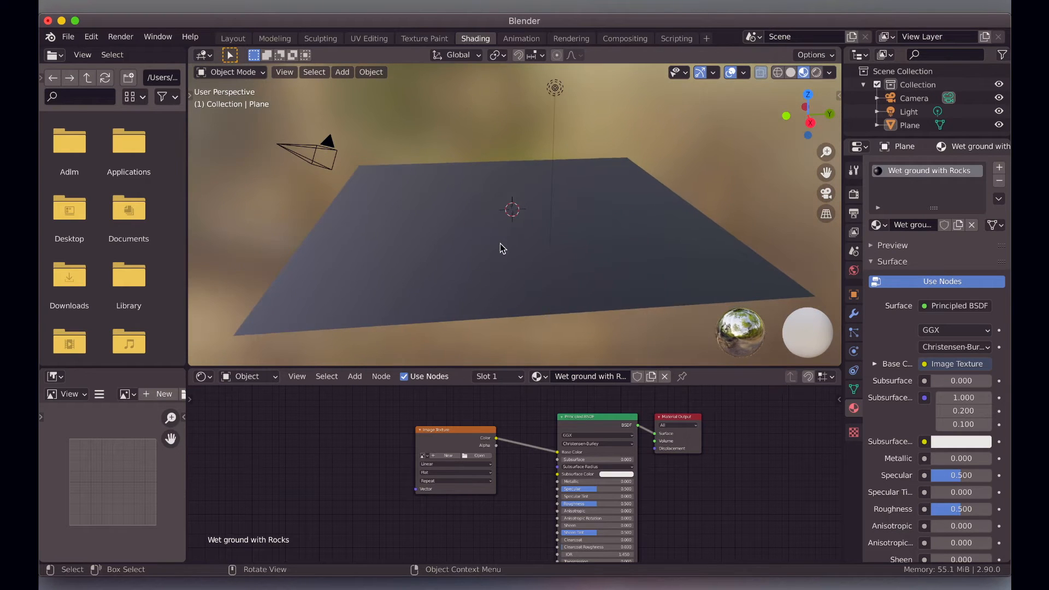
Start opening an image for the Image Texture node and browse to Documents/Video Production/ActiveTV/Film Academy/5 Nov/Ground_Wet_Rocks_002_SD
scroll(465, 258, "down", 3)
scroll(464, 258, "up", 2)
scroll(464, 258, "down", 1)
scroll(464, 262, "up", 2)
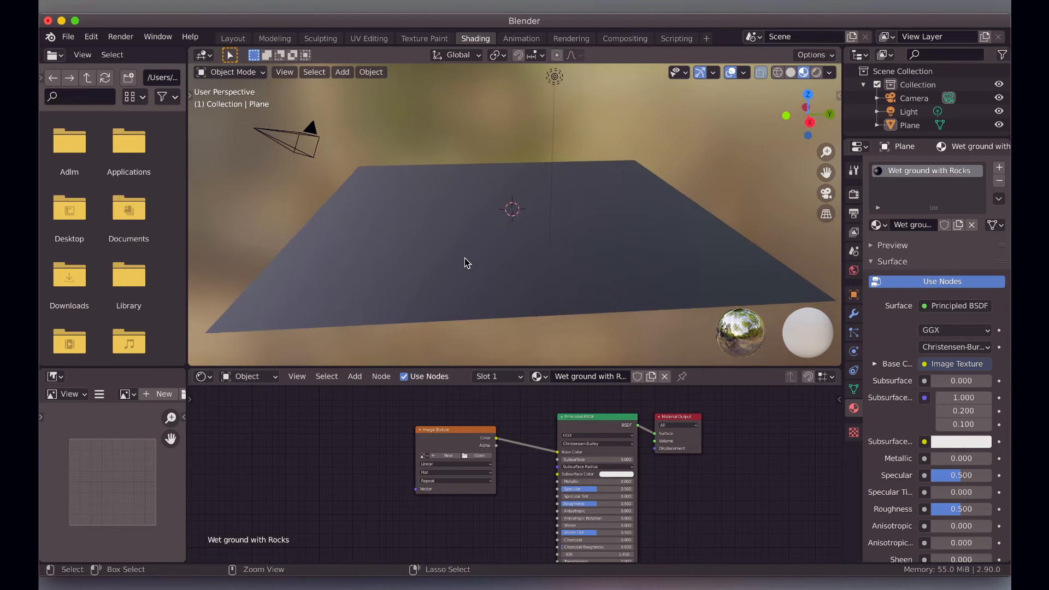
left_click_drag(450, 431, 447, 421)
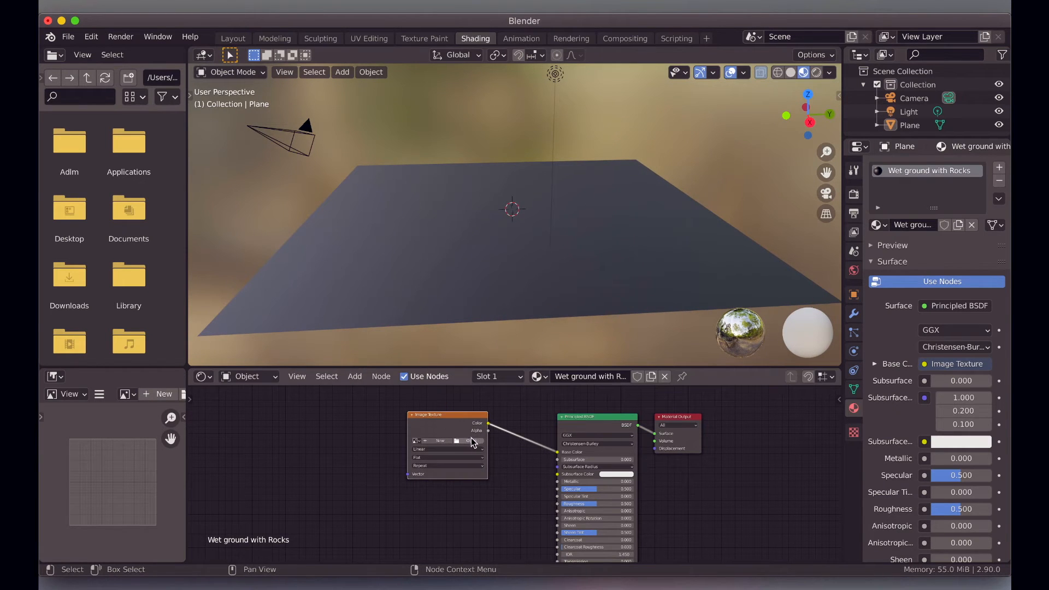
left_click(473, 447)
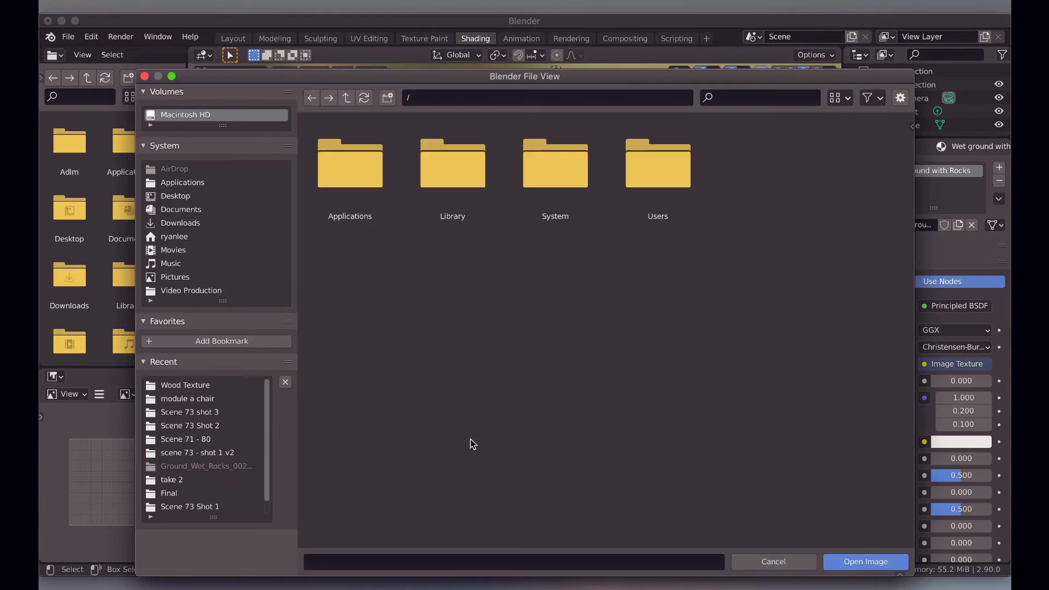
left_click(185, 210)
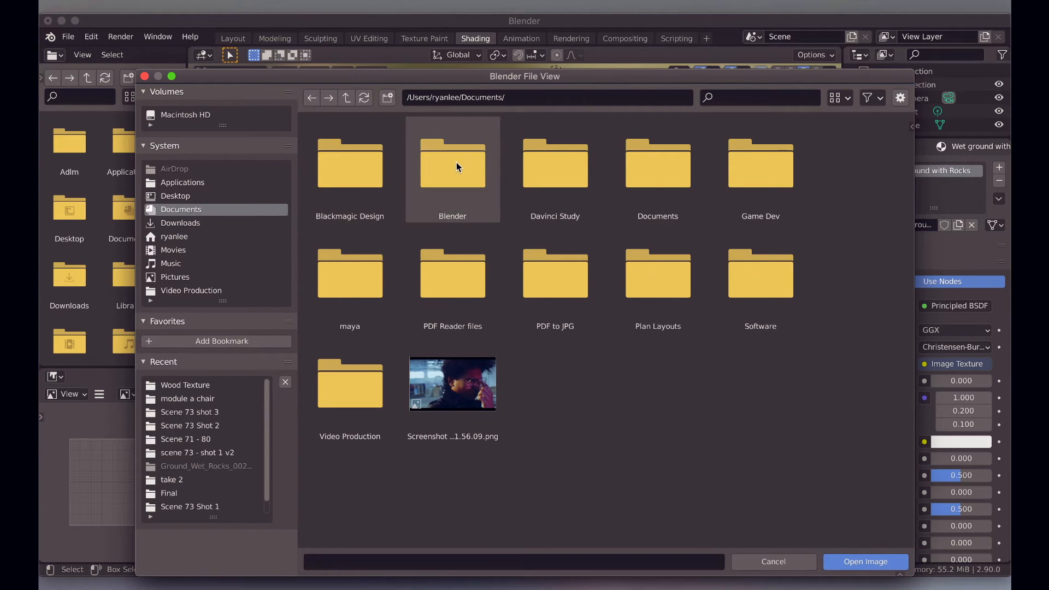
double_click(355, 385)
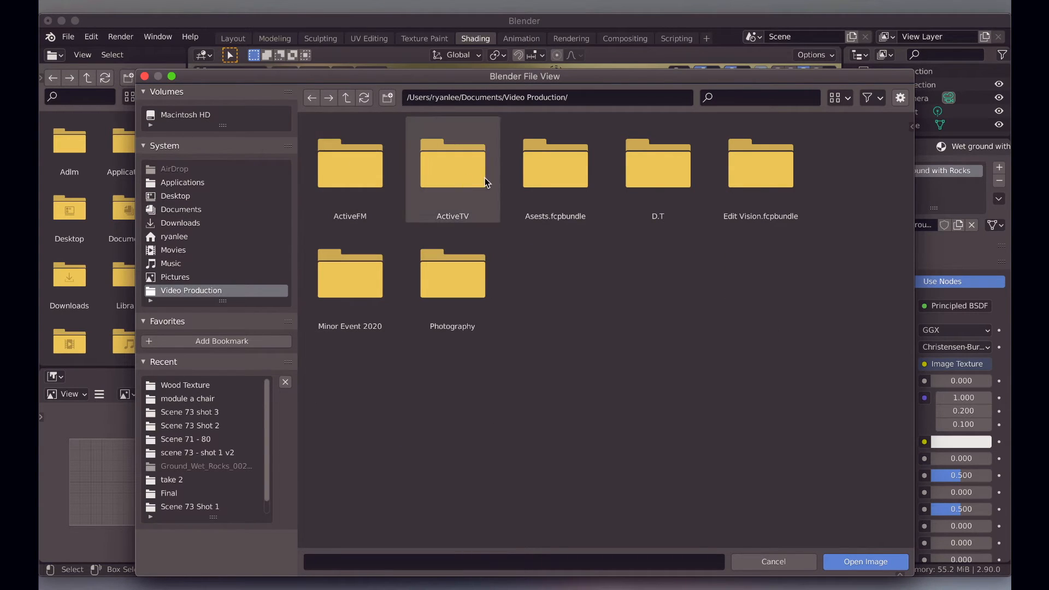
double_click(435, 166)
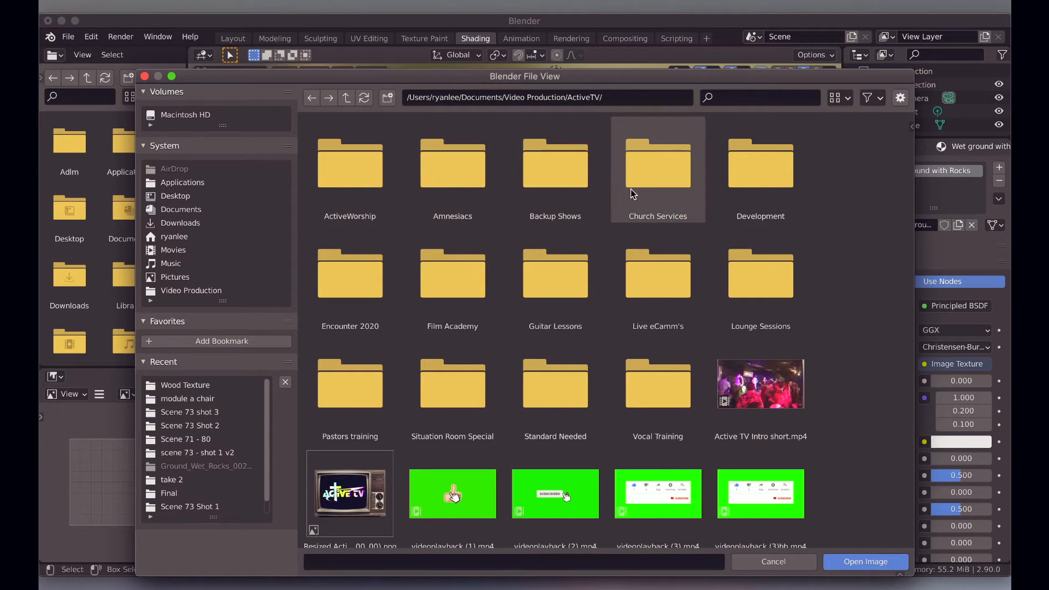
double_click(470, 273)
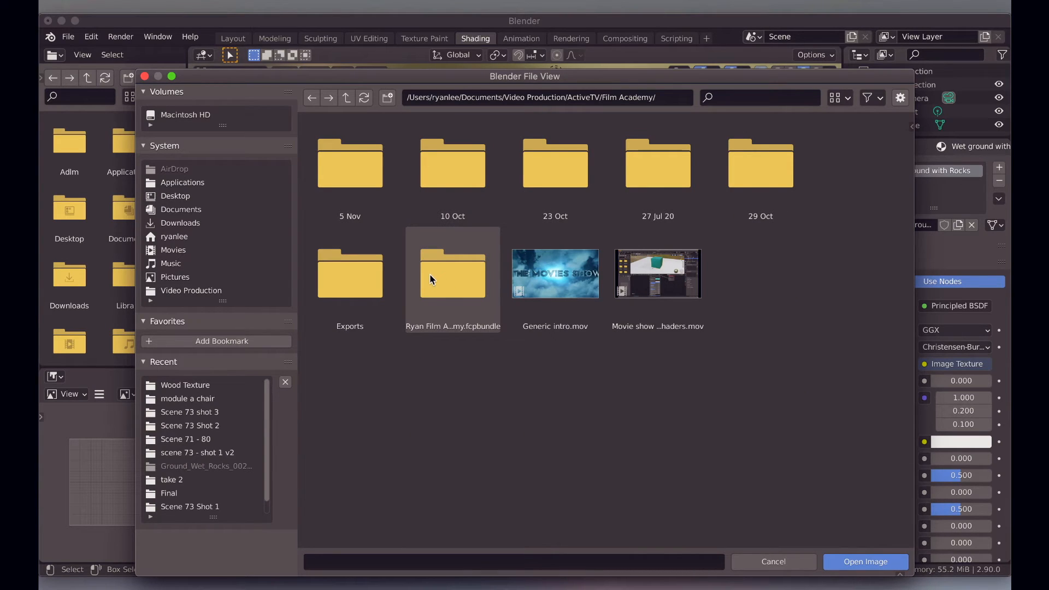
double_click(375, 168)
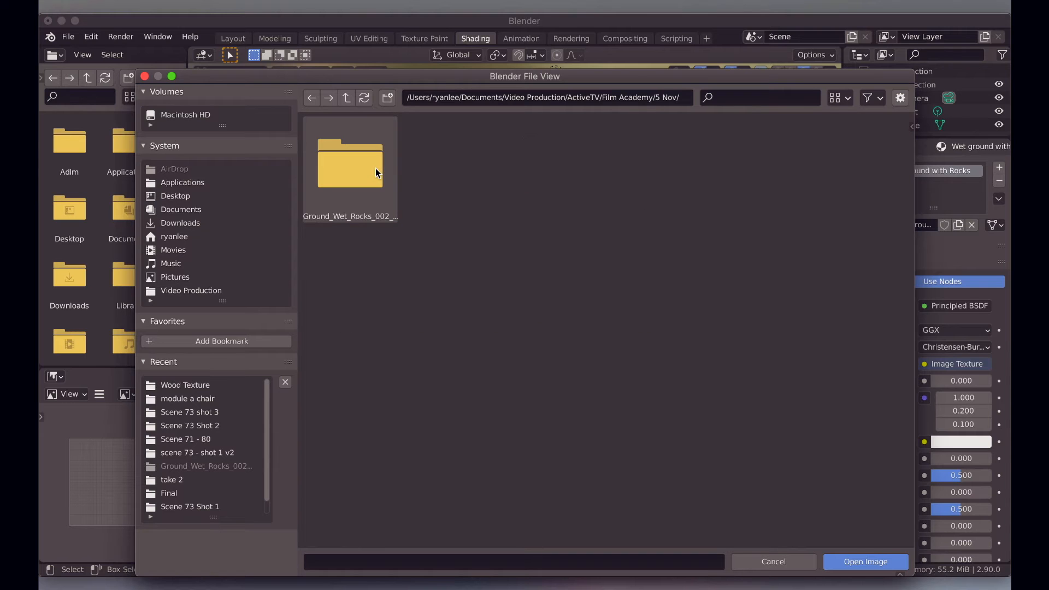
double_click(352, 164)
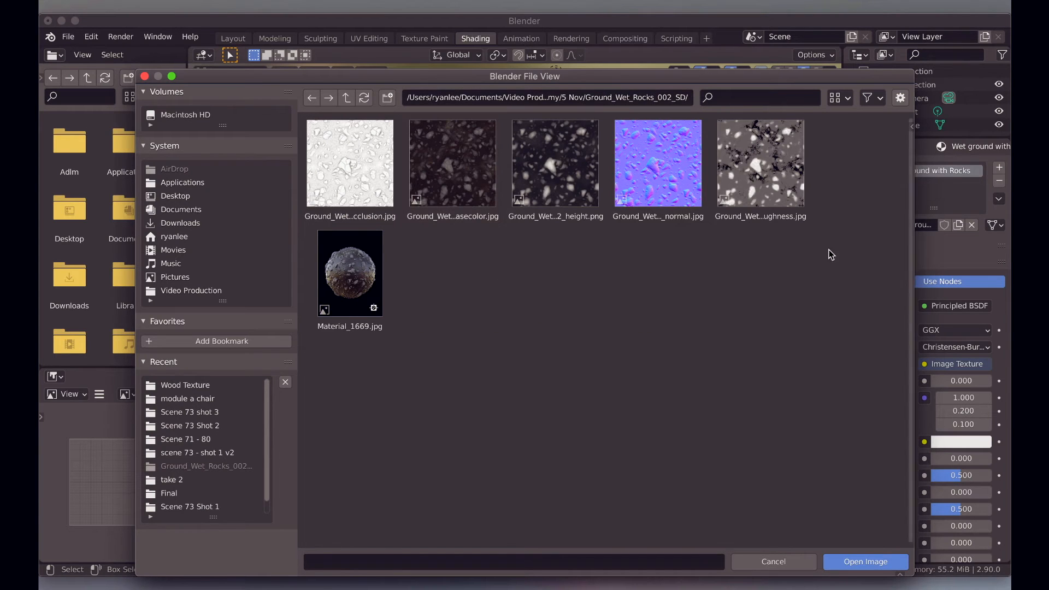
Display the texture files as a horizontal list and load Ground_Wet_Rocks_002_basecolor.jpg into the Image Texture node
left_click_drag(446, 74, 447, 41)
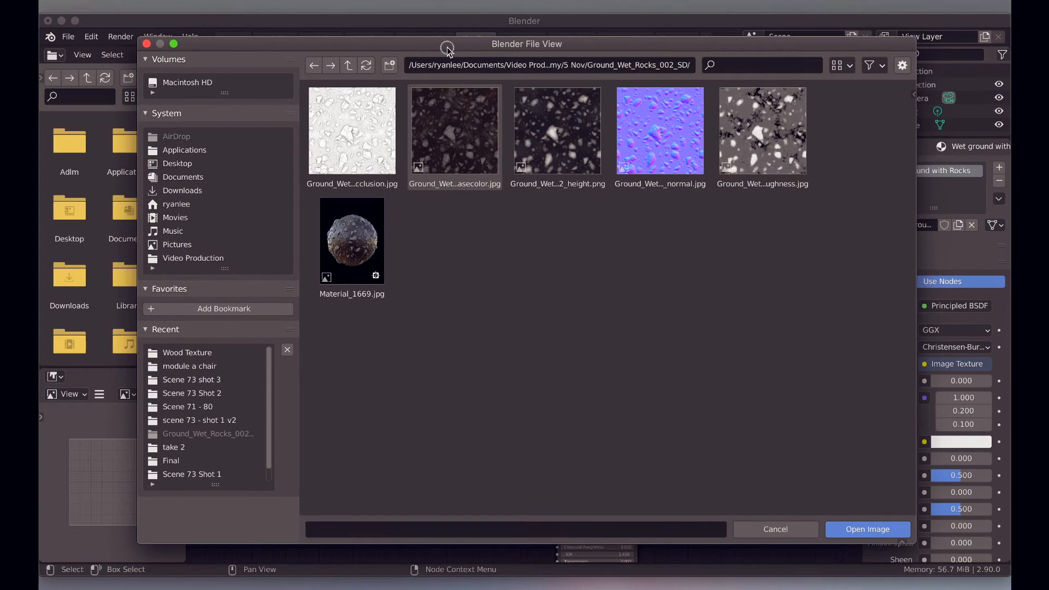
left_click(560, 134)
left_click(465, 122)
left_click(849, 69)
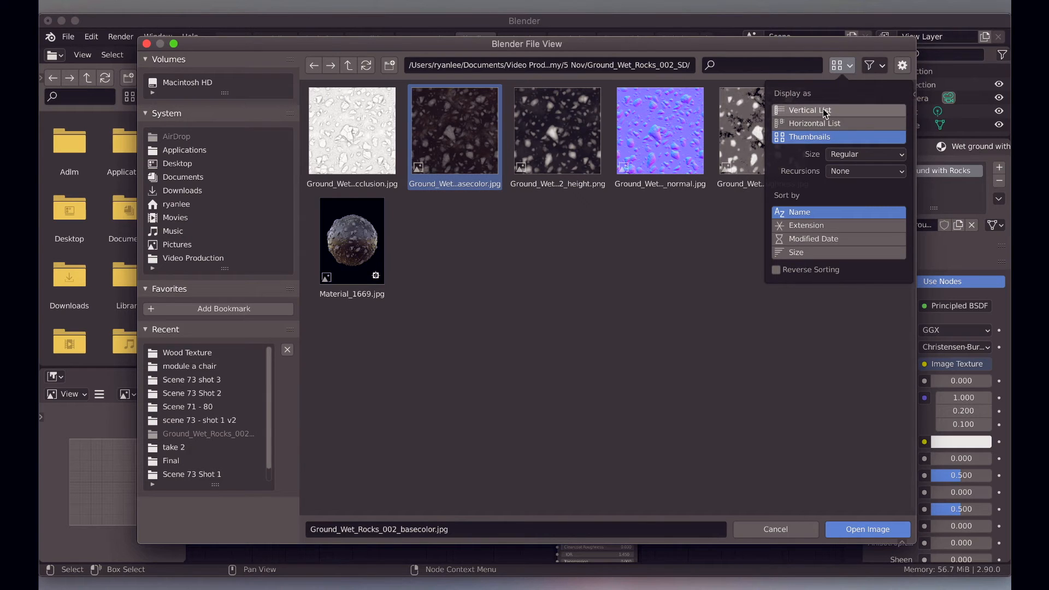
left_click(822, 127)
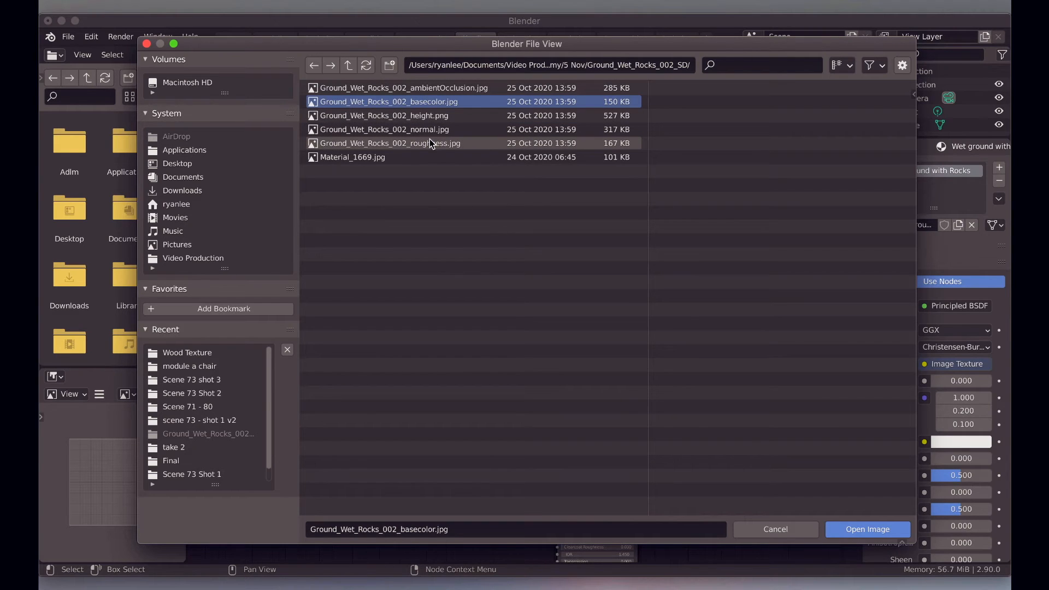
double_click(408, 103)
left_click(427, 411)
Examine the base color texture on the plane from low, high and side angles
scroll(416, 241, "down", 4)
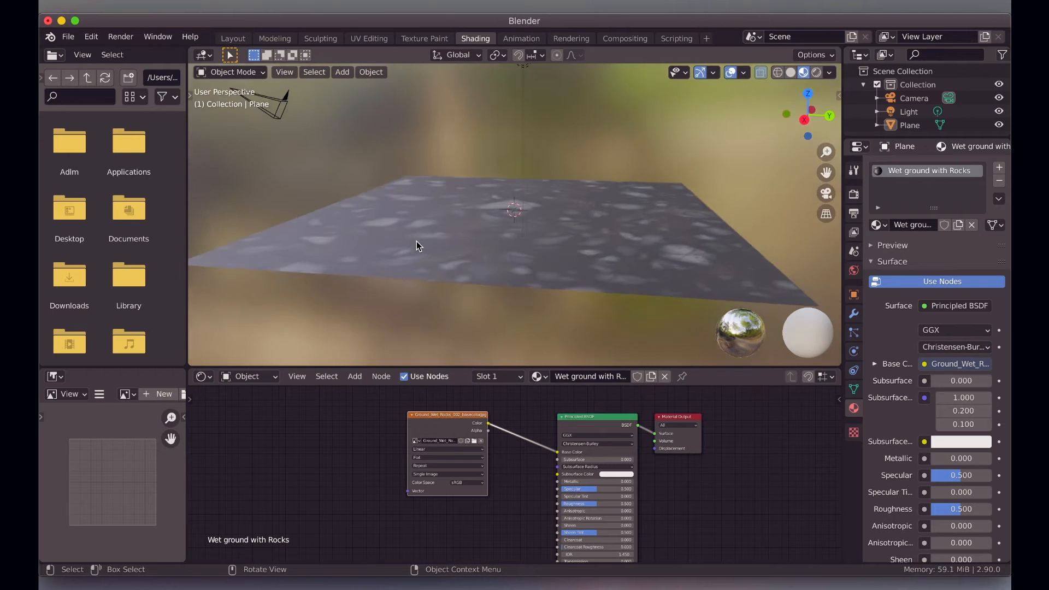
scroll(416, 241, "up", 6)
scroll(416, 241, "left", 8)
scroll(416, 241, "down", 4)
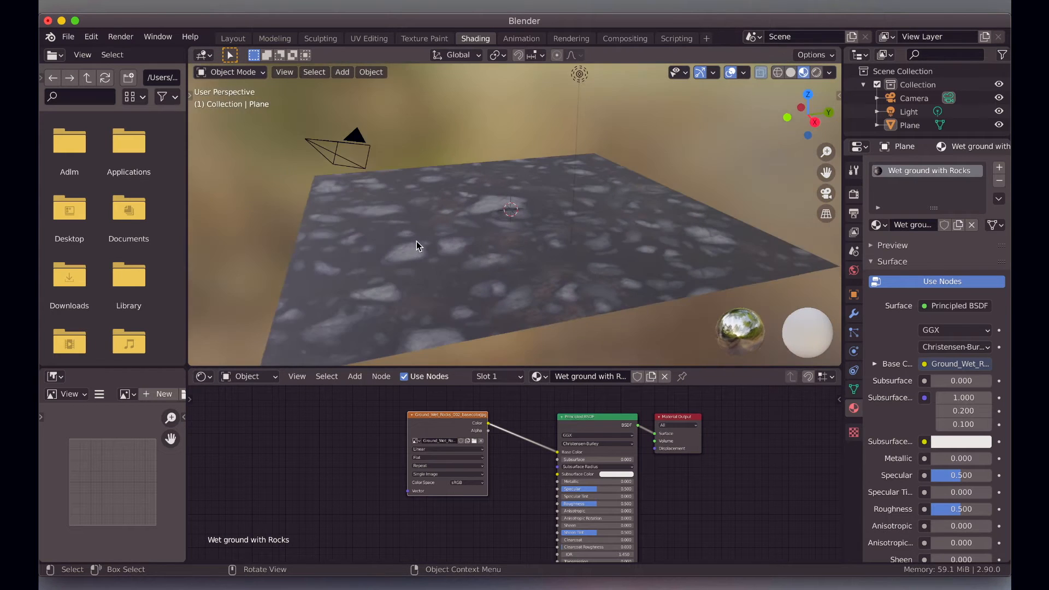
scroll(416, 241, "down", 1)
scroll(416, 241, "right", 8)
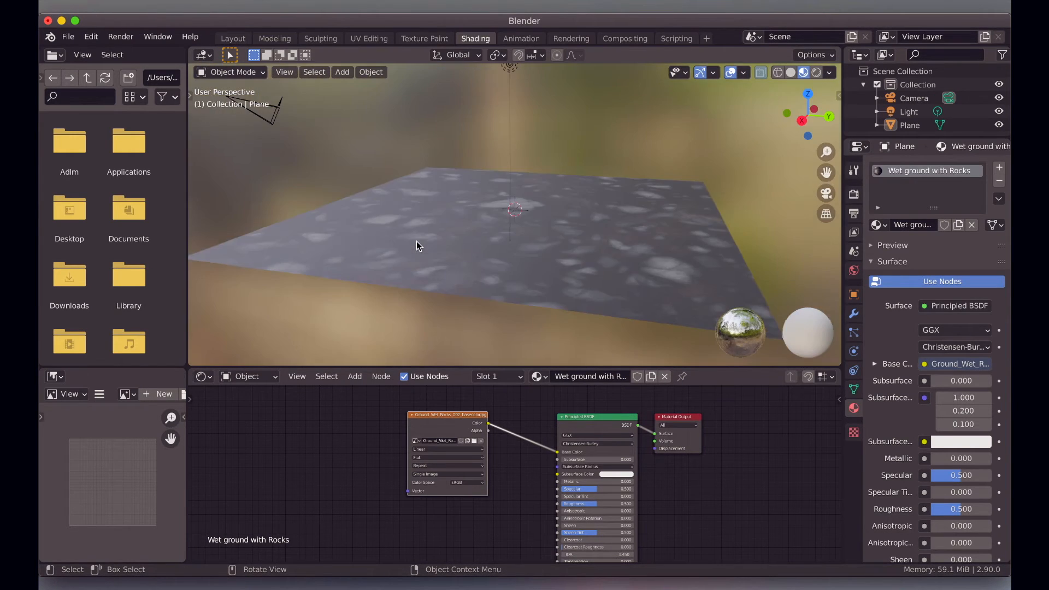
scroll(416, 241, "up", 4)
scroll(416, 241, "up", 3)
scroll(416, 241, "left", 5)
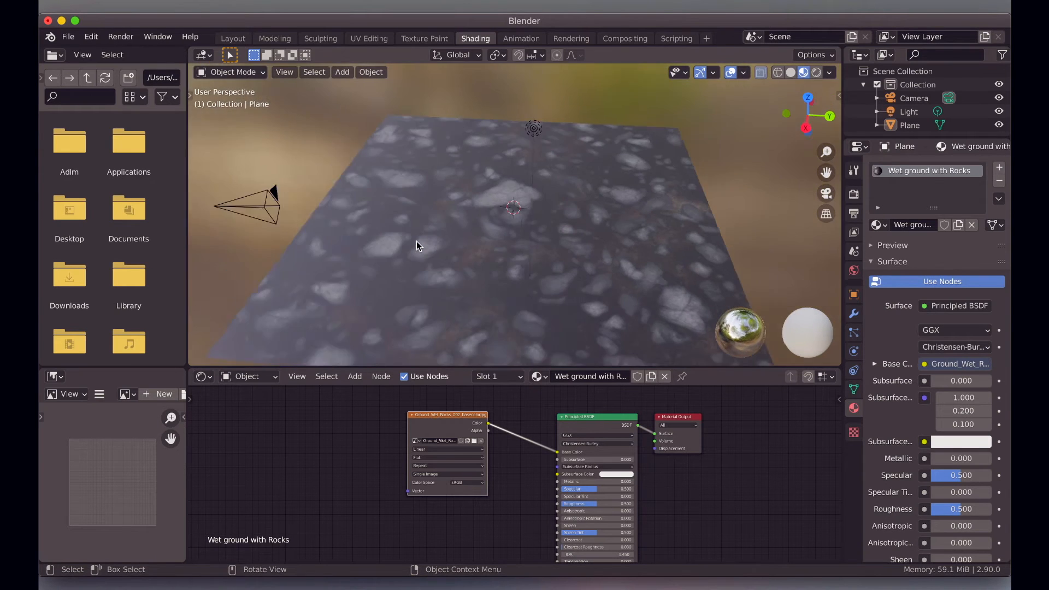
scroll(416, 241, "down", 4)
scroll(416, 240, "left", 1)
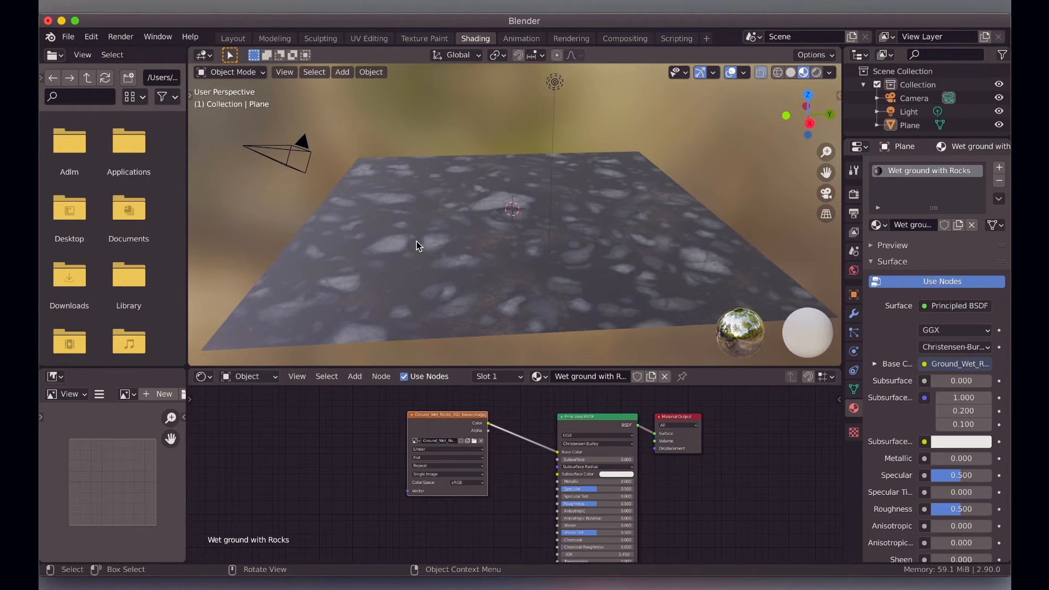
scroll(417, 241, "right", 2)
scroll(468, 496, "right", 3)
scroll(468, 496, "down", 2)
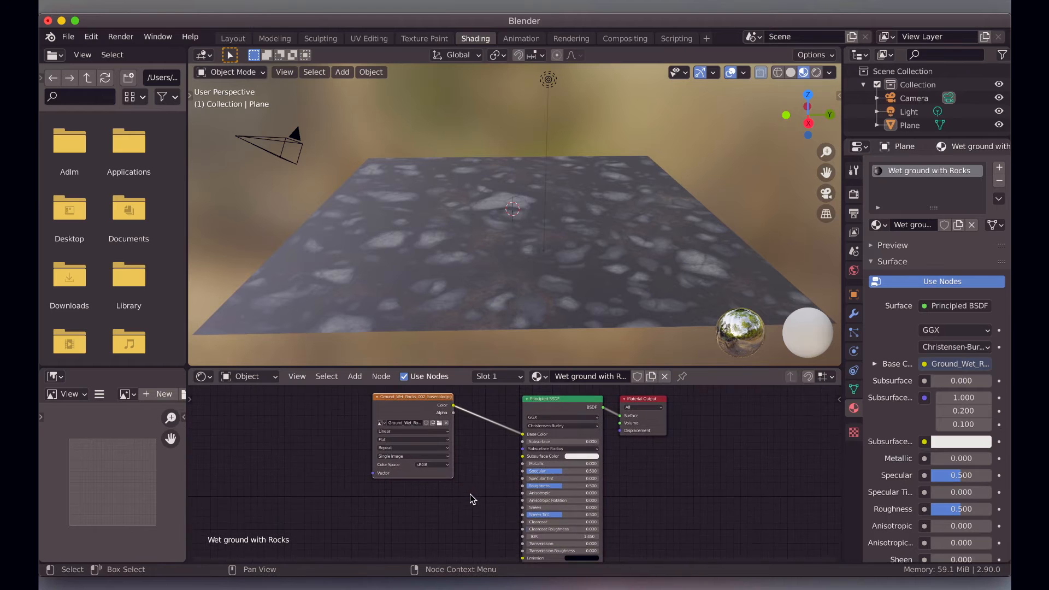
Move the base color node up, add a second Image Texture node below it, and connect its Color output to Roughness
scroll(412, 434, "up", 3)
left_click_drag(413, 434, 400, 397)
scroll(470, 513, "down", 4)
scroll(470, 513, "up", 1)
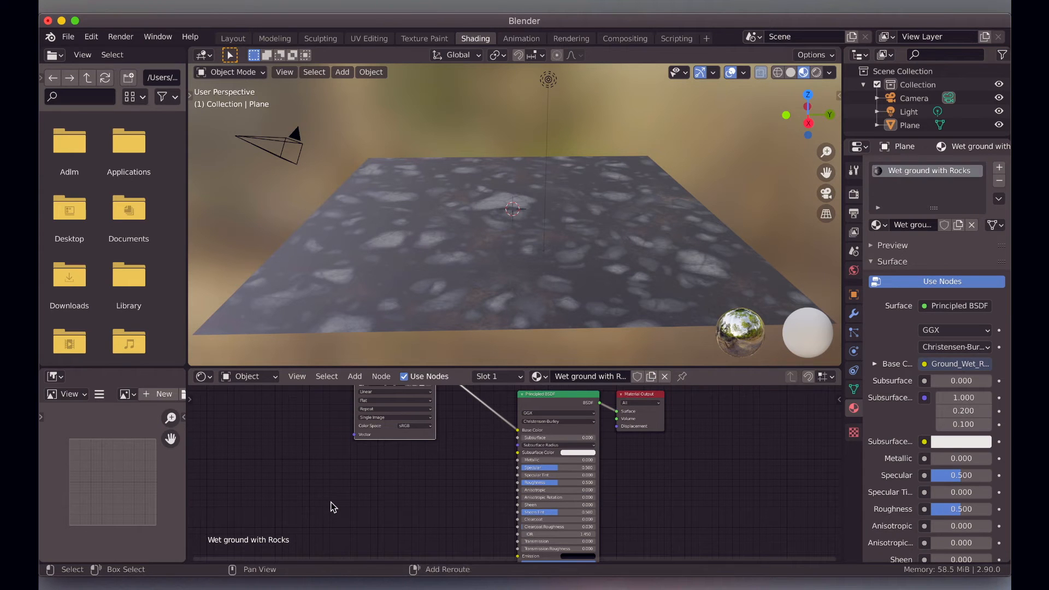
key("shift+a")
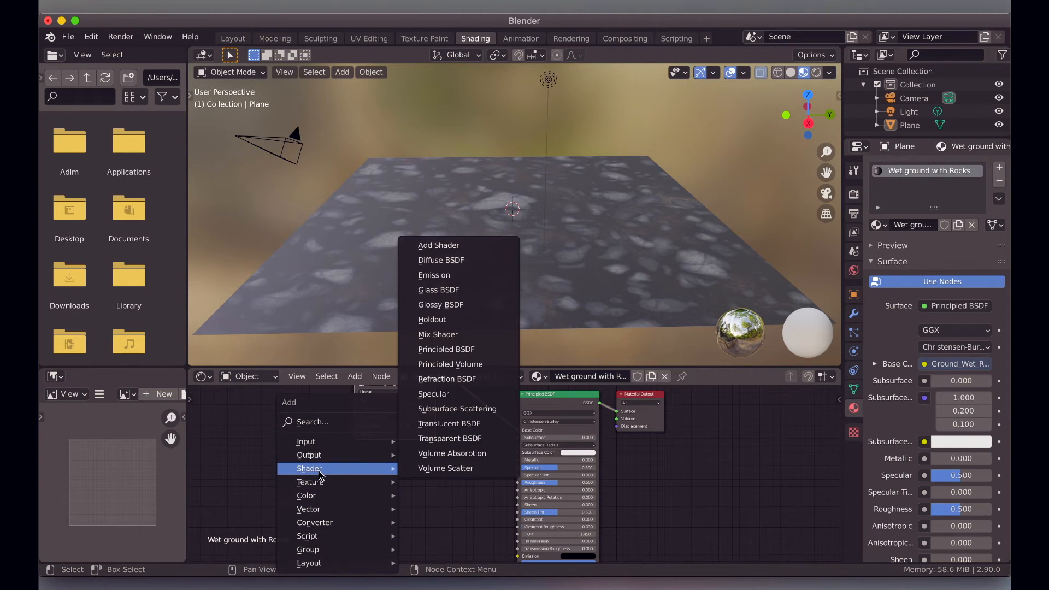
mouse_move(323, 487)
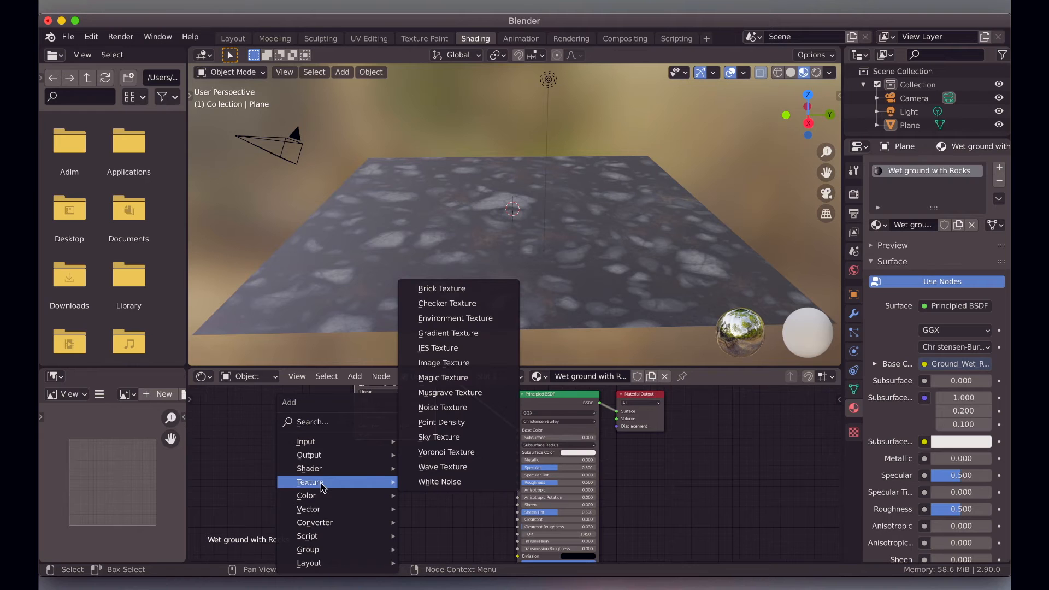
left_click(448, 362)
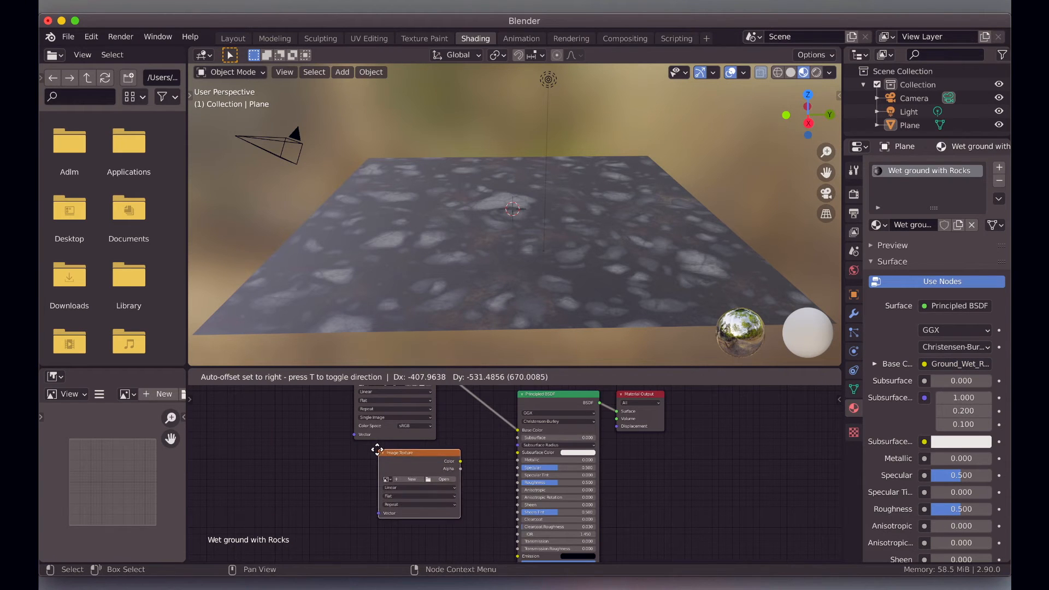
left_click(383, 444)
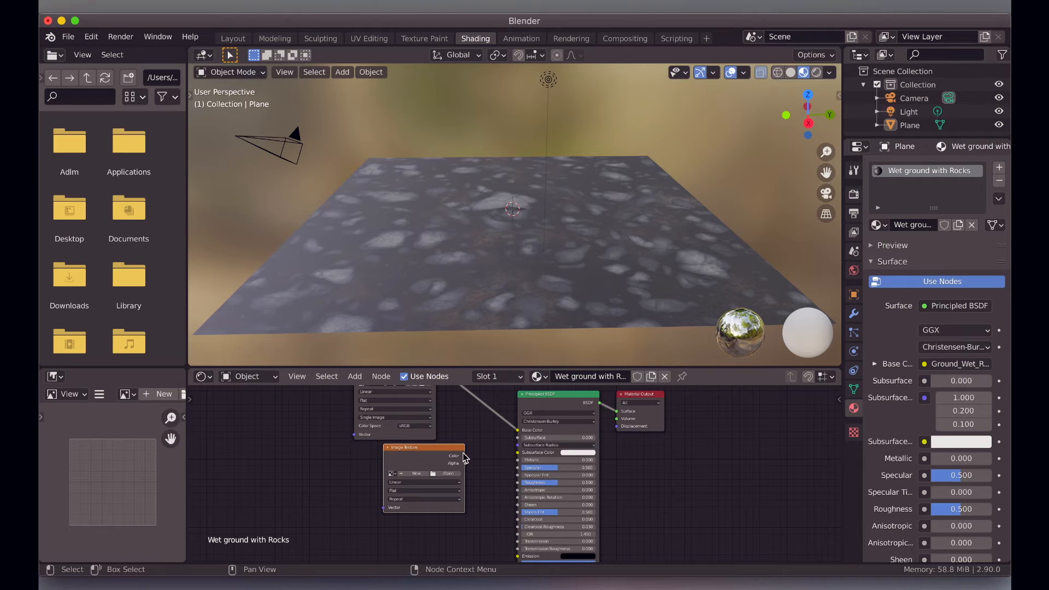
left_click_drag(466, 456, 530, 488)
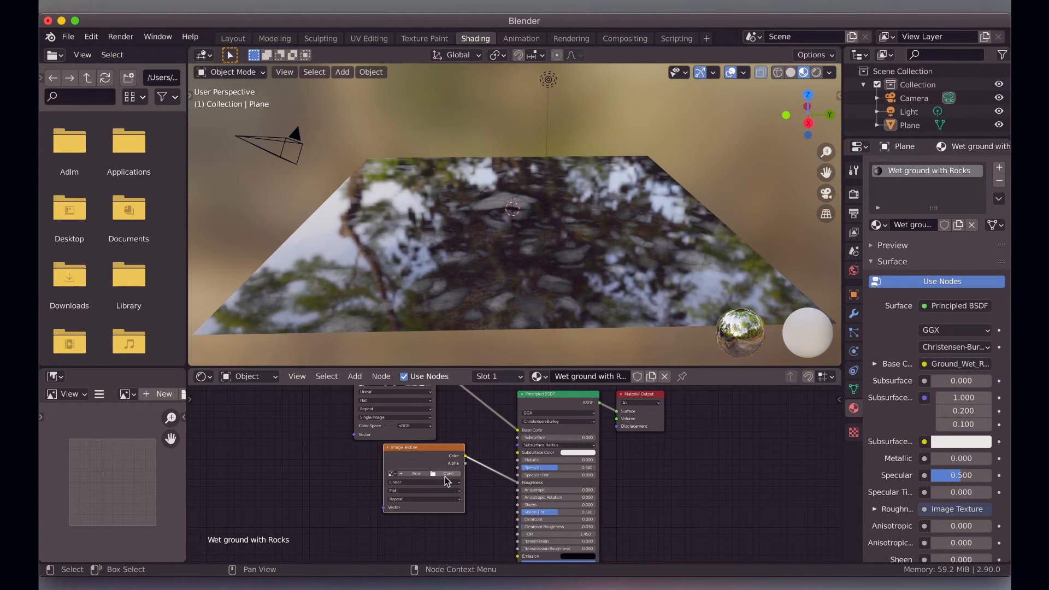
Examine the environment reflections on the plane's surface from different angles
scroll(513, 239, "right", 10)
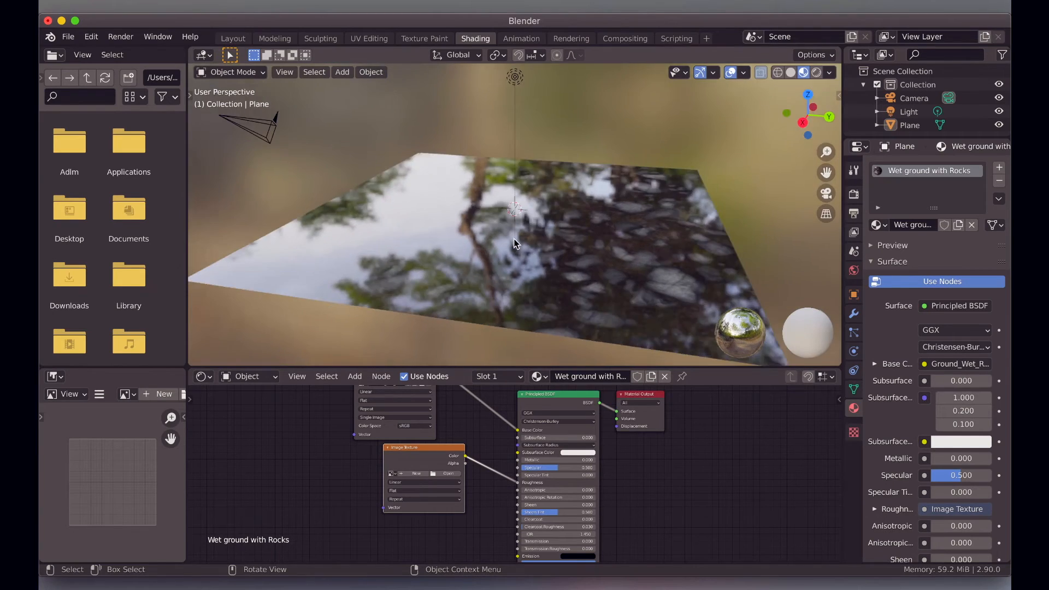
scroll(513, 238, "left", 10)
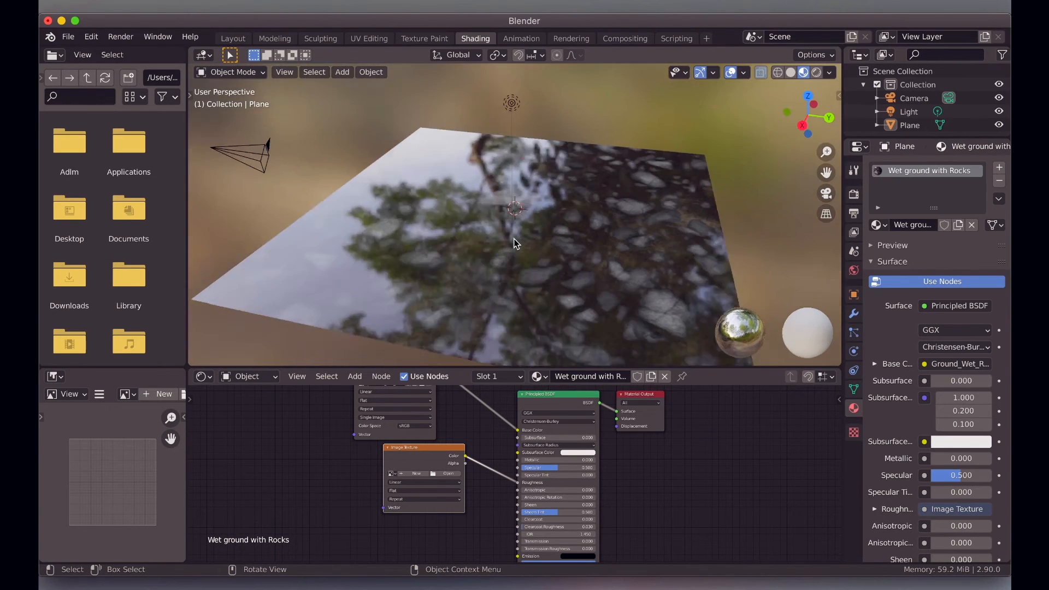
scroll(513, 238, "right", 5)
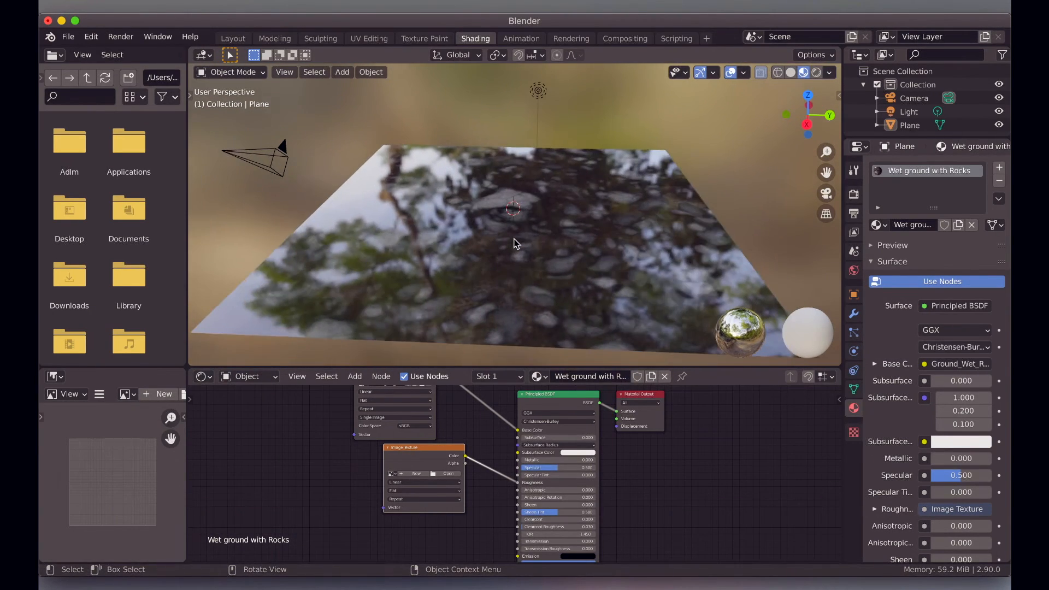
scroll(514, 239, "left", 10)
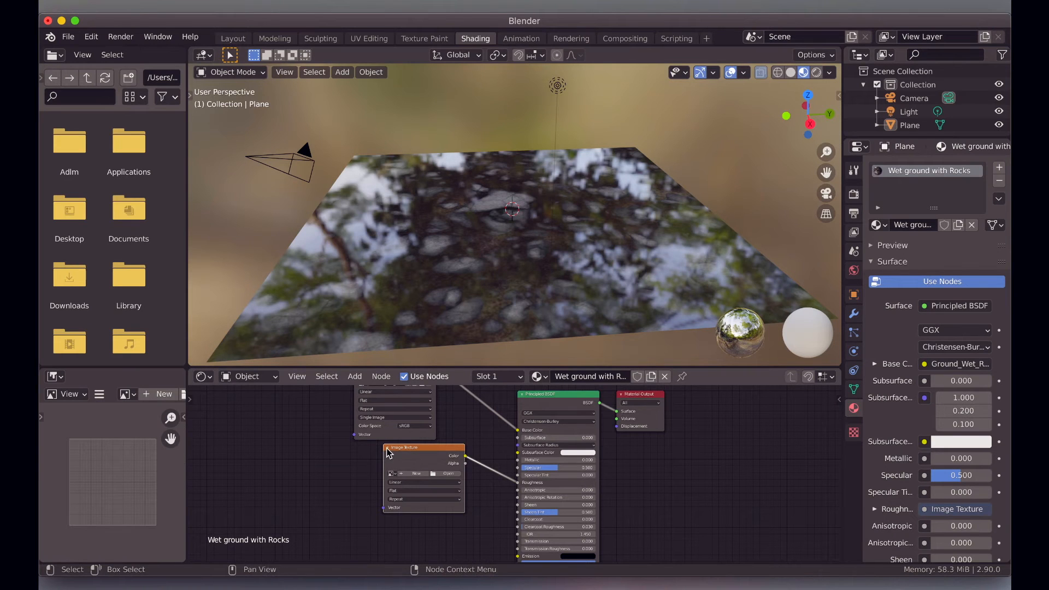
mouse_move(414, 446)
left_mouse_down()
mouse_move(401, 445)
mouse_move(415, 451)
left_mouse_up()
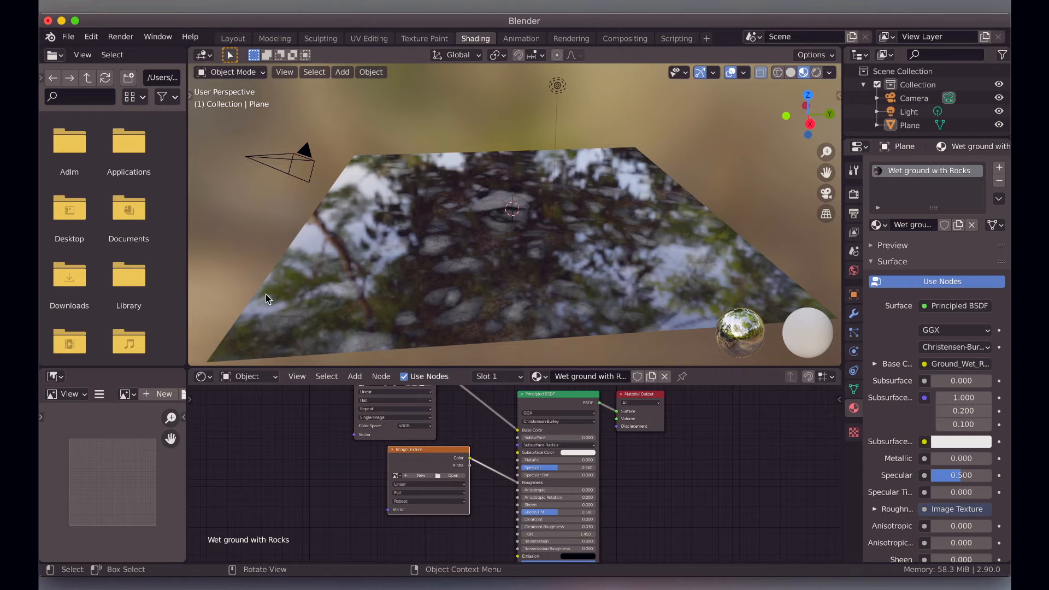
scroll(385, 257, "right", 10)
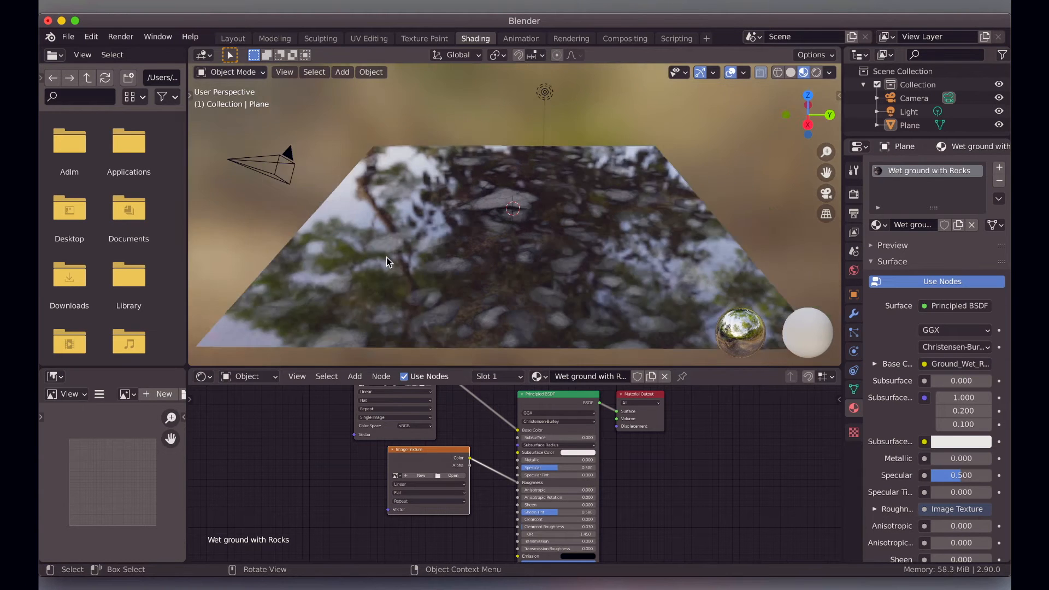
scroll(386, 257, "right", 10)
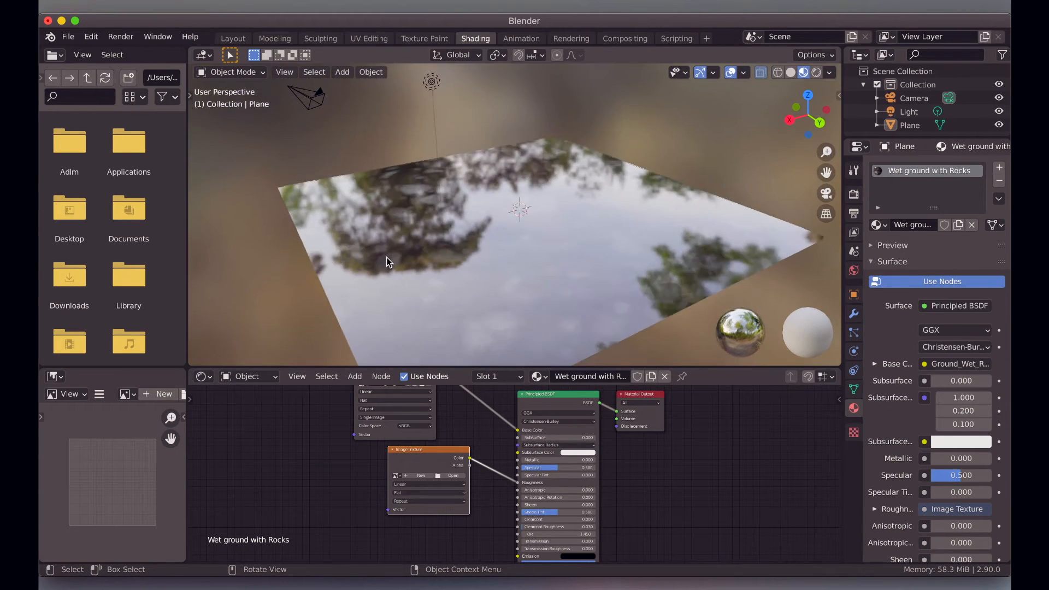
scroll(385, 262, "right", 10)
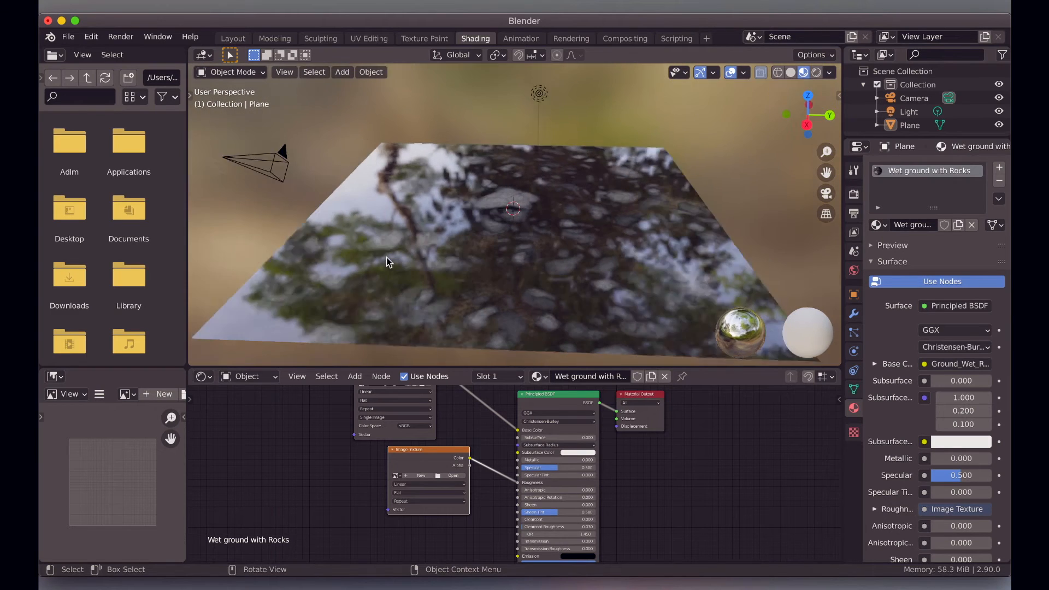
scroll(386, 262, "right", 10)
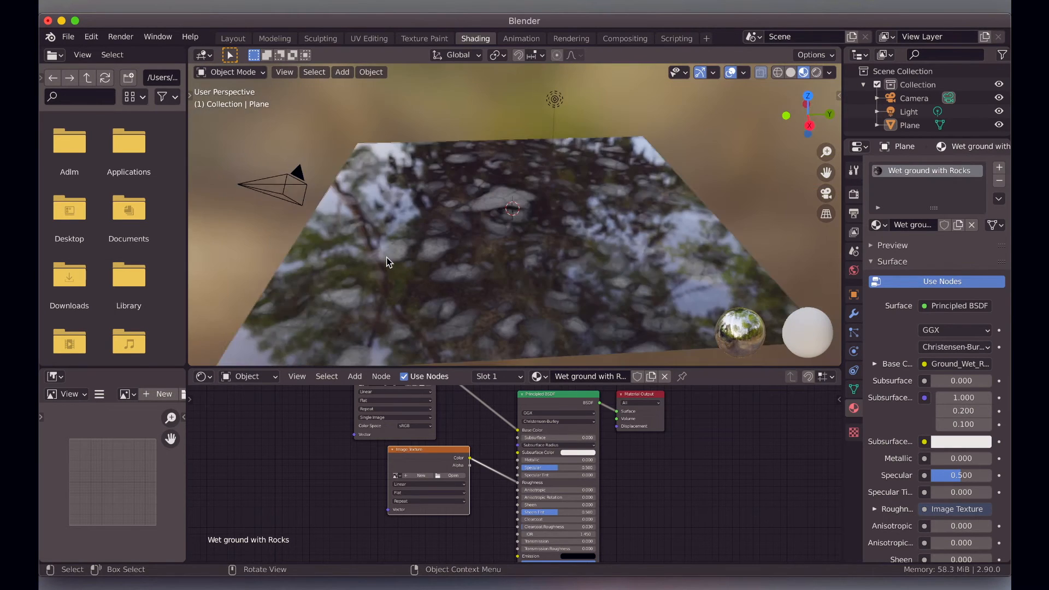
scroll(386, 258, "right", 5)
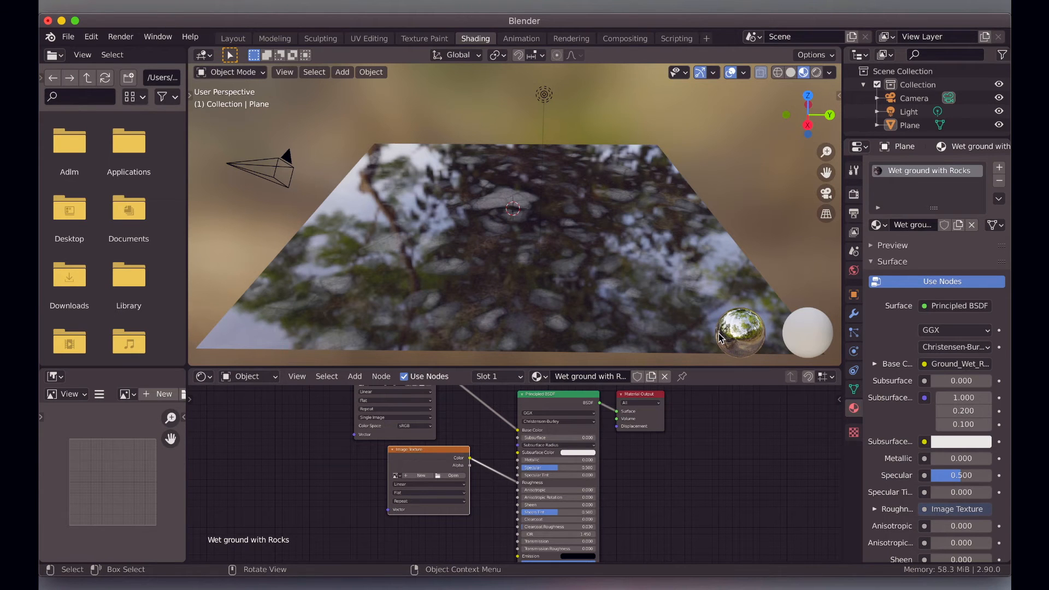
Check the environment lighting options in the viewport shading settings
left_click(829, 73)
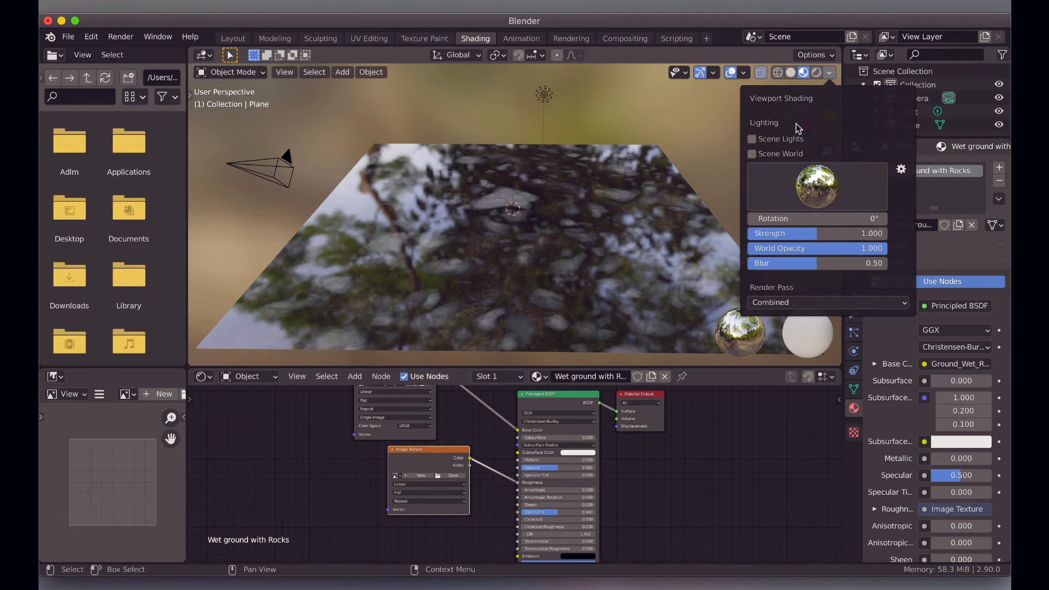
left_click(831, 72)
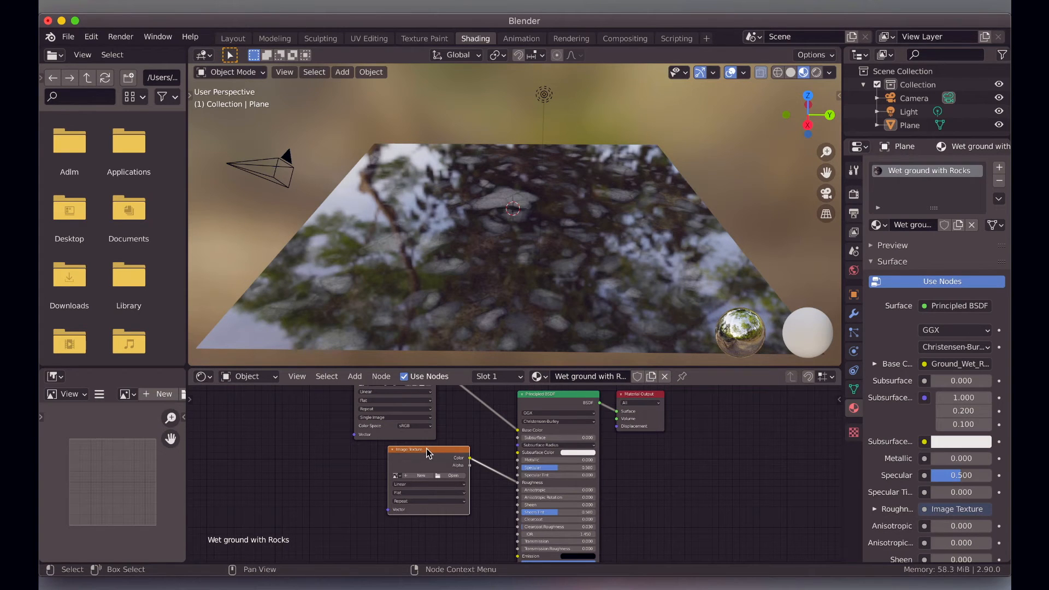
Load Ground_Wet_Rocks_002_roughness.jpg into the Image Texture node connected to Roughness
left_click_drag(427, 452, 432, 454)
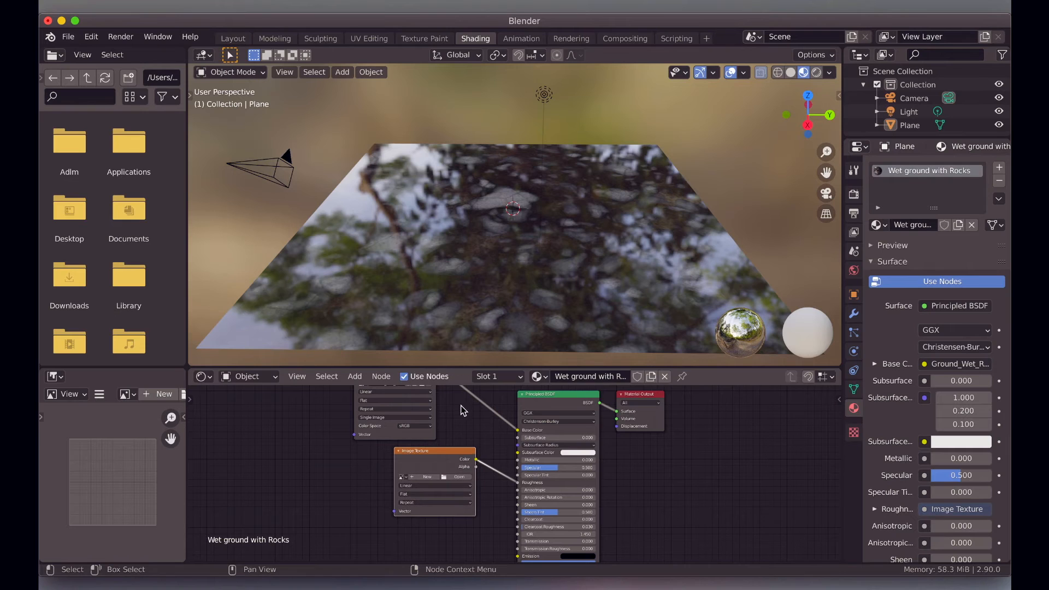
left_click(456, 478)
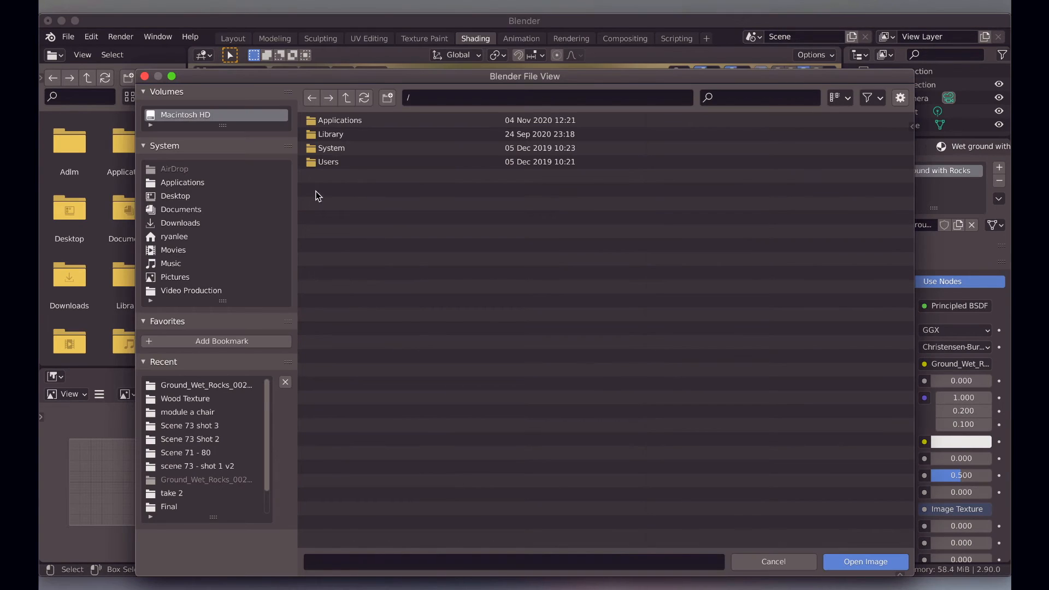
left_click(182, 384)
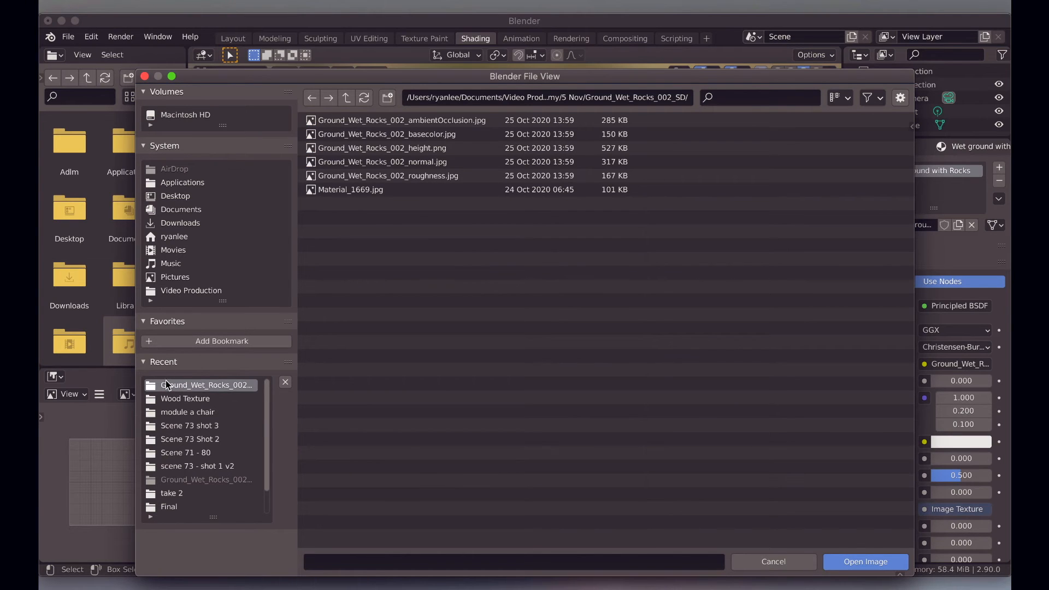
left_click(402, 175)
double_click(403, 176)
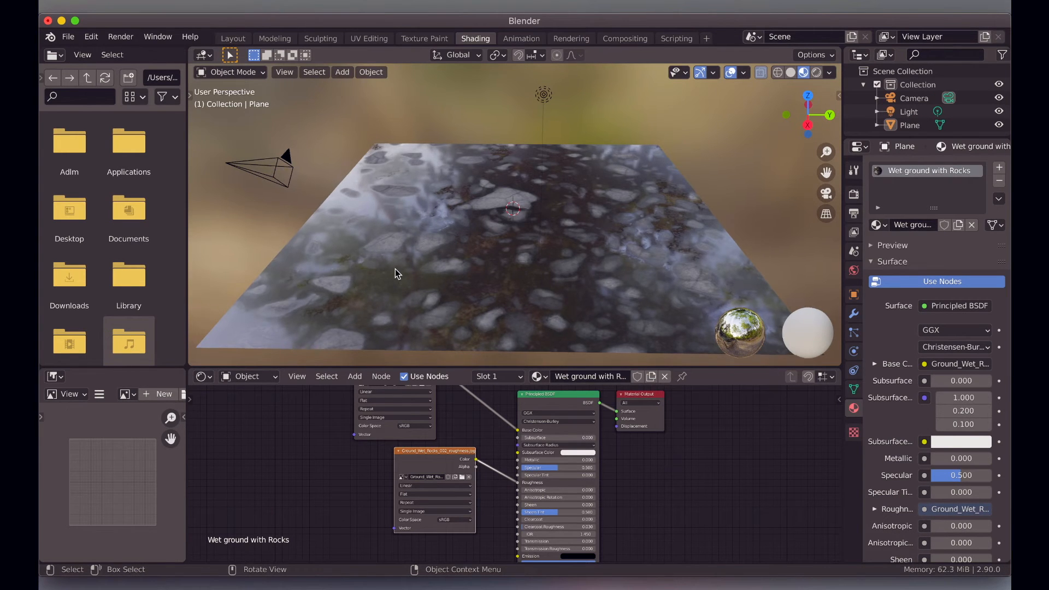
Examine how the roughness map affects the reflections on the rocks and wet ground from low, high and side angles
scroll(395, 269, "down", 5)
scroll(395, 269, "left", 5)
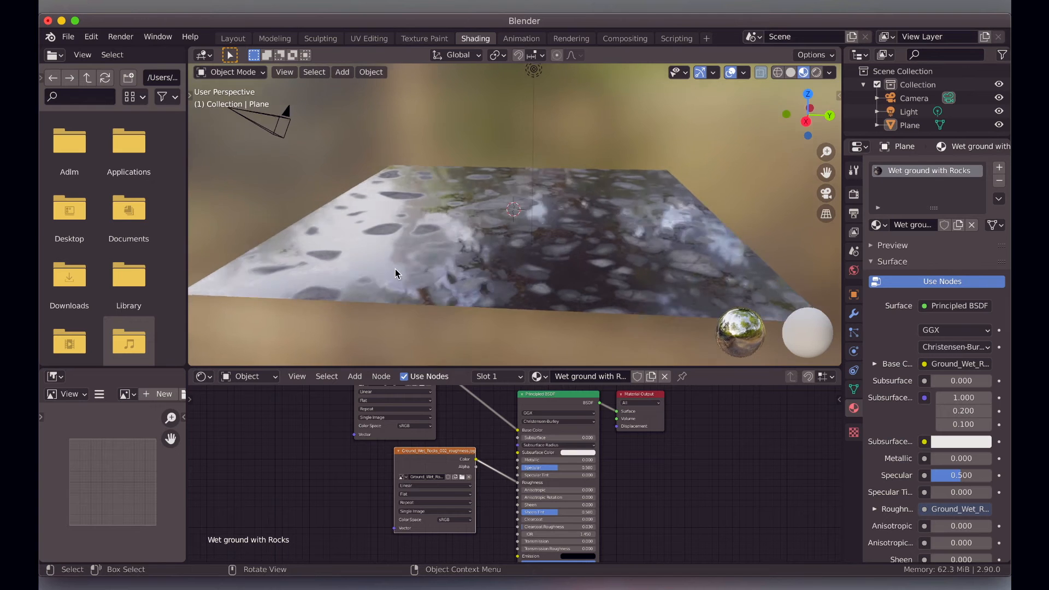
scroll(395, 269, "left", 5)
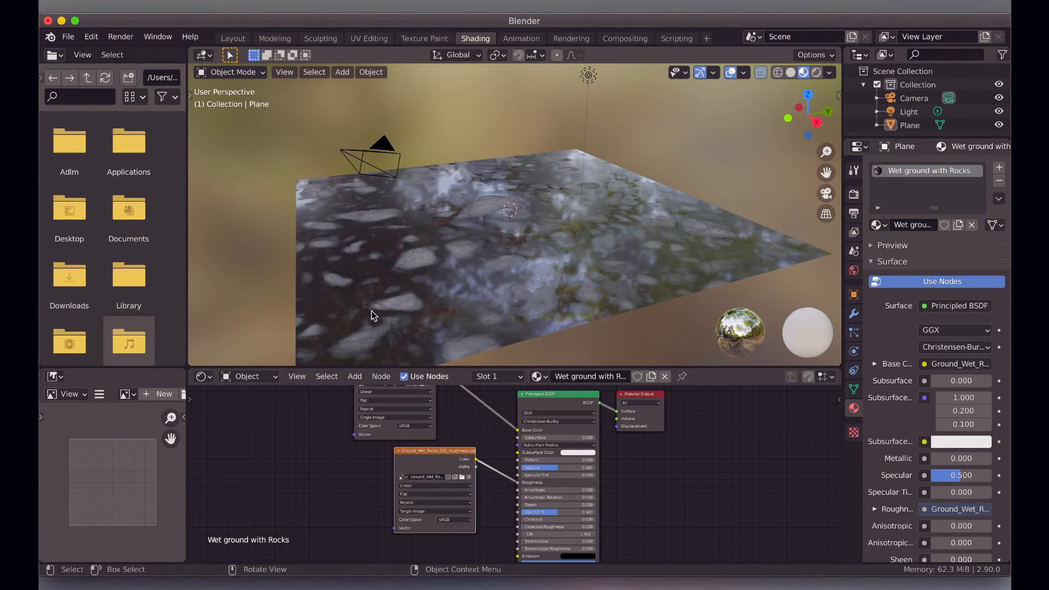
scroll(482, 279, "left", 10)
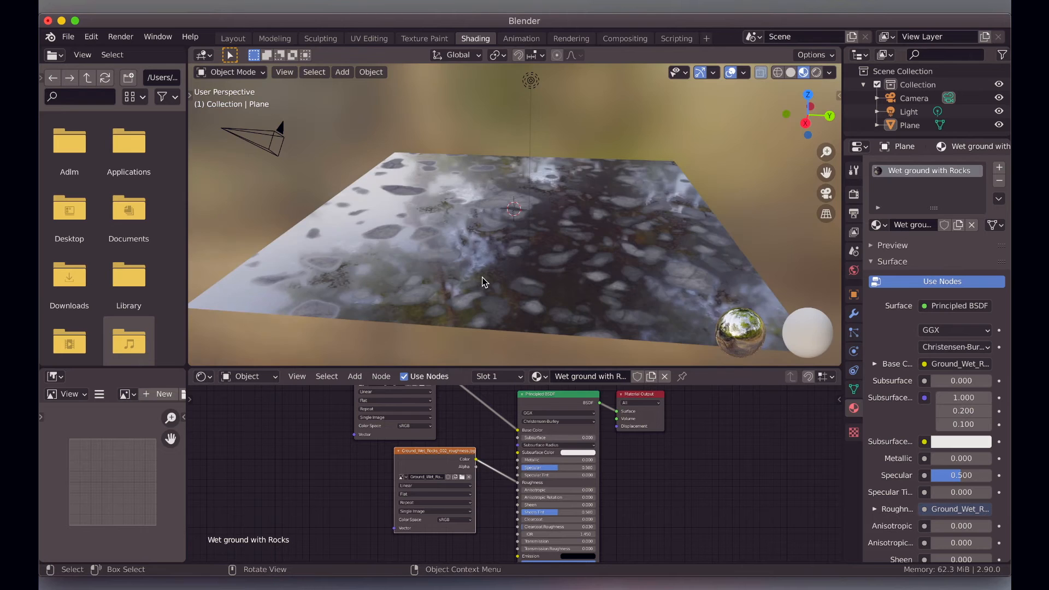
scroll(482, 277, "down", 8)
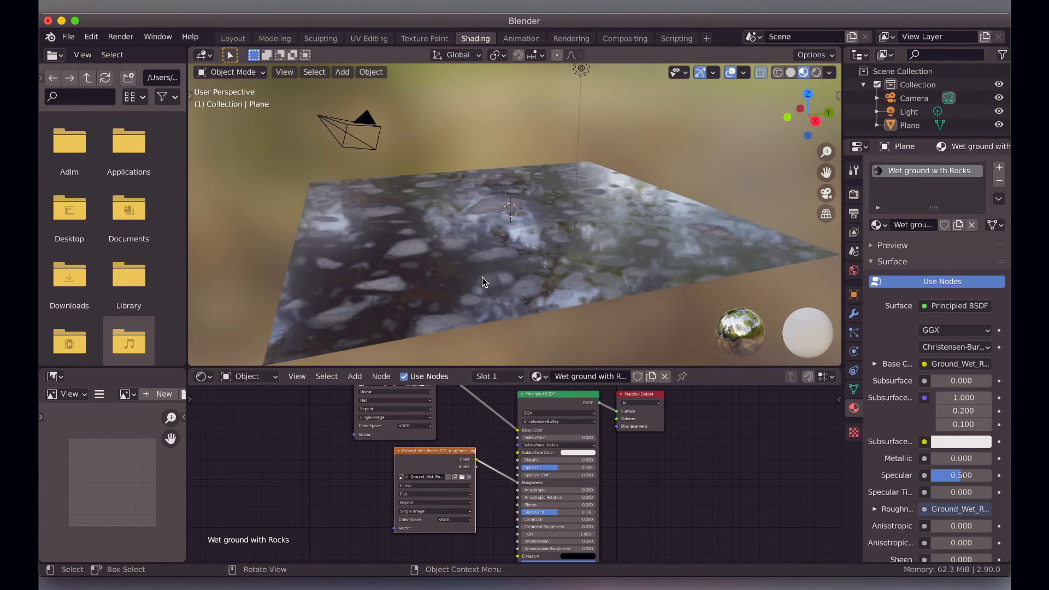
scroll(454, 291, "up", 10)
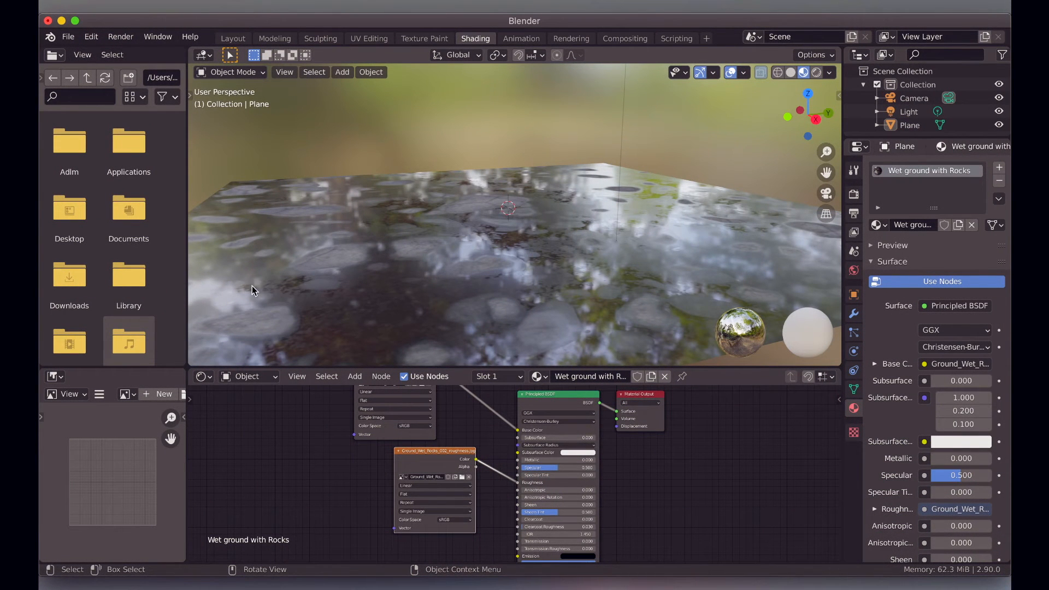
scroll(296, 336, "left", 5)
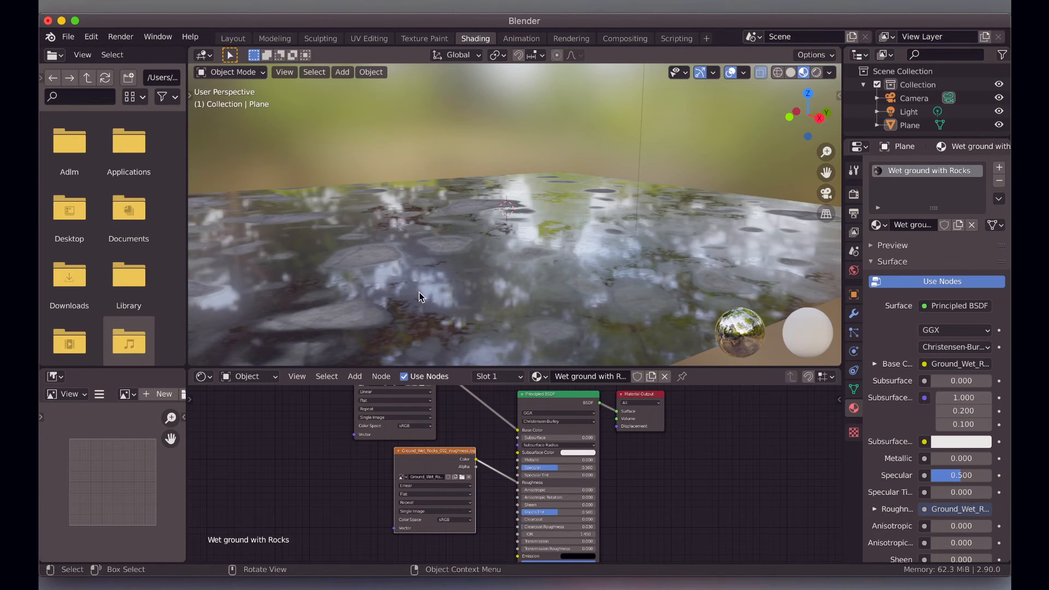
scroll(419, 295, "up", 10)
scroll(419, 295, "right", 3)
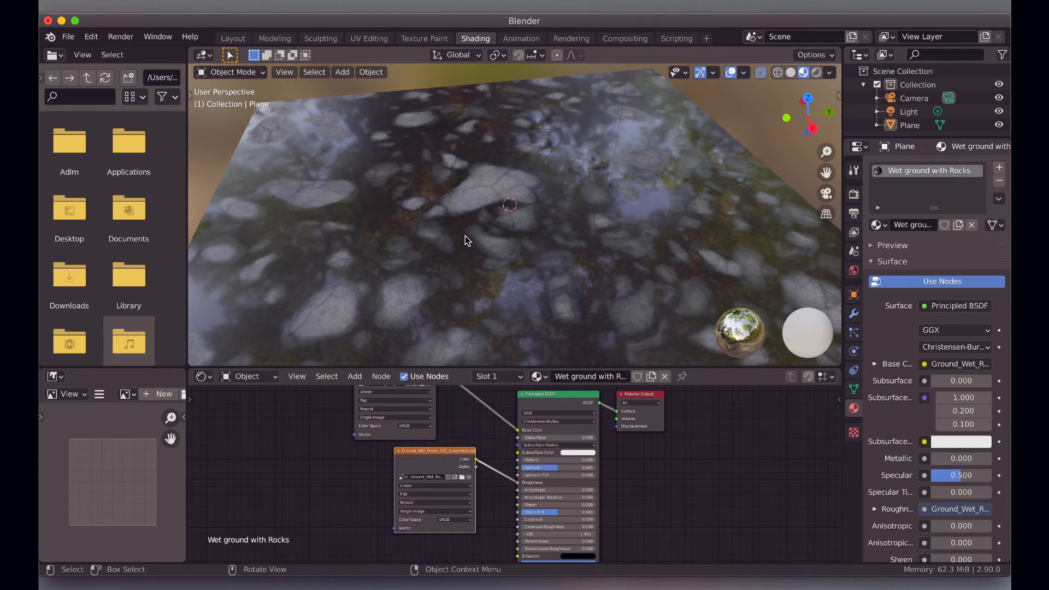
scroll(464, 235, "down", 1, "ctrl")
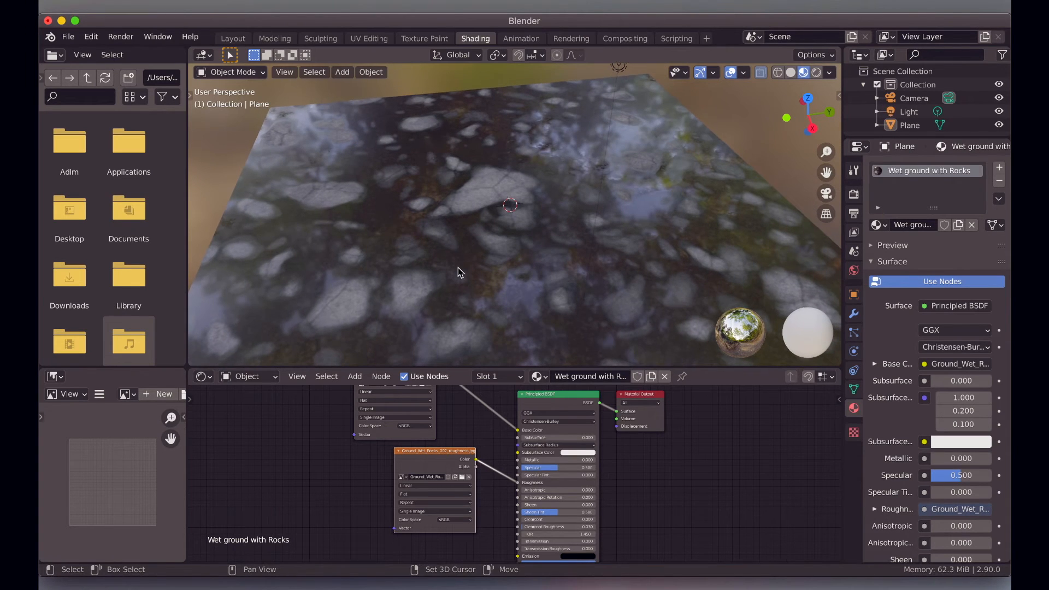
scroll(457, 272, "left", 5)
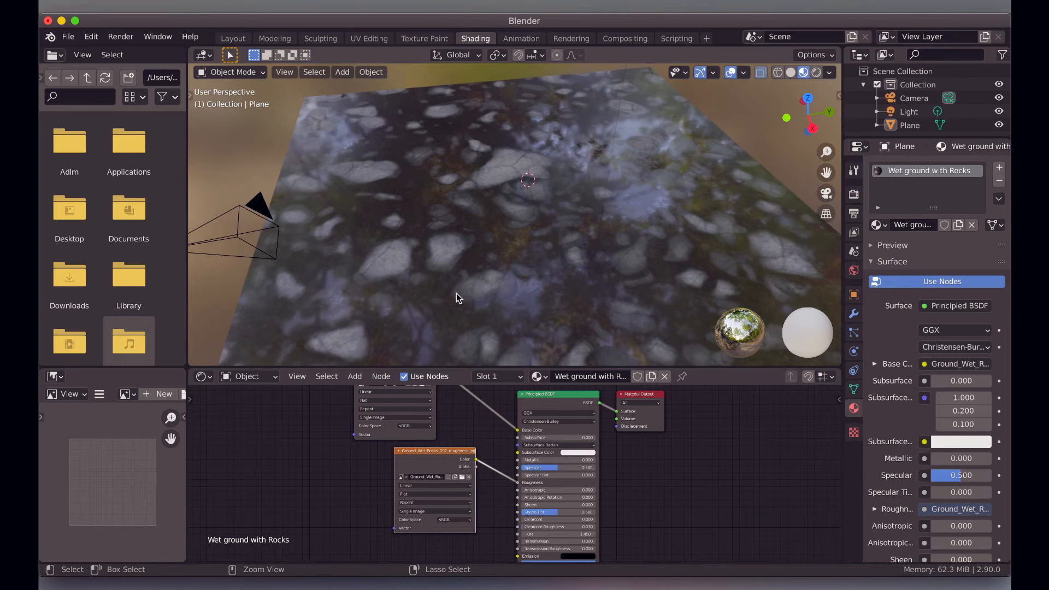
scroll(456, 293, "down", 5)
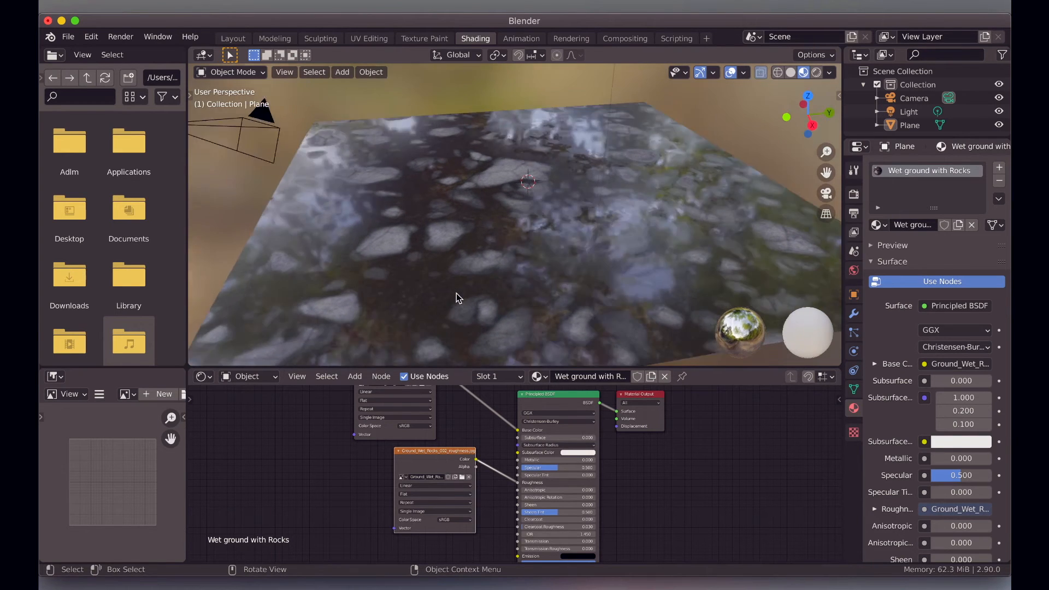
scroll(456, 293, "down", 5)
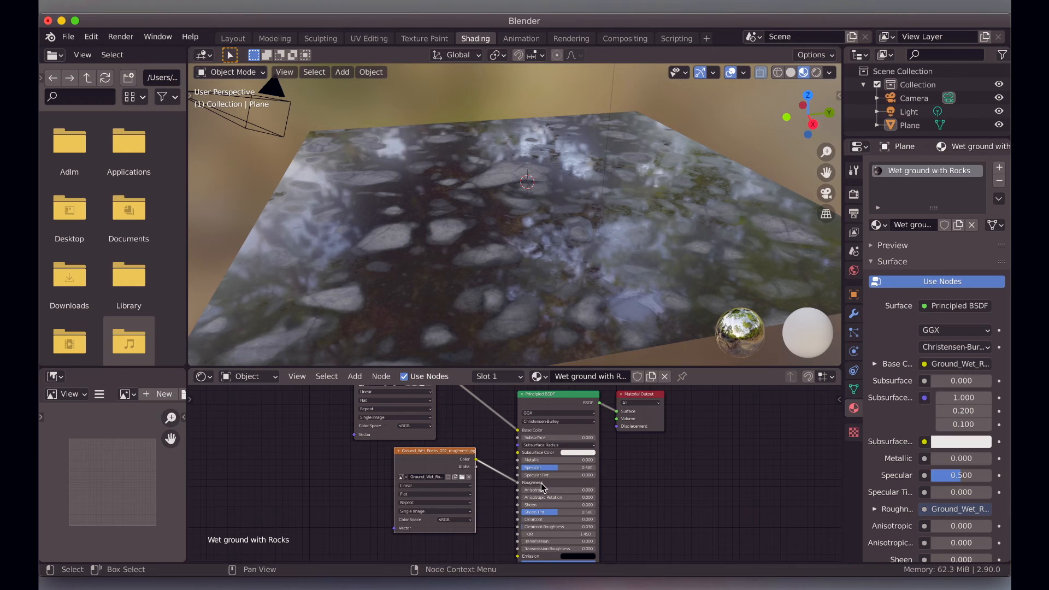
Select the Principled BSDF node and review its remaining inputs down to Normal and Tangent
left_click_drag(544, 396, 545, 397)
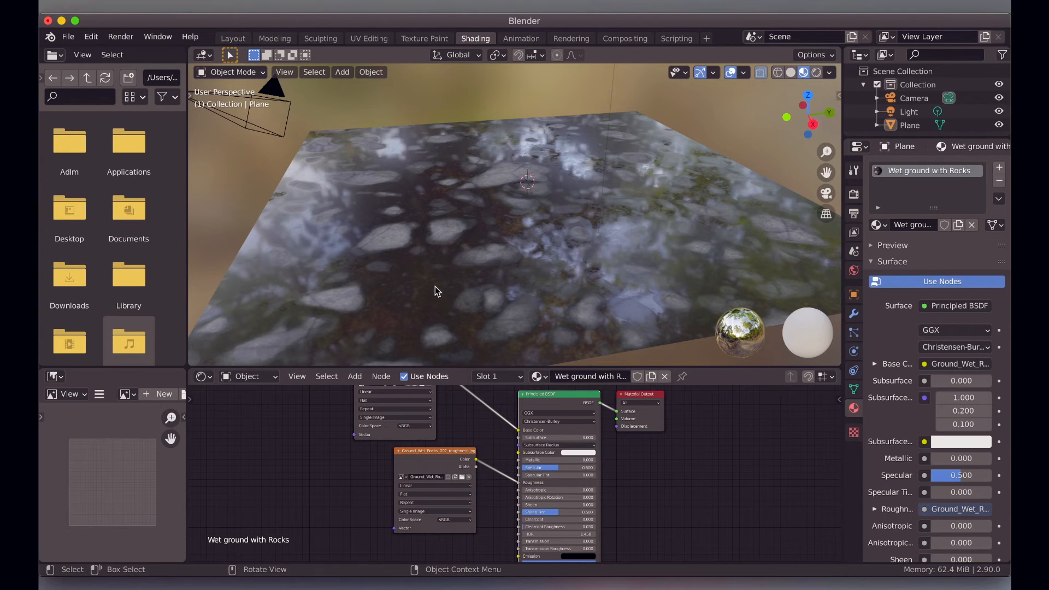
scroll(420, 286, "right", 5)
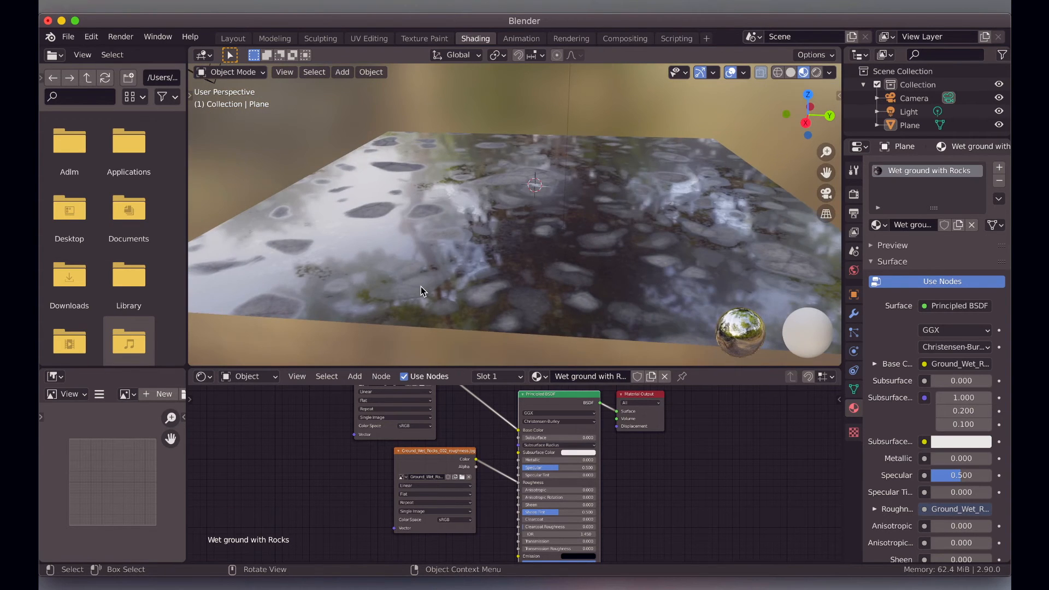
scroll(420, 287, "right", 3)
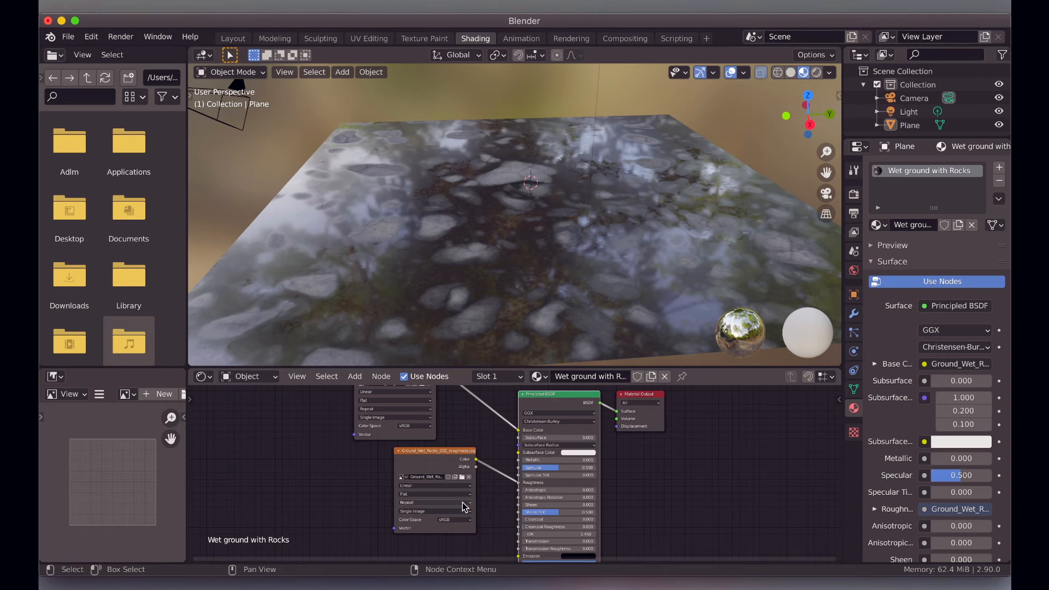
scroll(462, 502, "down", 3)
scroll(462, 502, "up", 5, "ctrl")
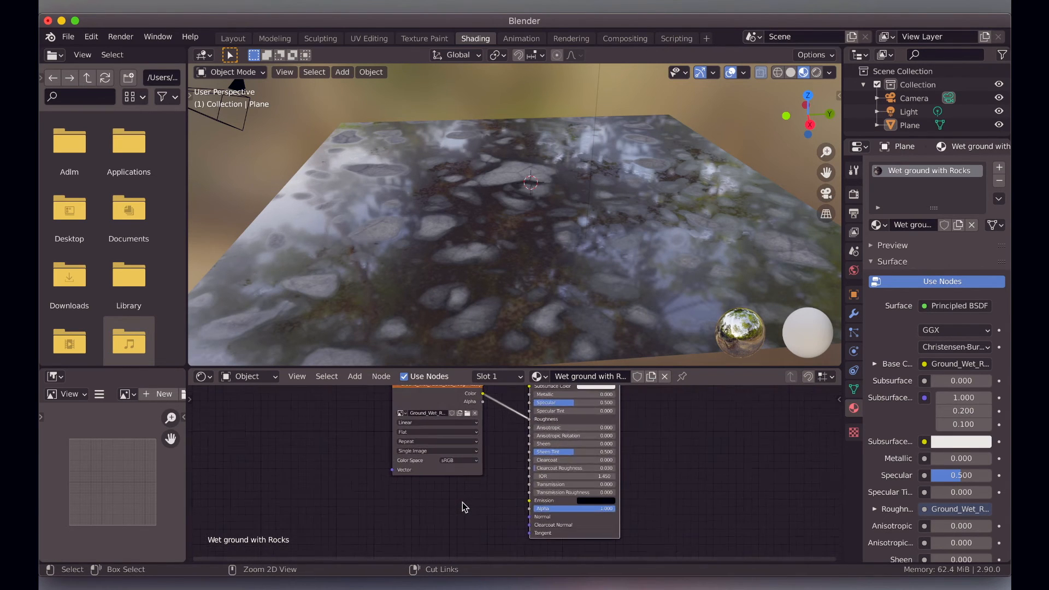
scroll(462, 510, "up", 3, "ctrl")
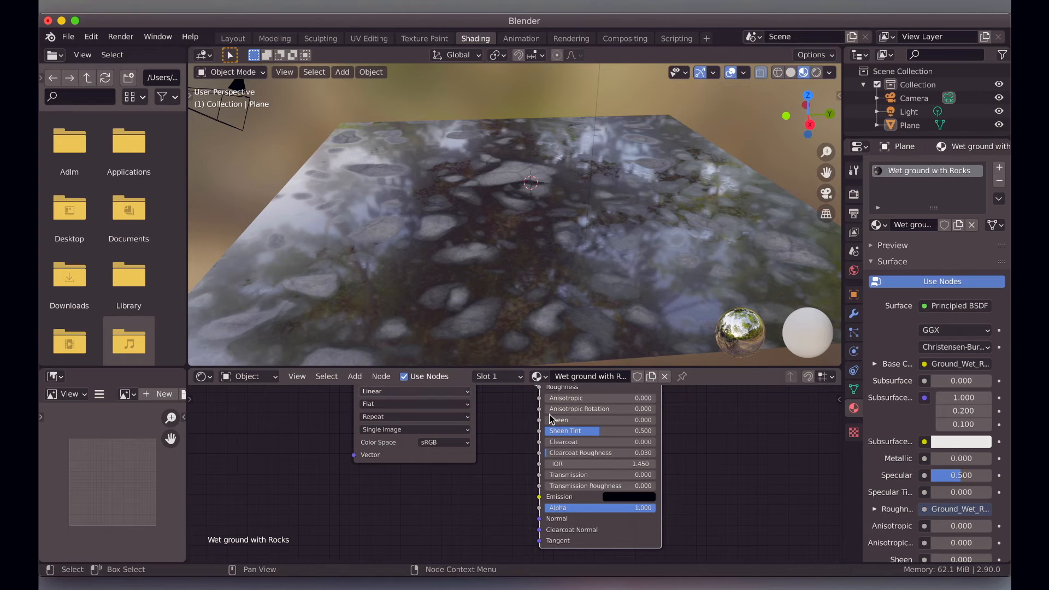
scroll(387, 483, "down", 1, "ctrl")
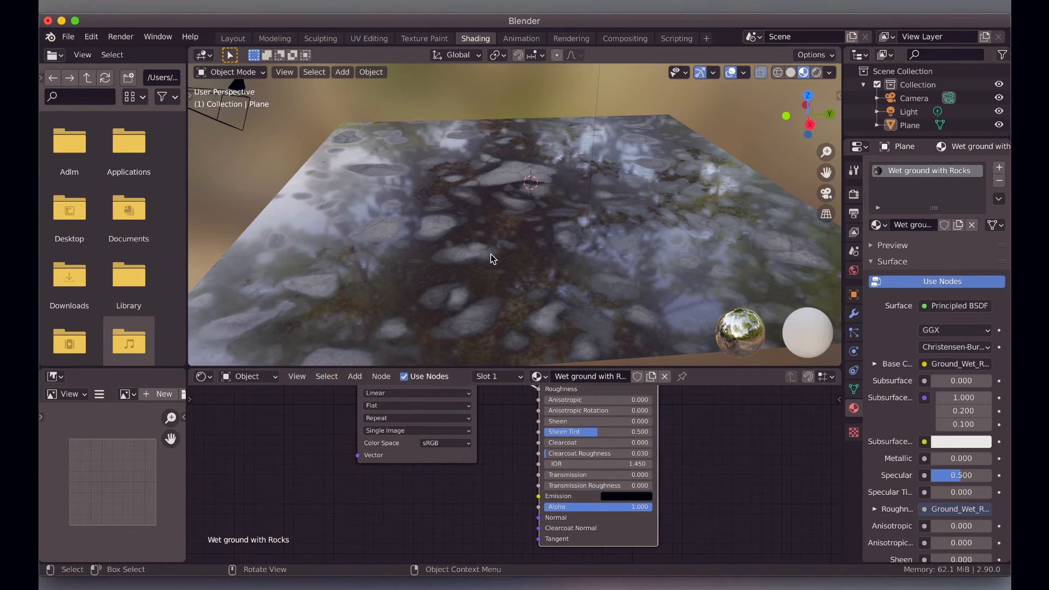
Examine the wet surface up close and the roughness texture's connection to the Principled BSDF node
scroll(491, 254, "up", 5)
scroll(491, 254, "right", 5)
scroll(491, 254, "down", 5)
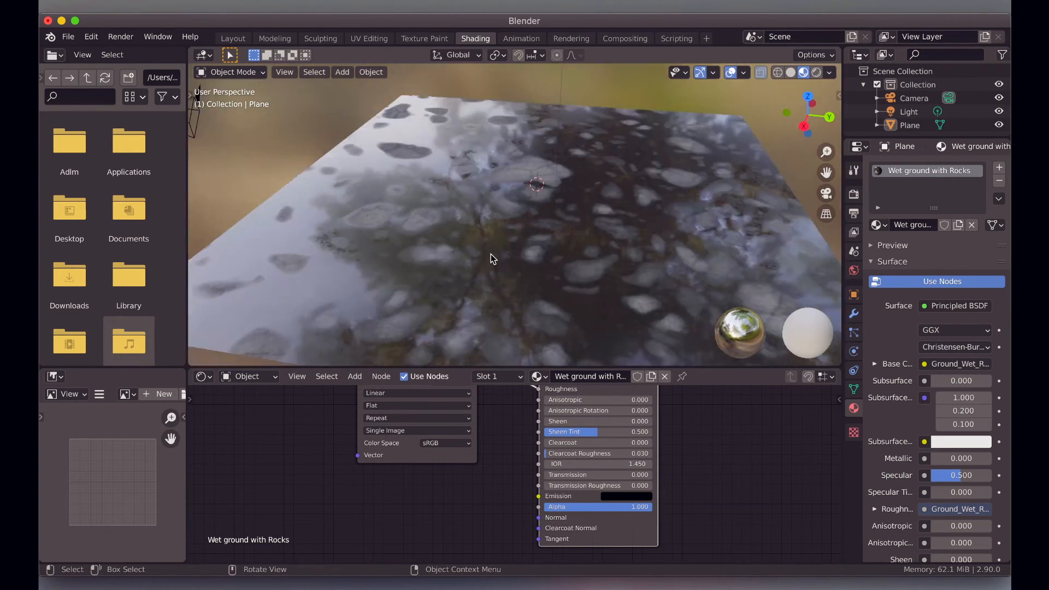
scroll(490, 253, "up", 2, "ctrl")
scroll(491, 254, "up", 8, "ctrl")
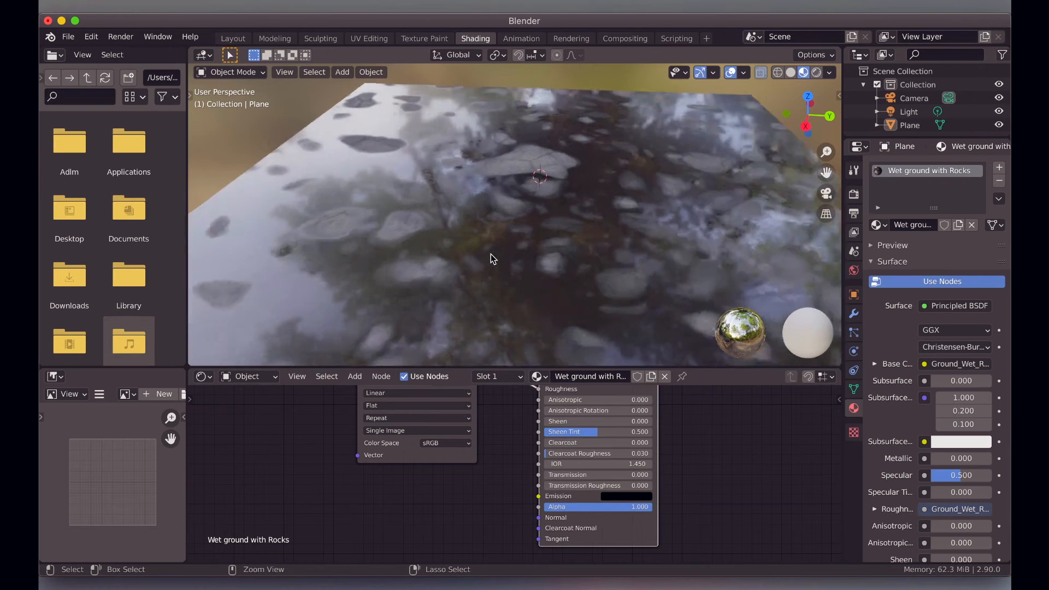
scroll(490, 254, "down", 4, "ctrl")
scroll(505, 437, "down", 3, "ctrl")
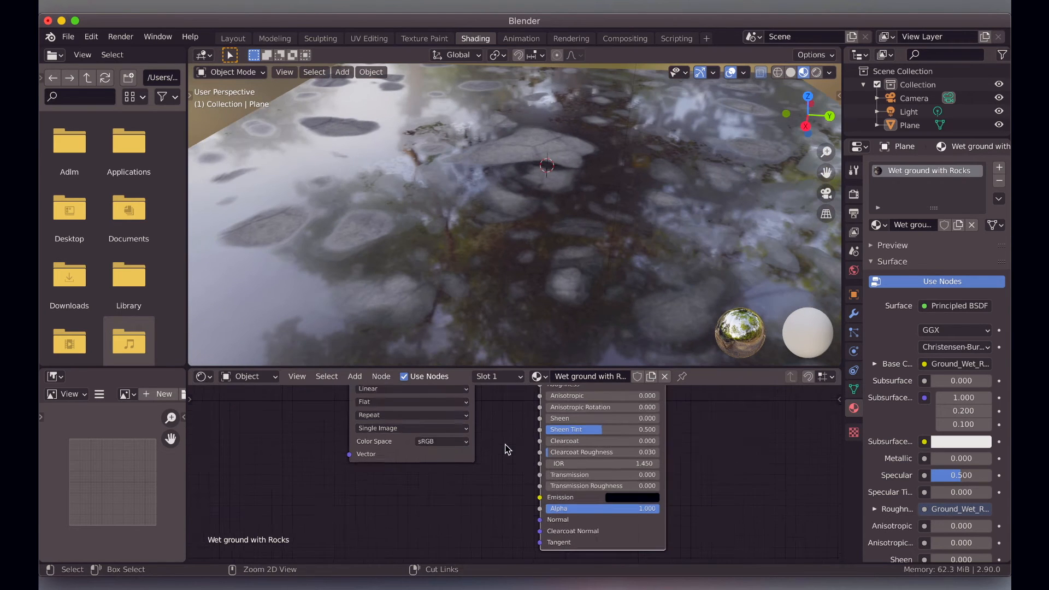
scroll(507, 449, "up", 2, "ctrl")
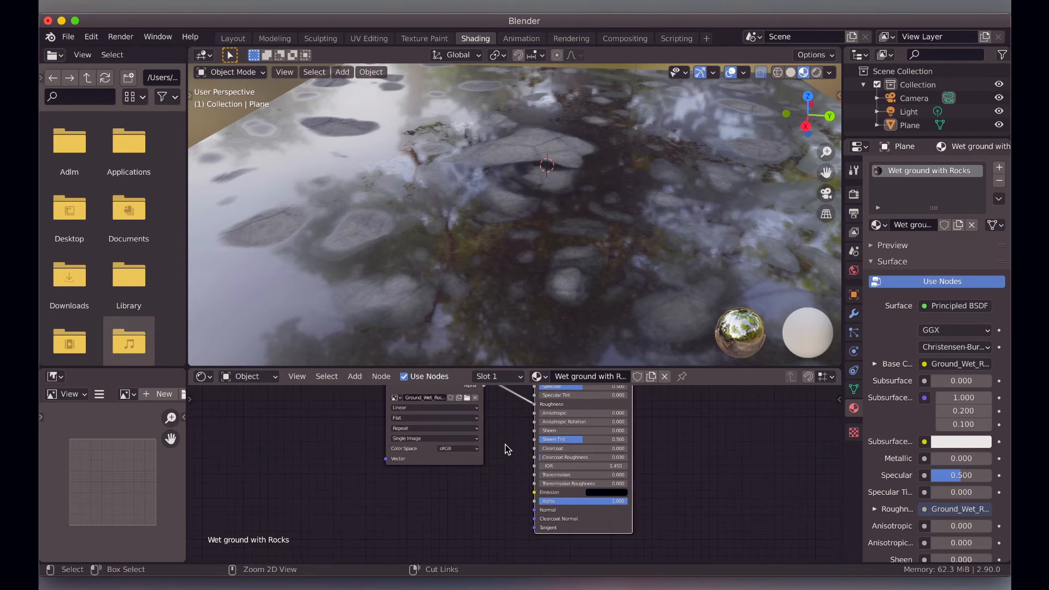
scroll(507, 449, "up", 3)
scroll(507, 449, "left", 2)
scroll(507, 448, "down", 2)
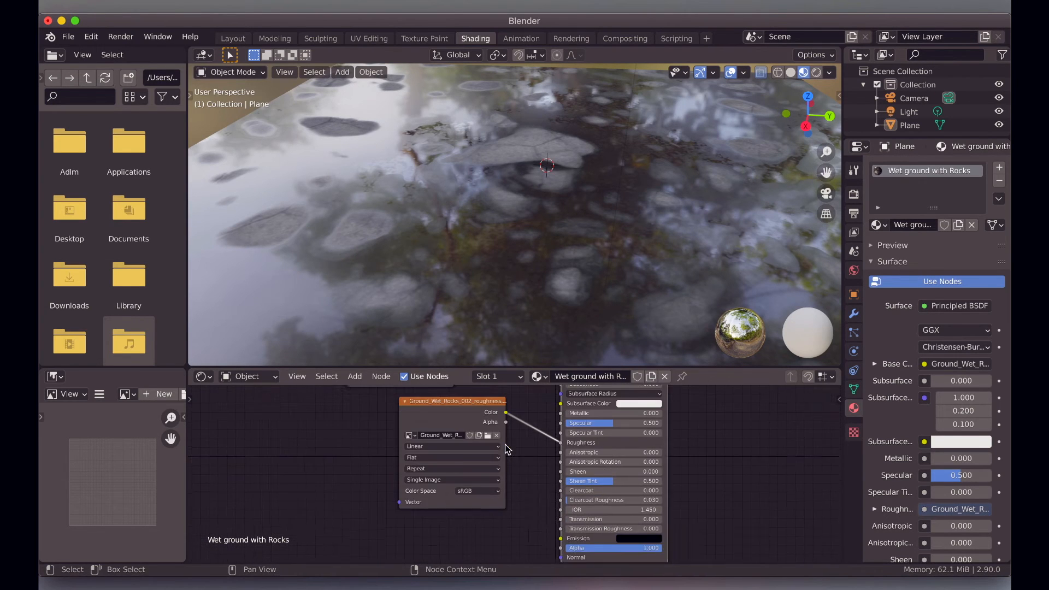
scroll(508, 449, "right", 1)
scroll(476, 519, "down", 3)
scroll(488, 525, "up", 2)
Inspect the relief of the rocks across the plane, both close up and from steeper angles
scroll(514, 277, "down", 3, "shift")
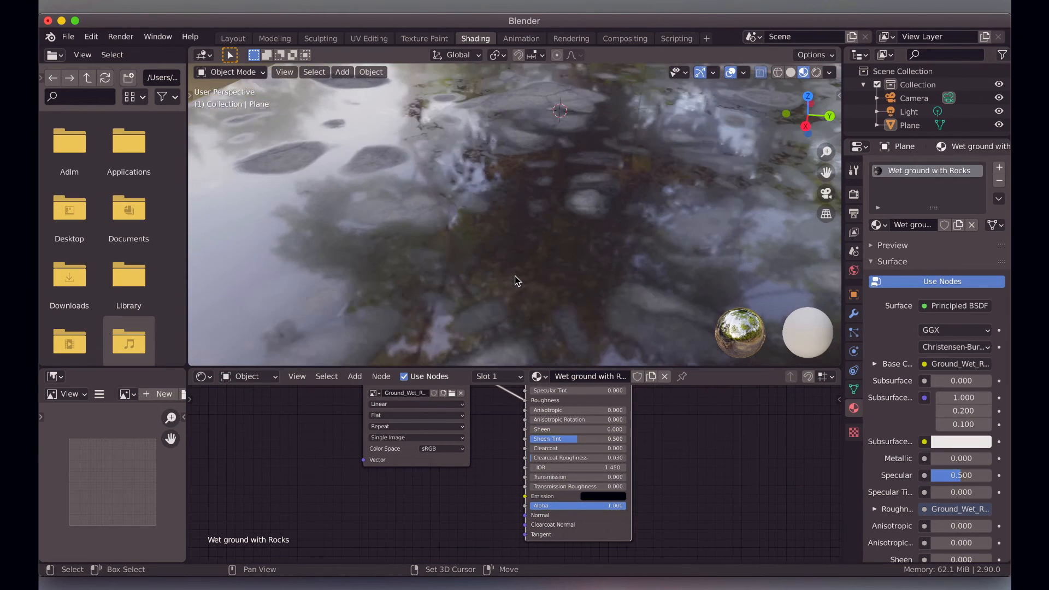
scroll(514, 277, "up", 2, "shift")
scroll(515, 276, "right", 2, "shift")
scroll(514, 276, "right", 3, "shift")
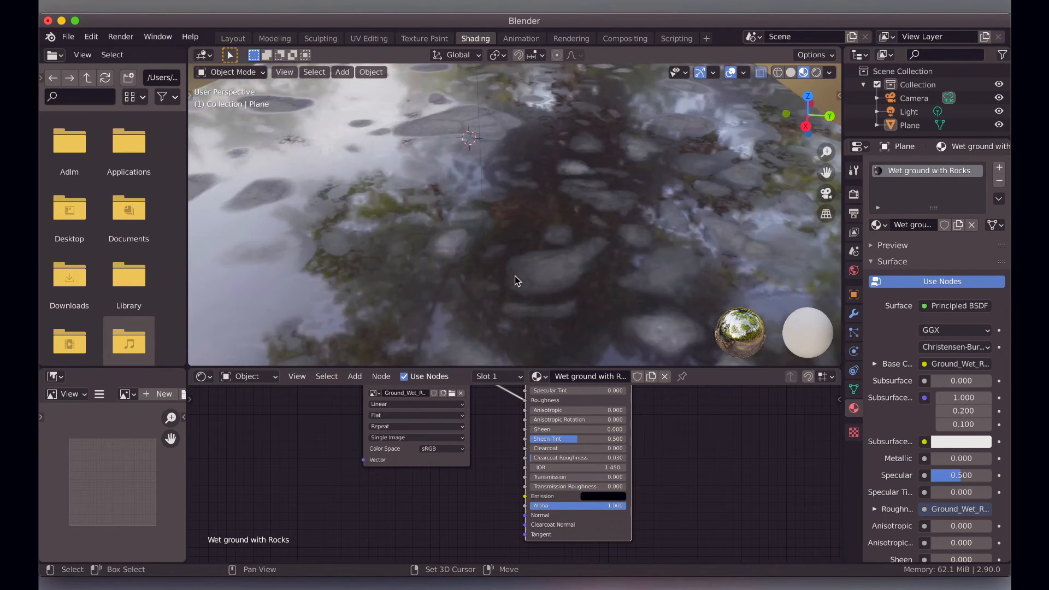
scroll(514, 277, "left", 3, "shift")
scroll(515, 277, "down", 2, "shift")
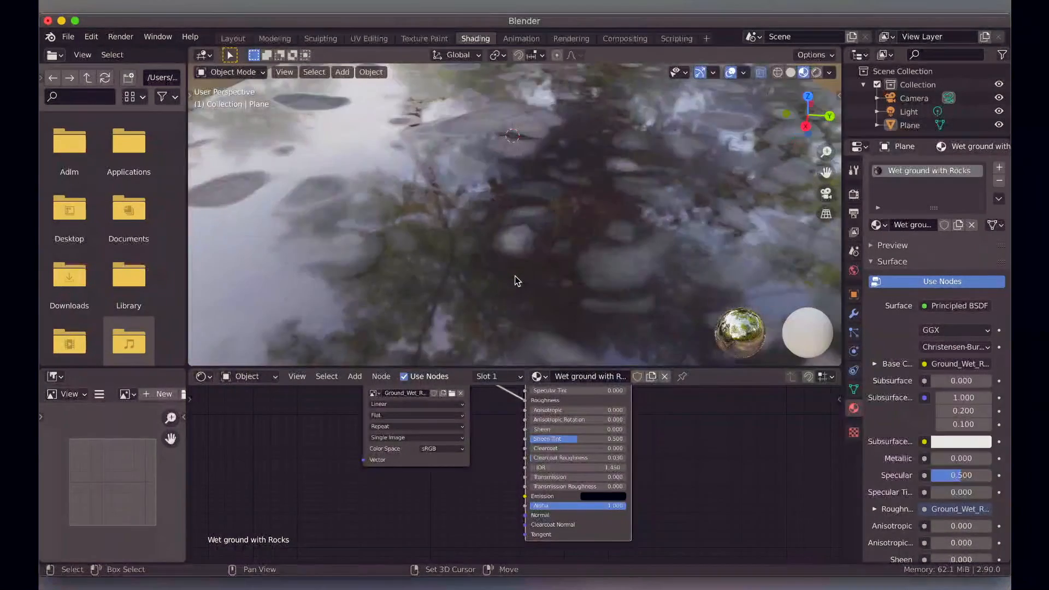
scroll(550, 331, "up", 3)
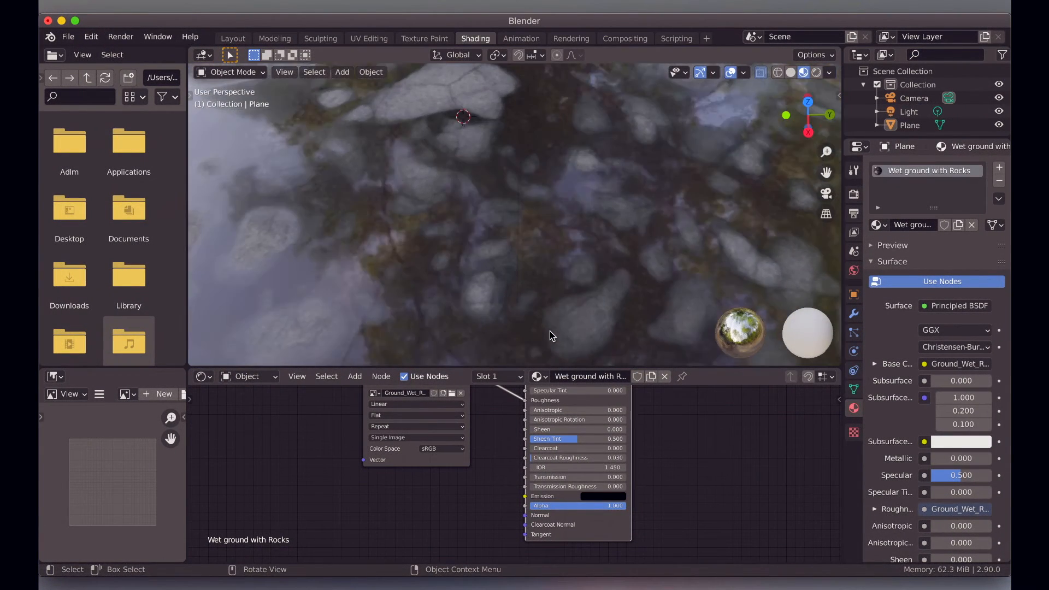
scroll(549, 331, "down", 3)
scroll(550, 331, "down", 3, "ctrl")
scroll(549, 330, "down", 5)
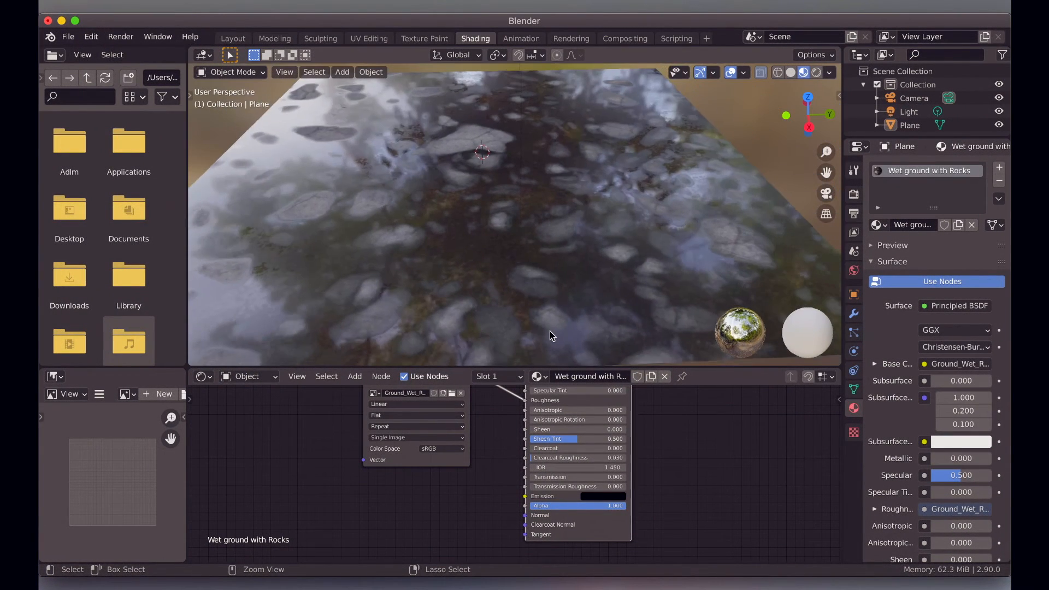
Add a Bump node and connect its Normal output to the Normal input of the Principled BSDF node
scroll(549, 331, "up", 1)
middle_click_drag(511, 461, 496, 481)
scroll(494, 476, "down", 4)
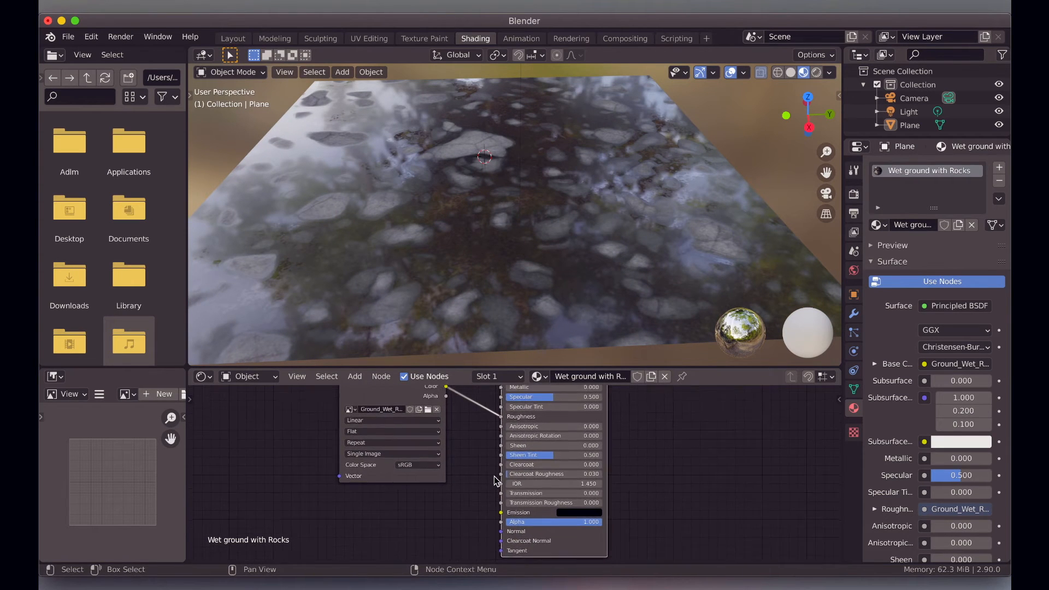
scroll(494, 477, "down", 3)
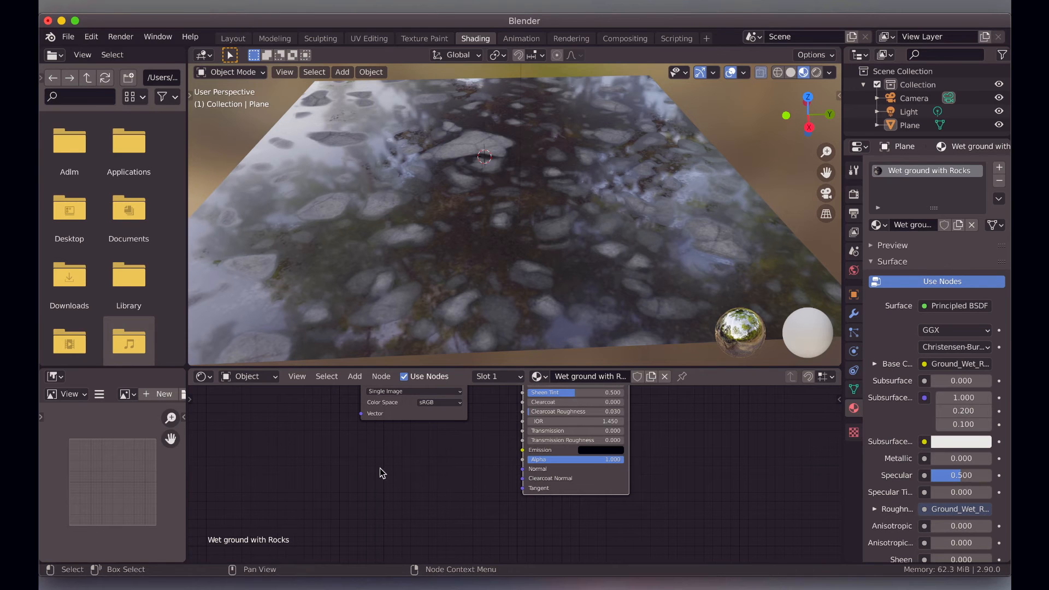
scroll(464, 218, "down", 6)
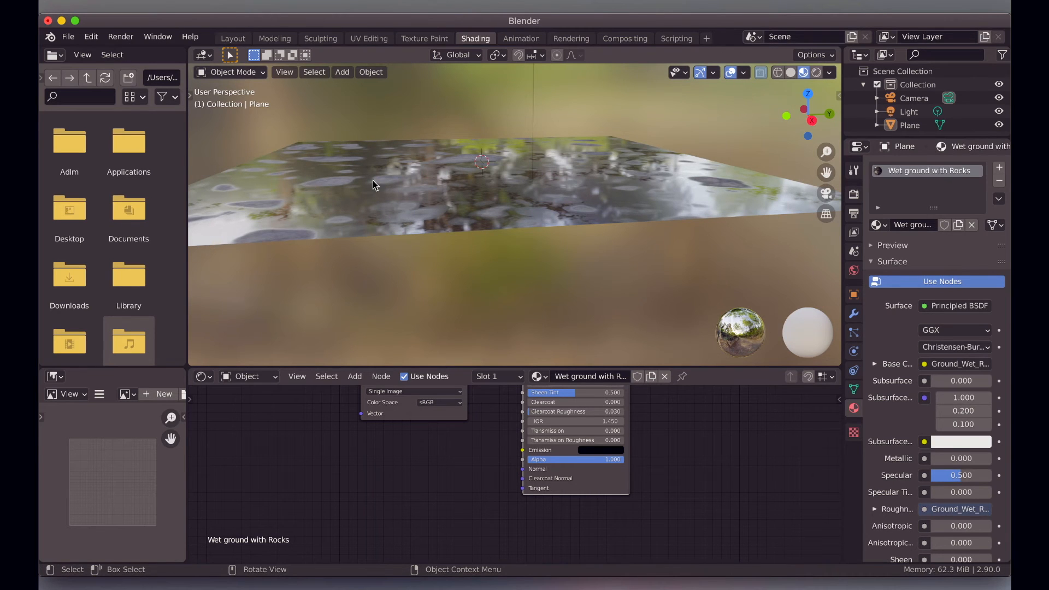
scroll(346, 164, "up", 10)
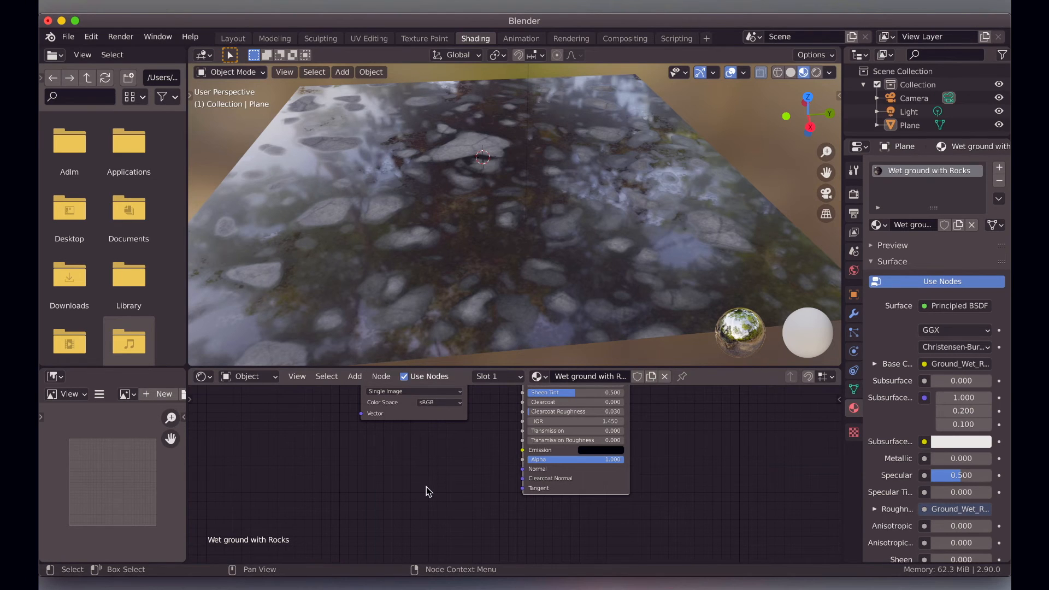
key("shift")
key("shift+a")
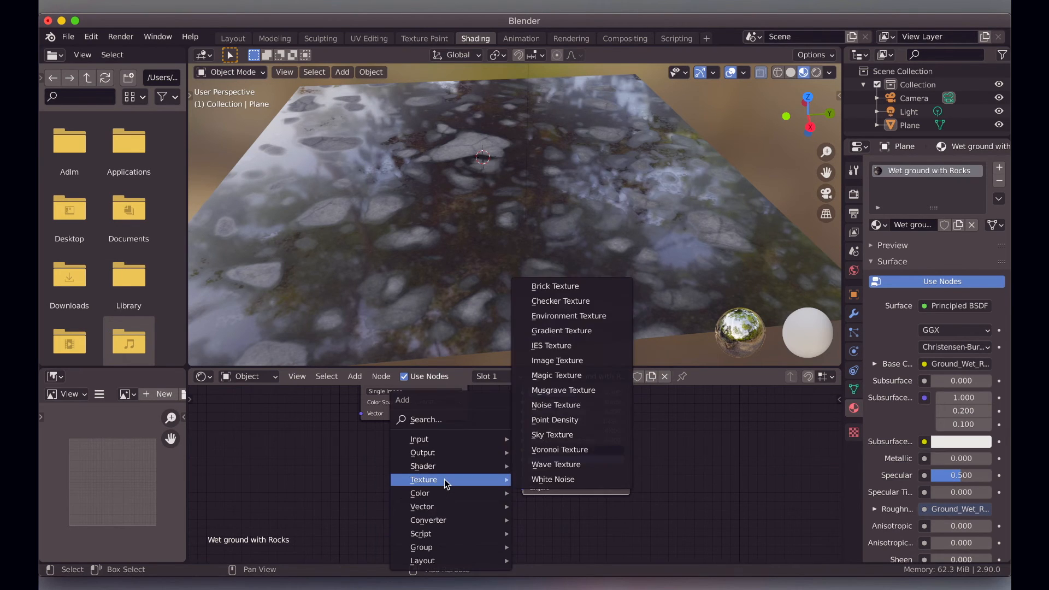
left_click(431, 421)
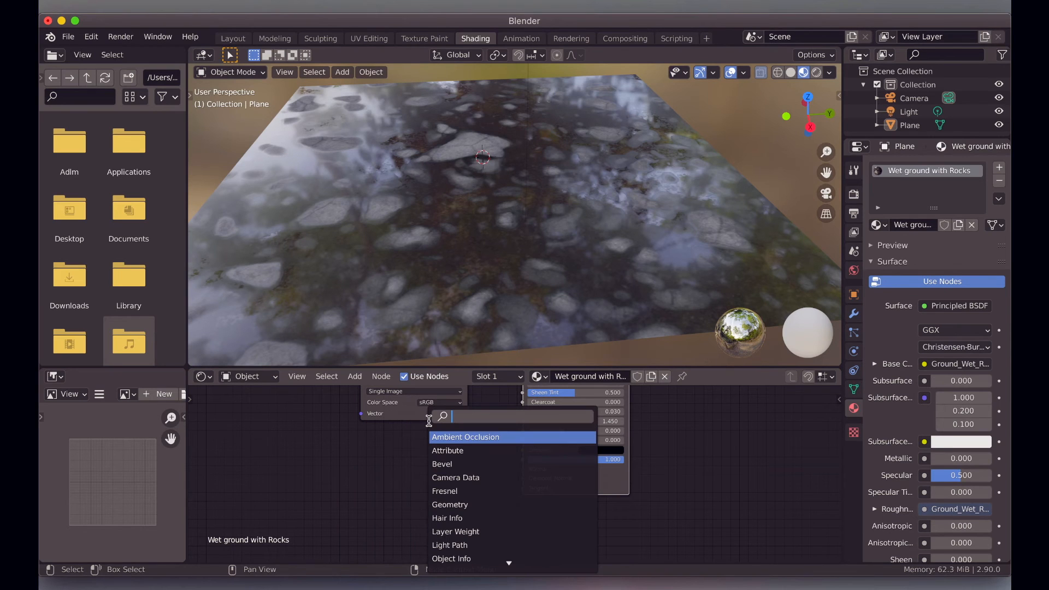
type("bum")
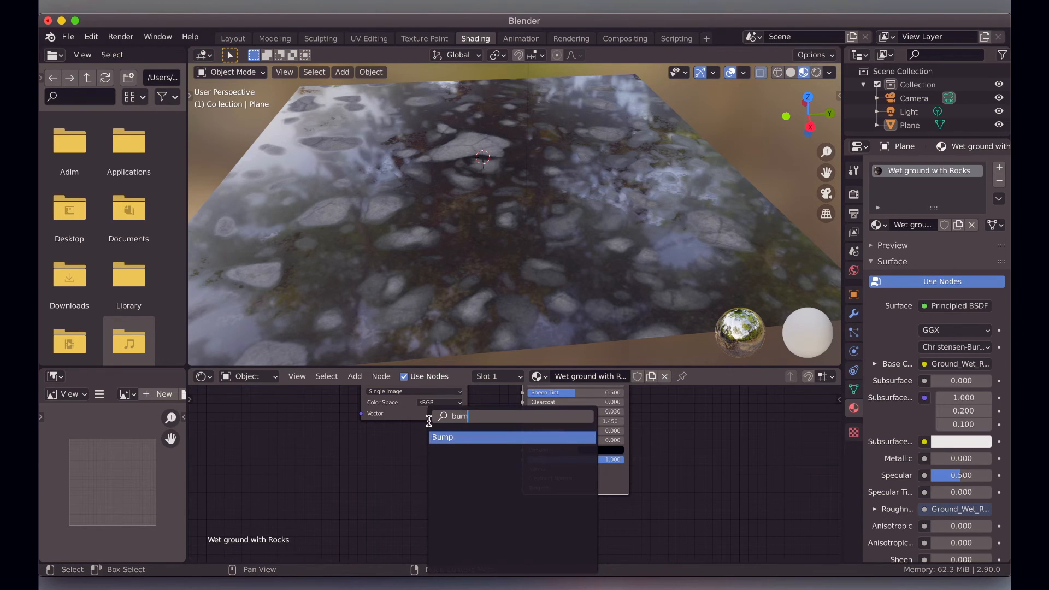
key("Return")
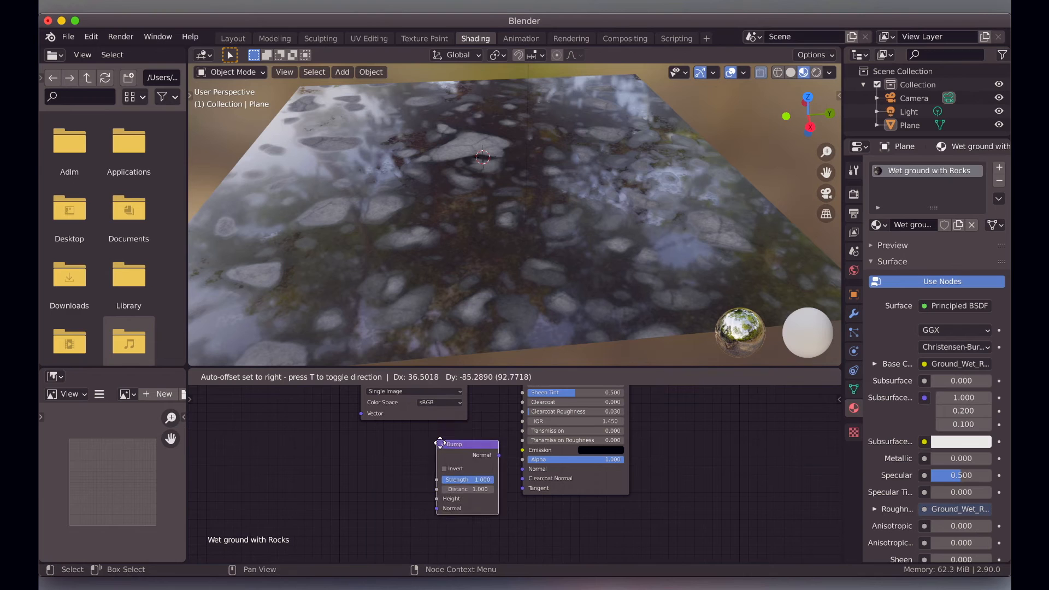
left_click(489, 463)
left_click_drag(498, 463, 523, 468)
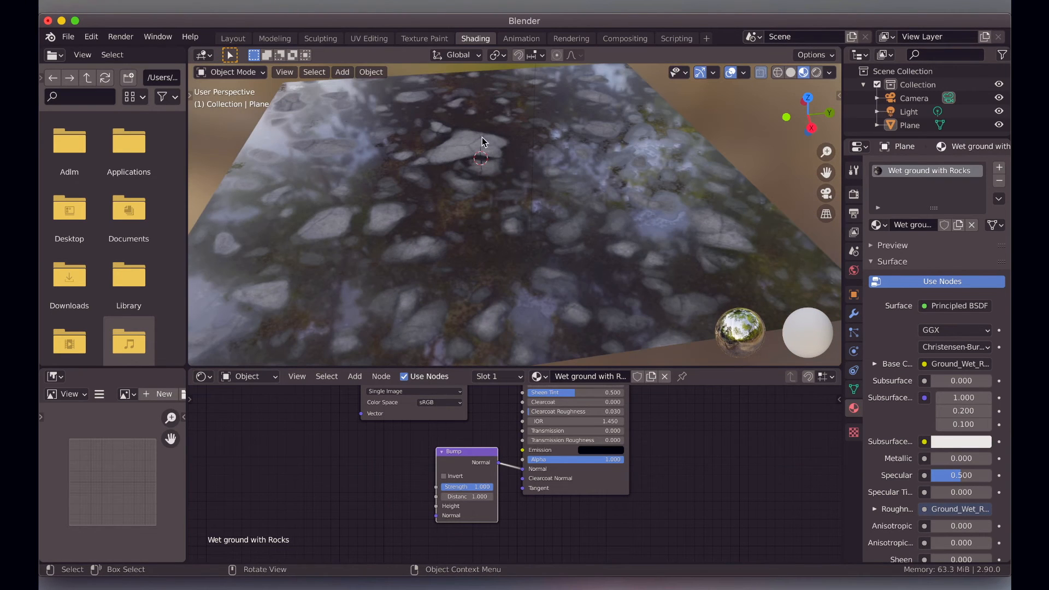
Add an Image Texture node beside the Bump node and connect its Color output to the Bump node's Height input
scroll(382, 476, "left", 3)
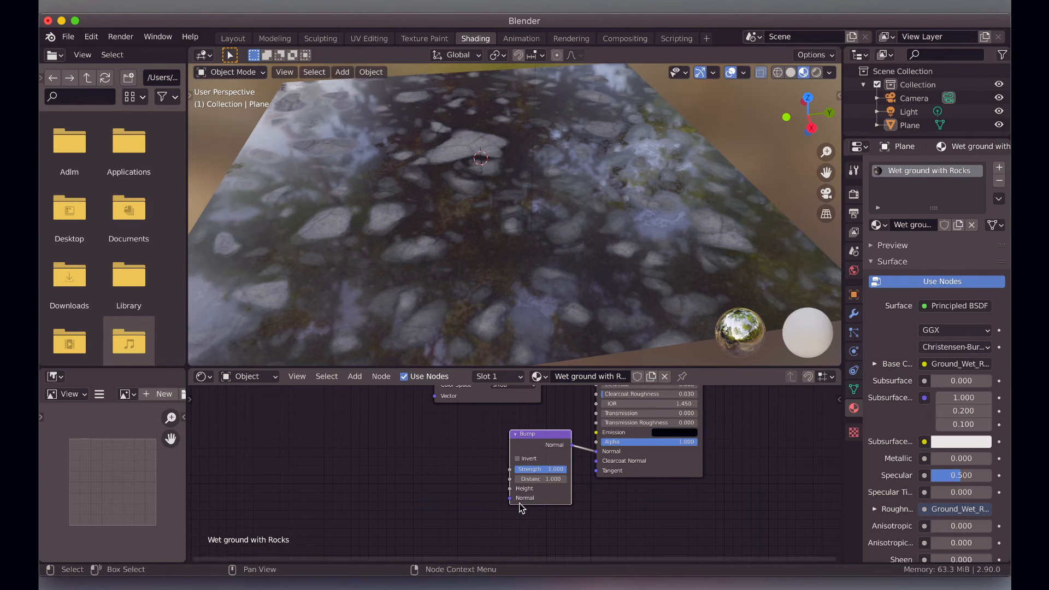
key("shift+a")
mouse_move(340, 468)
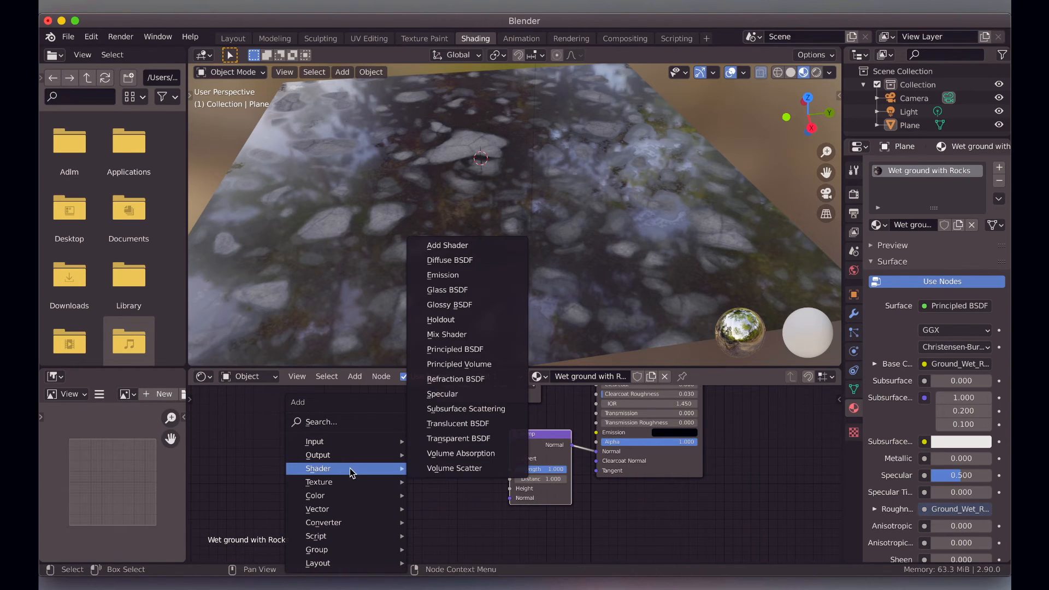
left_click(464, 362)
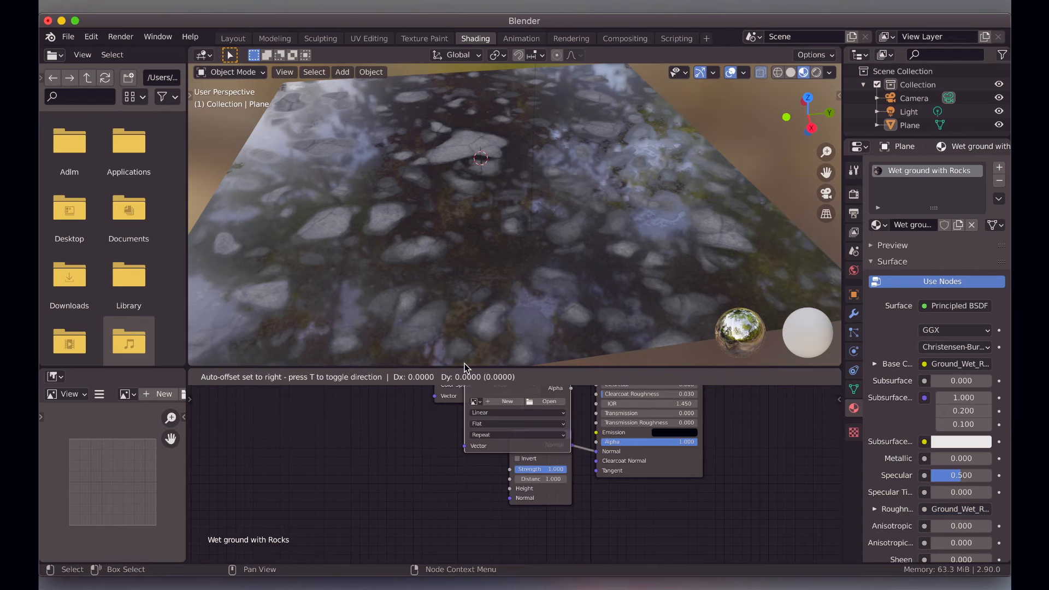
left_click(359, 415)
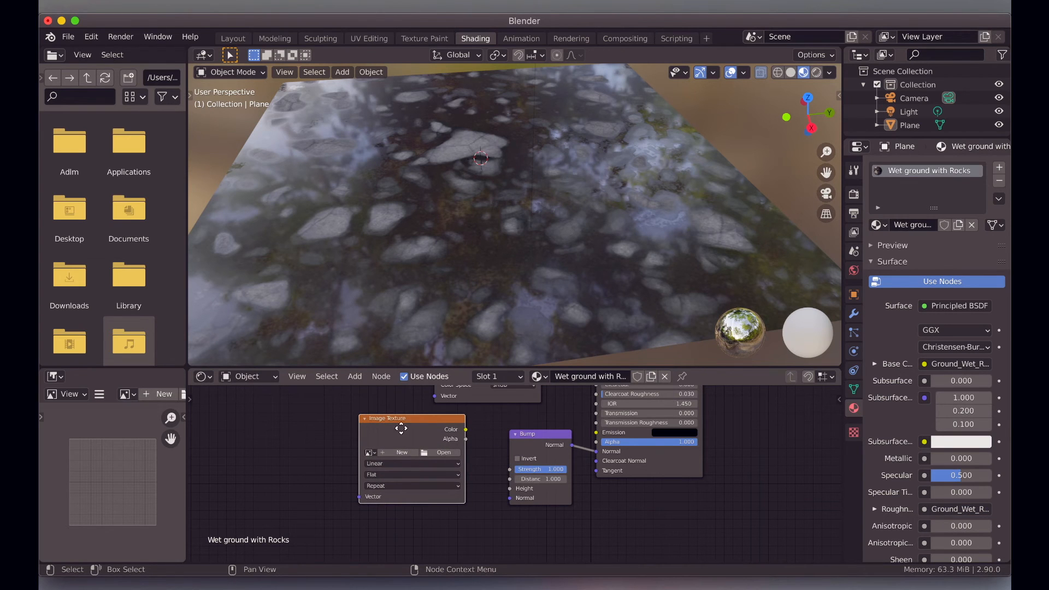
left_click_drag(465, 430, 510, 488)
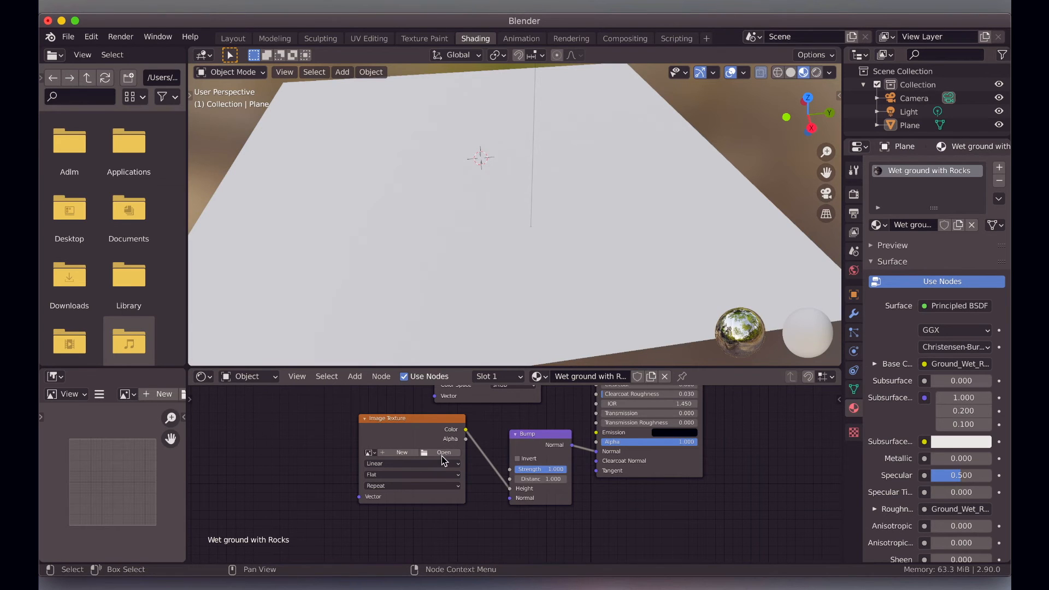
Load Ground_Wet_Rocks_002_height.png from the Ground_Wet_Rocks_002 folder into the new Image Texture node
left_click(441, 454)
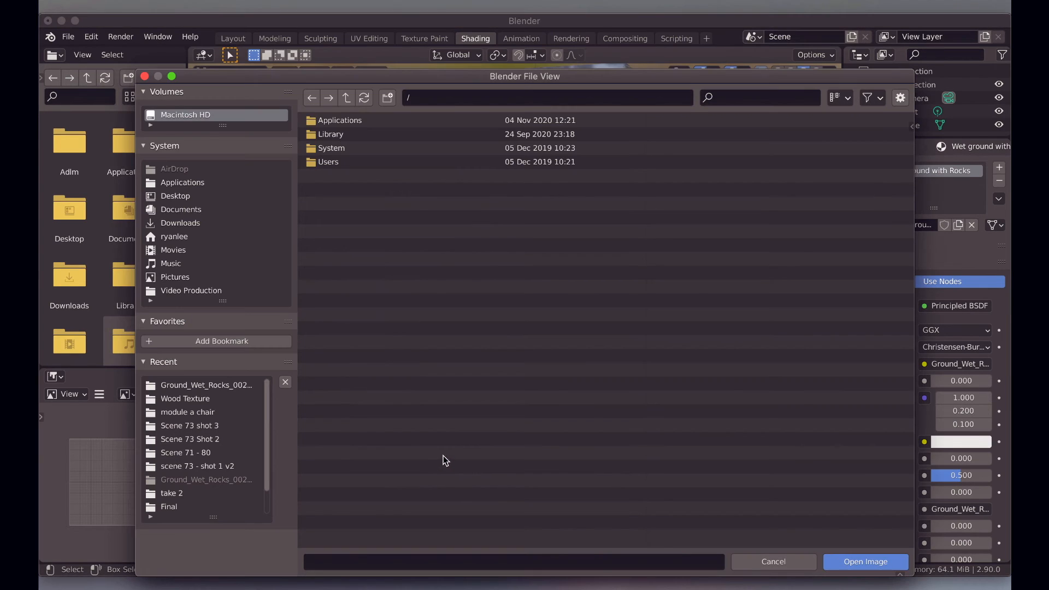
left_click(188, 387)
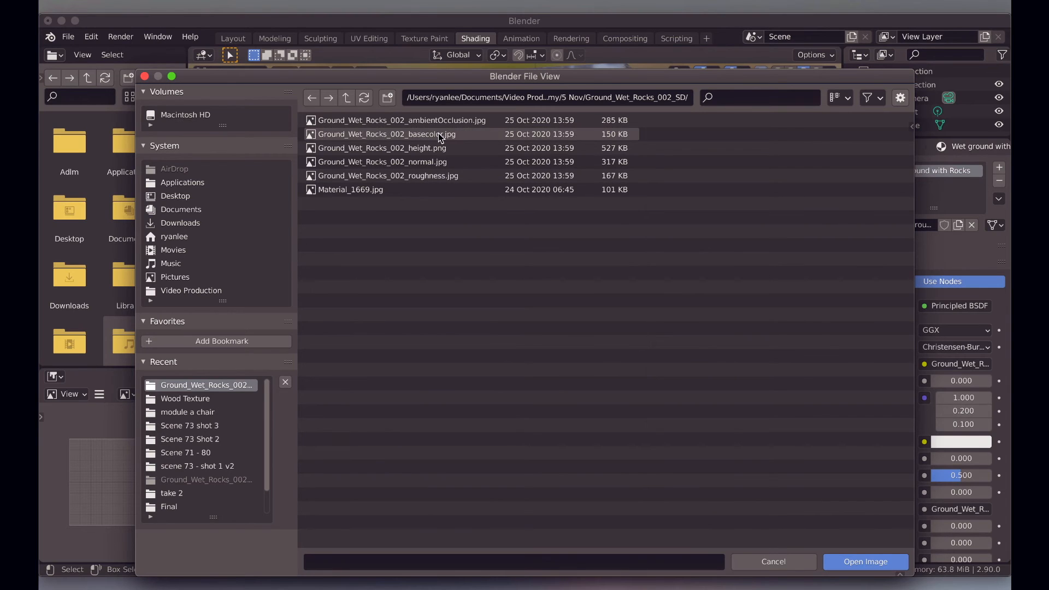
double_click(424, 149)
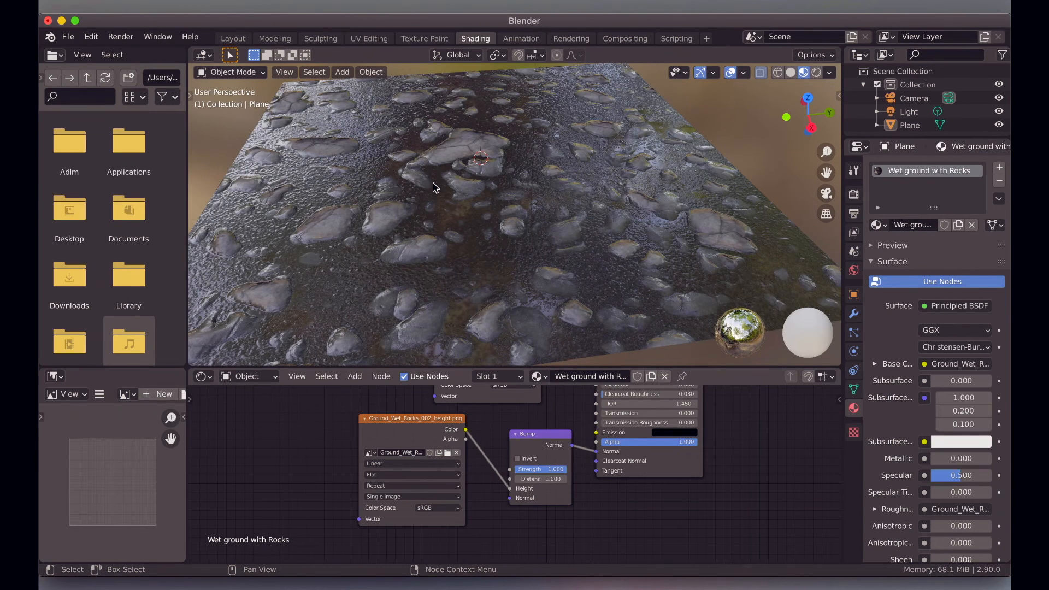
Examine the height map's bump effect on the rocks and wet ground from all sides, at low and steep angles
scroll(433, 182, "down", 5)
scroll(433, 183, "left", 5)
scroll(433, 183, "up", 3)
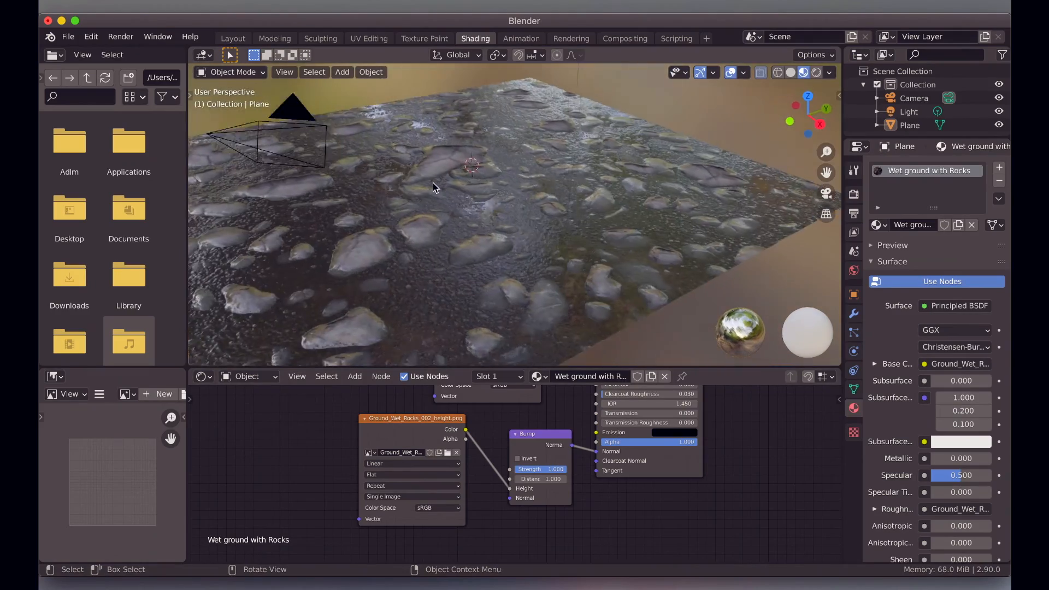
scroll(432, 182, "right", 6)
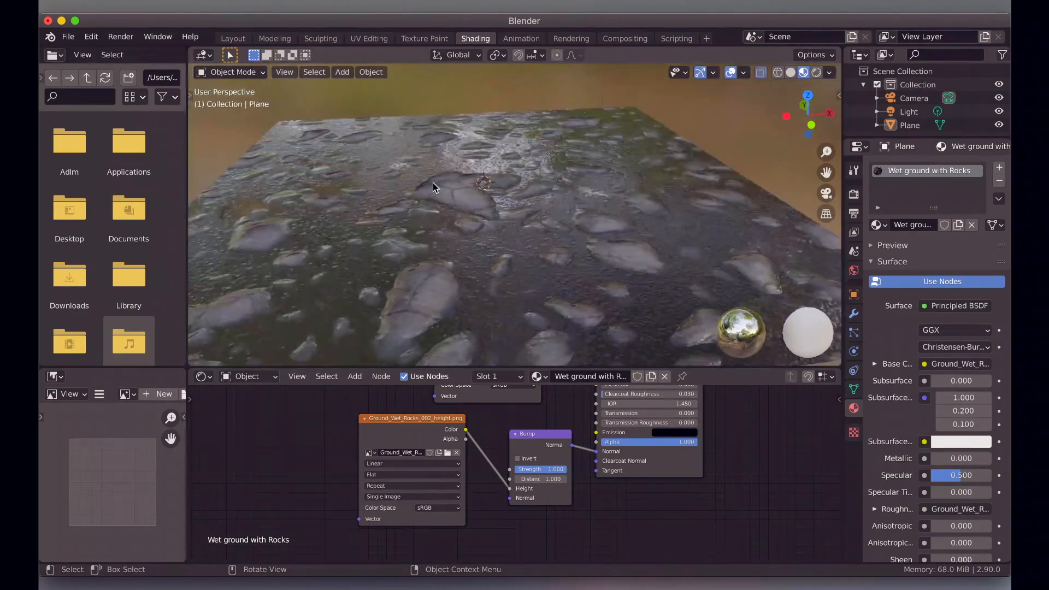
scroll(433, 183, "right", 8)
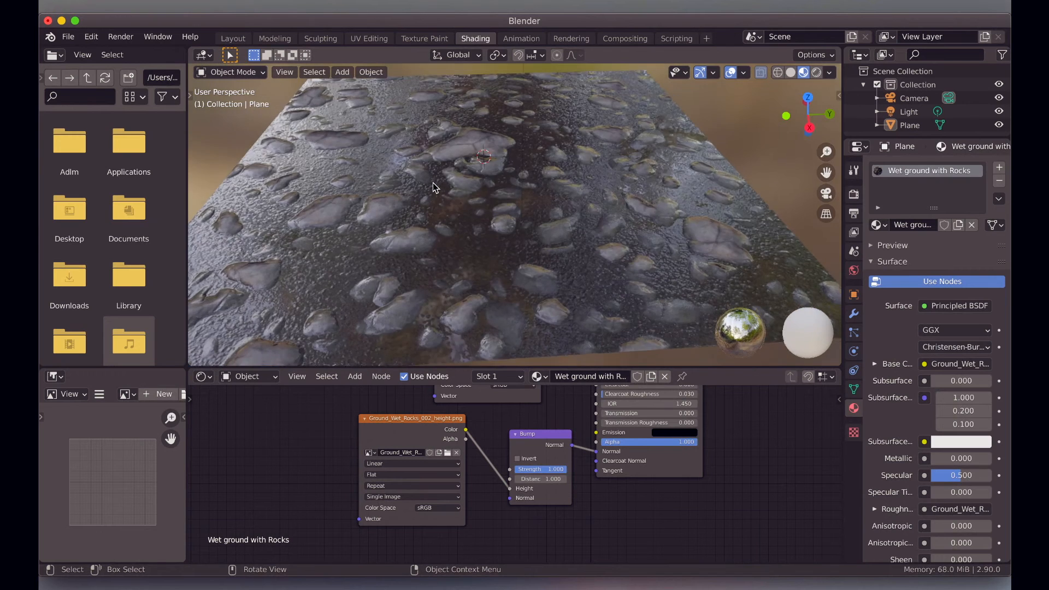
scroll(433, 182, "down", 8)
scroll(432, 182, "down", 2)
scroll(433, 183, "up", 10)
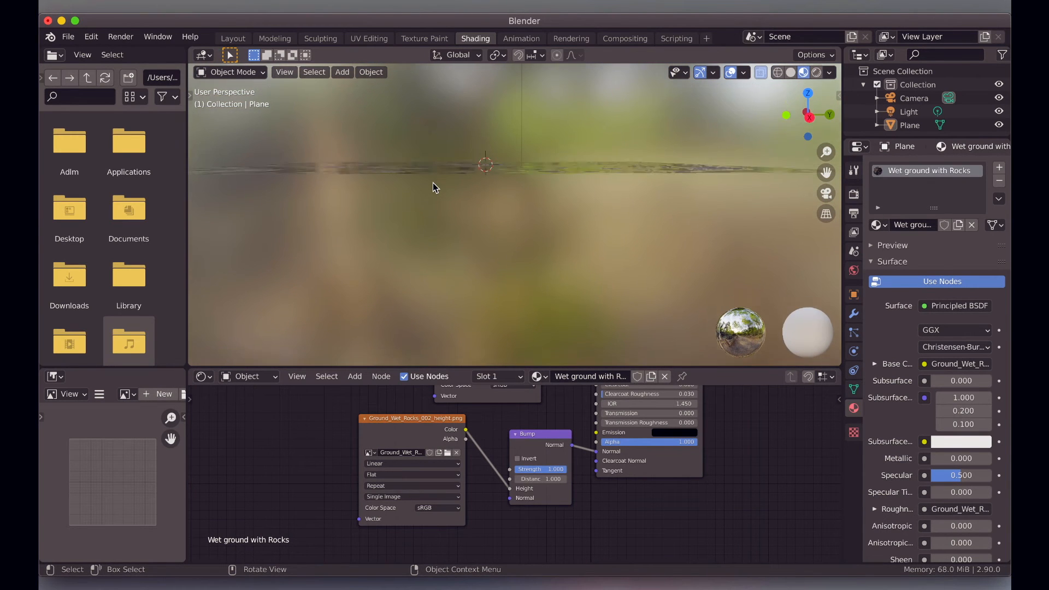
scroll(432, 182, "right", 10)
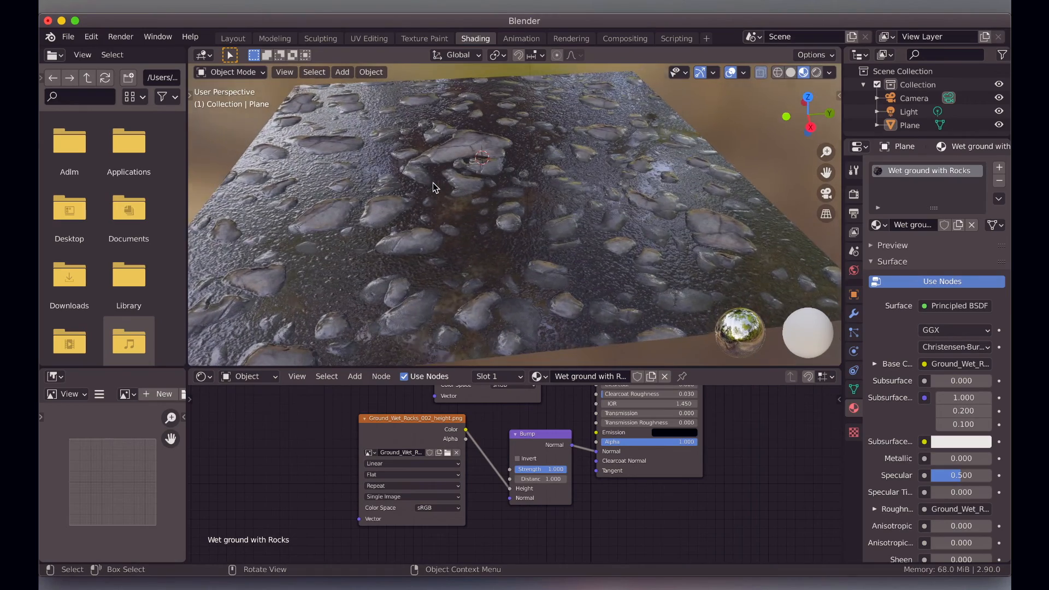
scroll(432, 183, "right", 10)
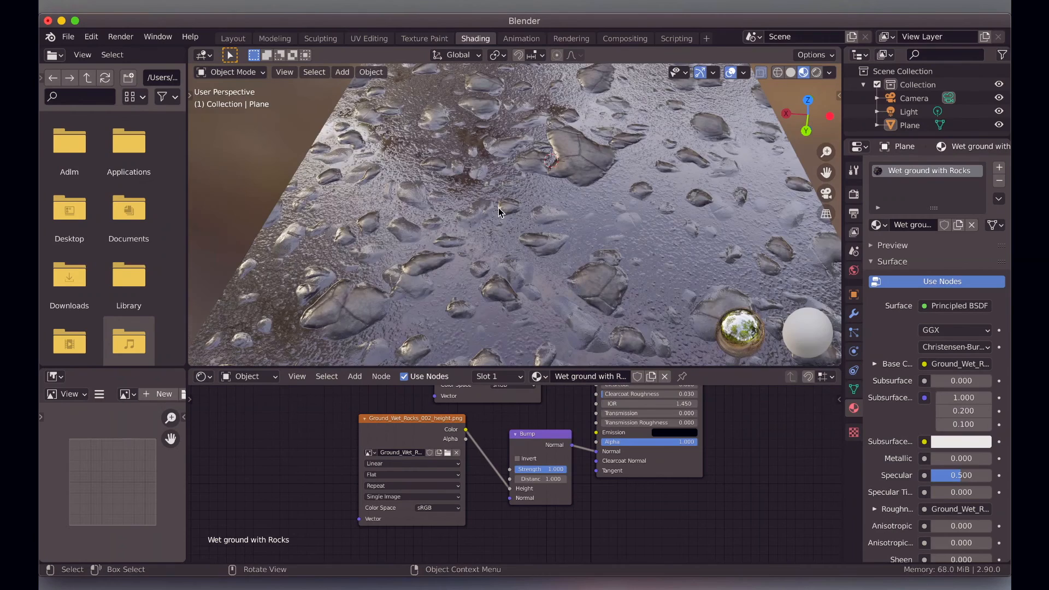
scroll(498, 207, "right", 5)
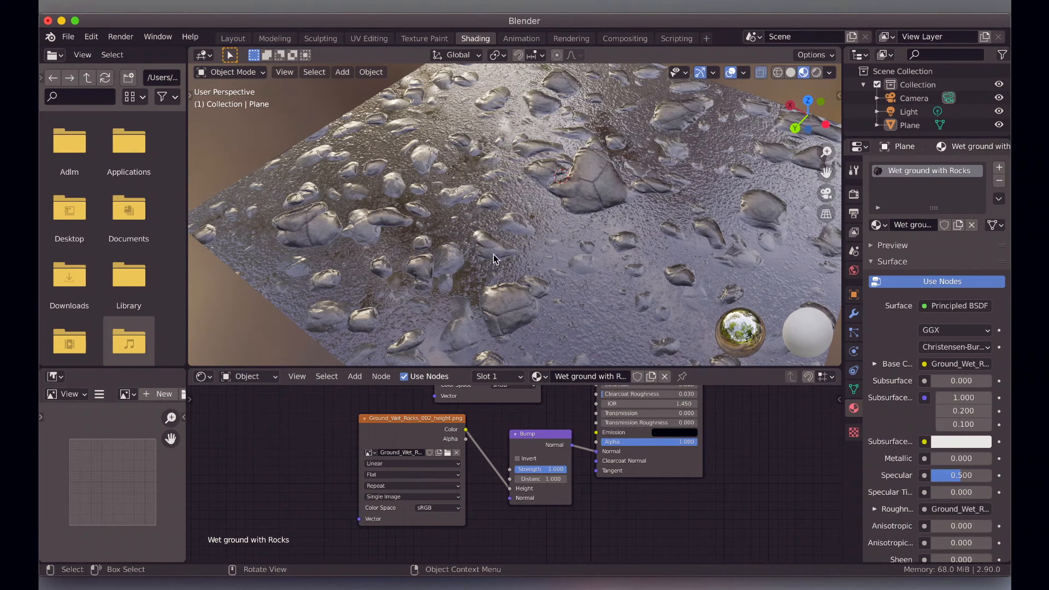
scroll(509, 289, "right", 5)
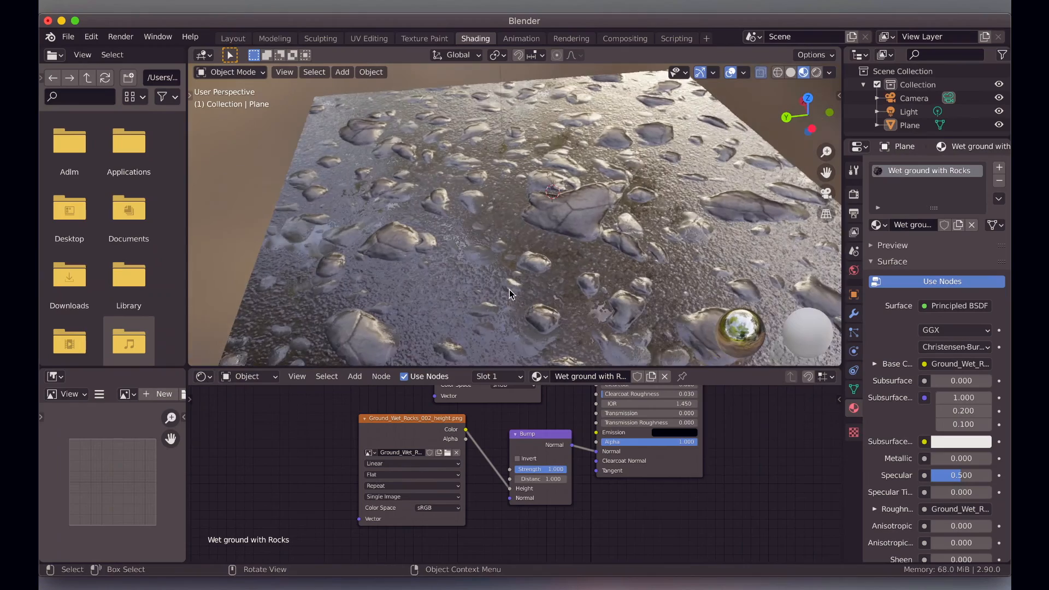
scroll(508, 290, "down", 5)
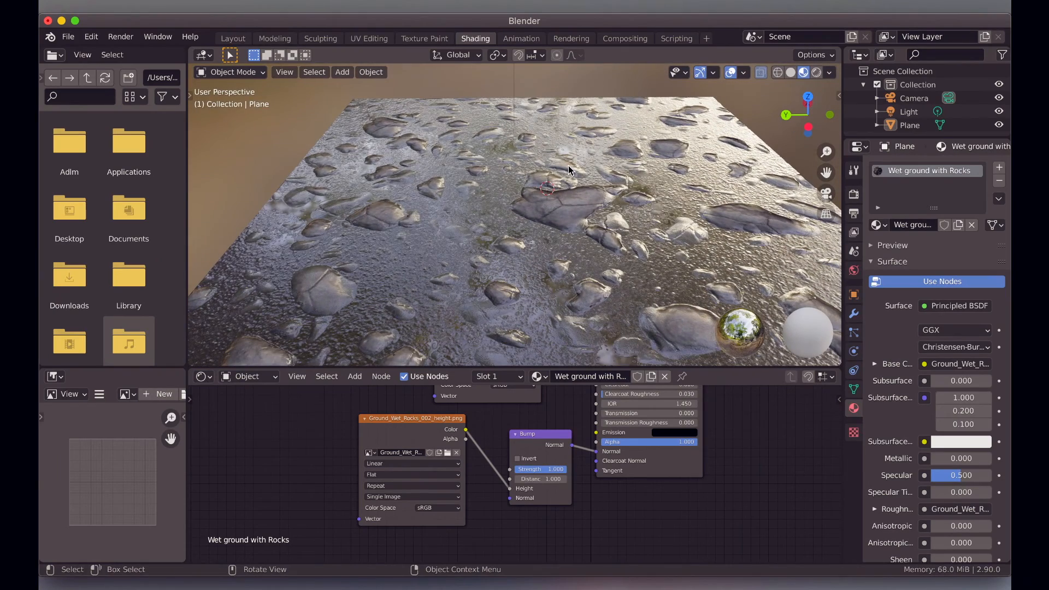
scroll(565, 212, "down", 5)
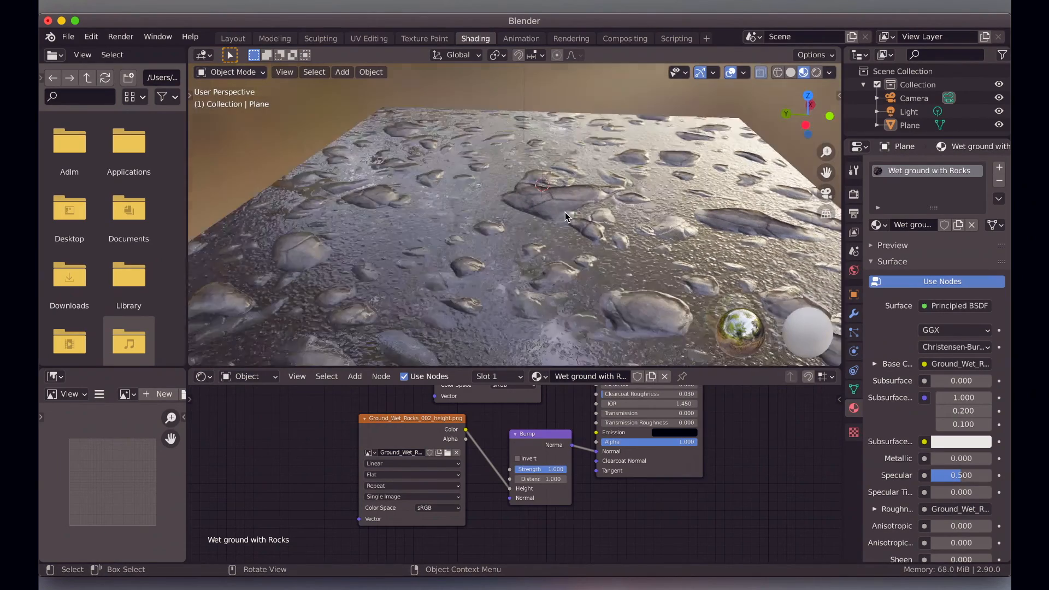
scroll(564, 211, "up", 5)
scroll(565, 212, "right", 10)
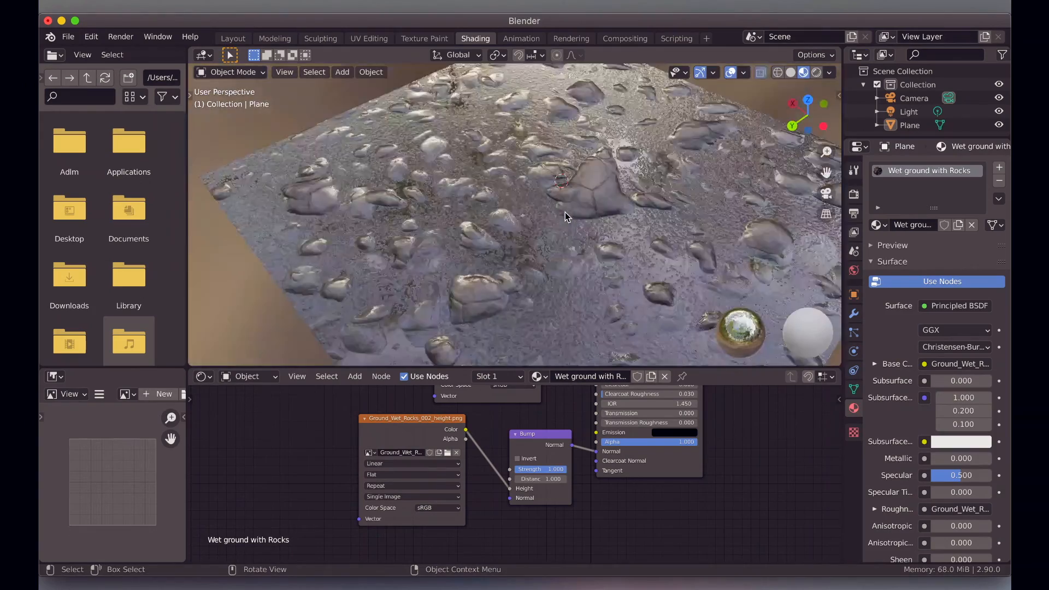
scroll(564, 212, "down", 5)
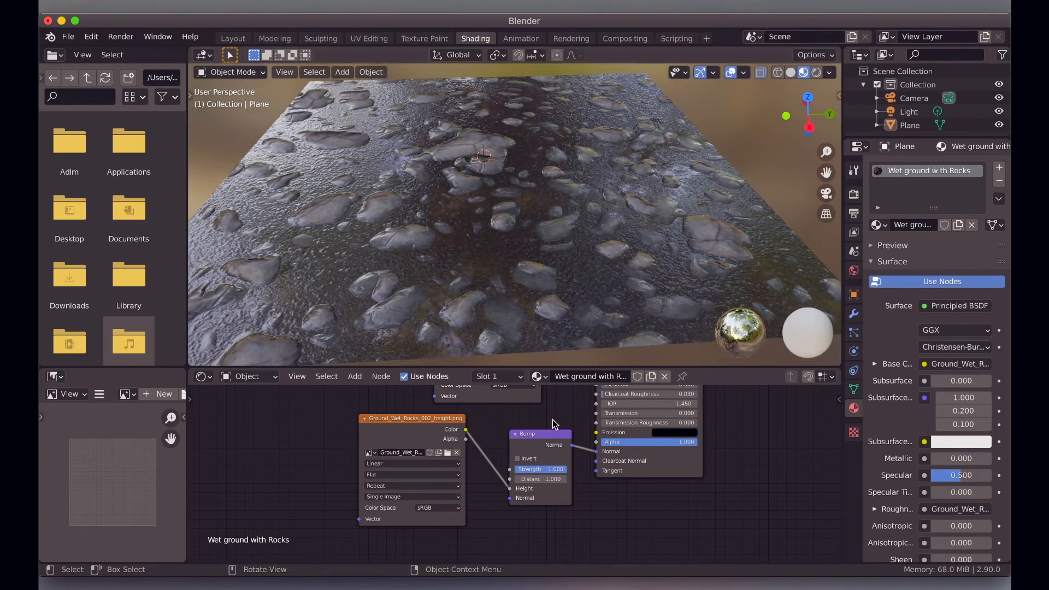
Rearrange the Bump node and the height texture node to leave more space between them
left_click_drag(535, 436, 529, 422)
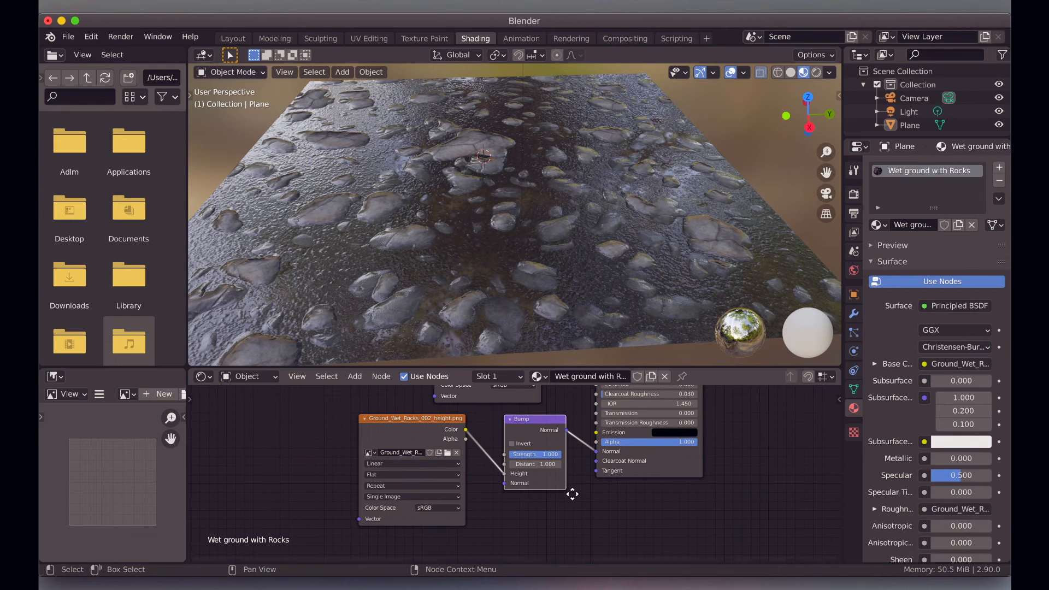
left_click_drag(396, 424, 353, 415)
scroll(475, 477, "down", 2)
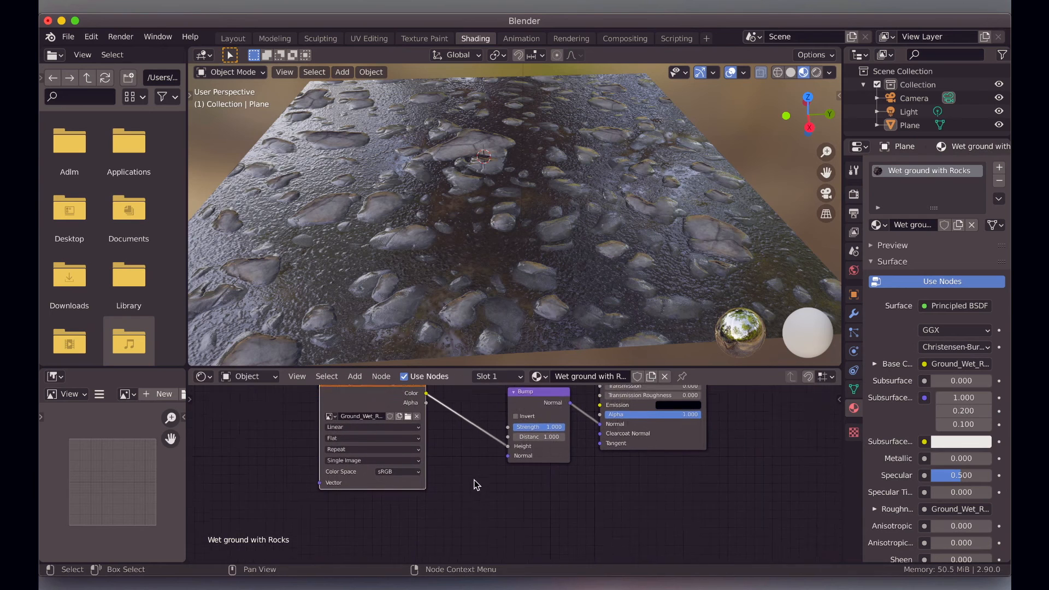
Add another Image Texture node below the height texture and connect its Color output to the Bump node's Normal input
key("shift+a")
mouse_move(486, 482)
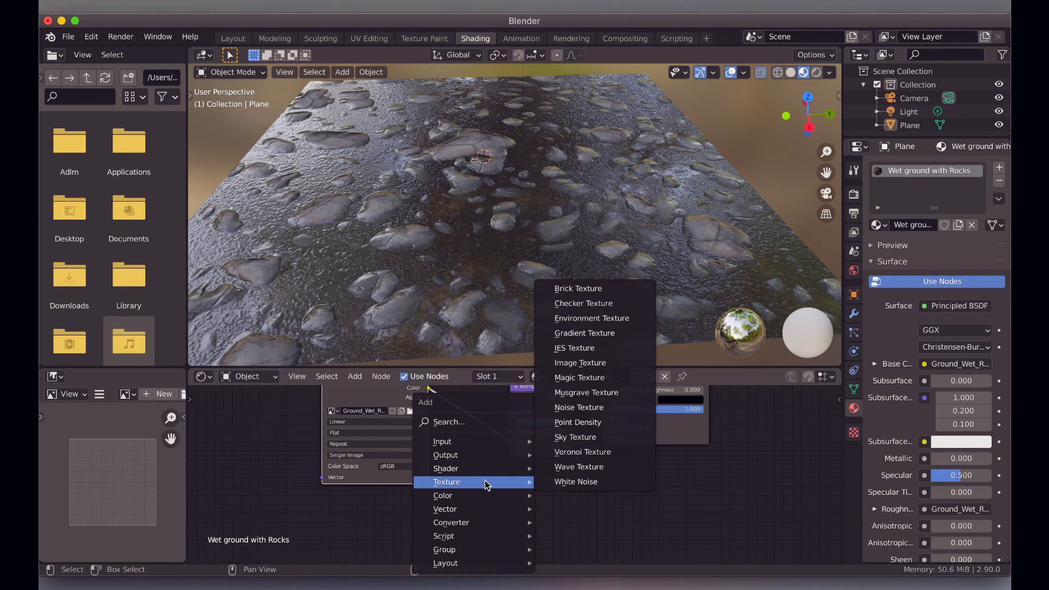
left_click(579, 362)
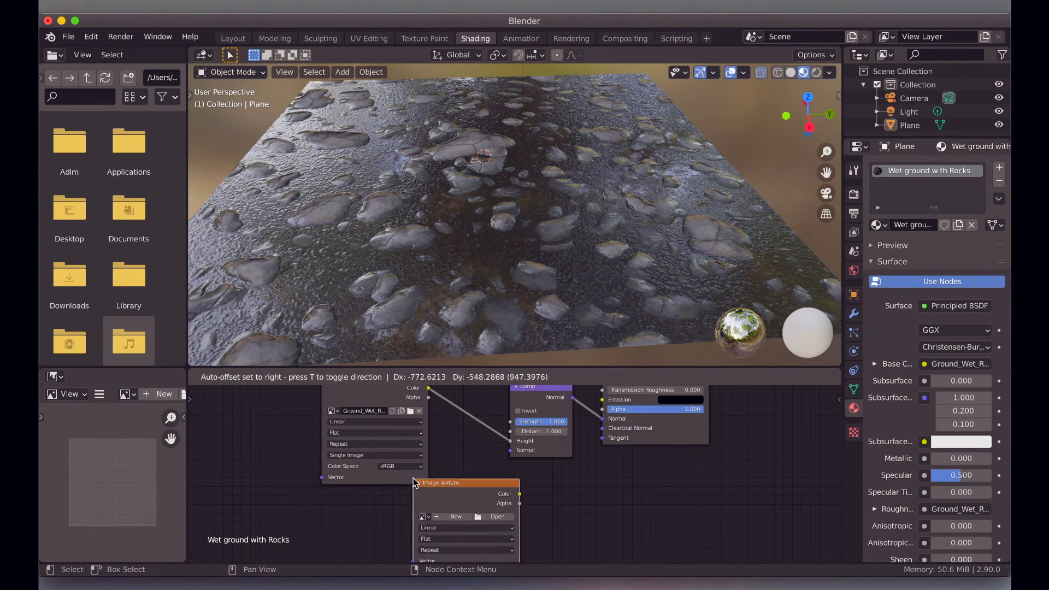
left_click(374, 496)
left_click_drag(479, 508, 509, 450)
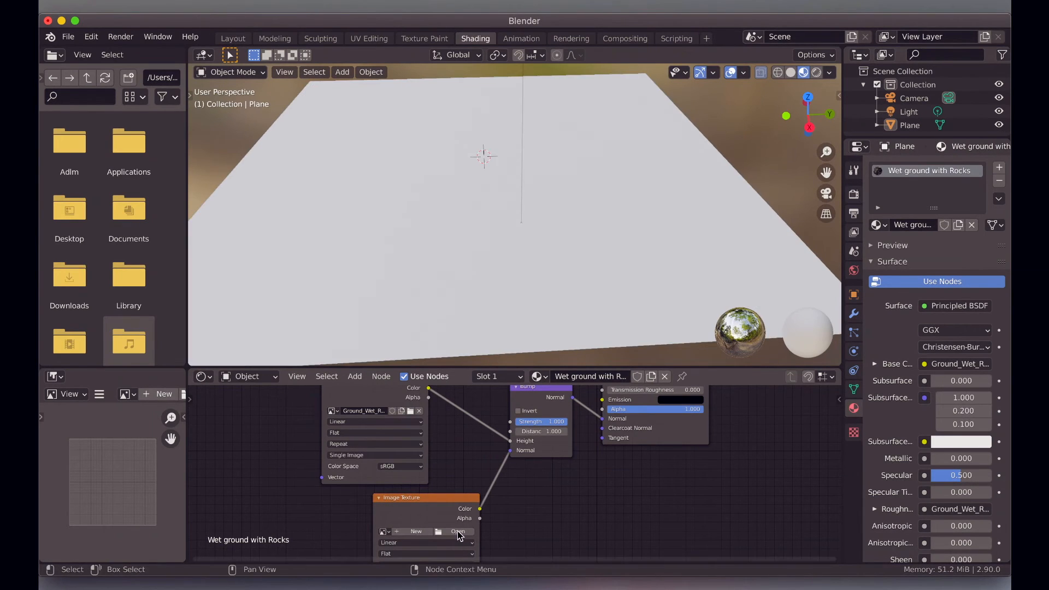
Load Ground_Wet_Rocks_002_normal.jpg from the Ground_Wet_Rocks_002 folder into the new Image Texture node
left_click(458, 531)
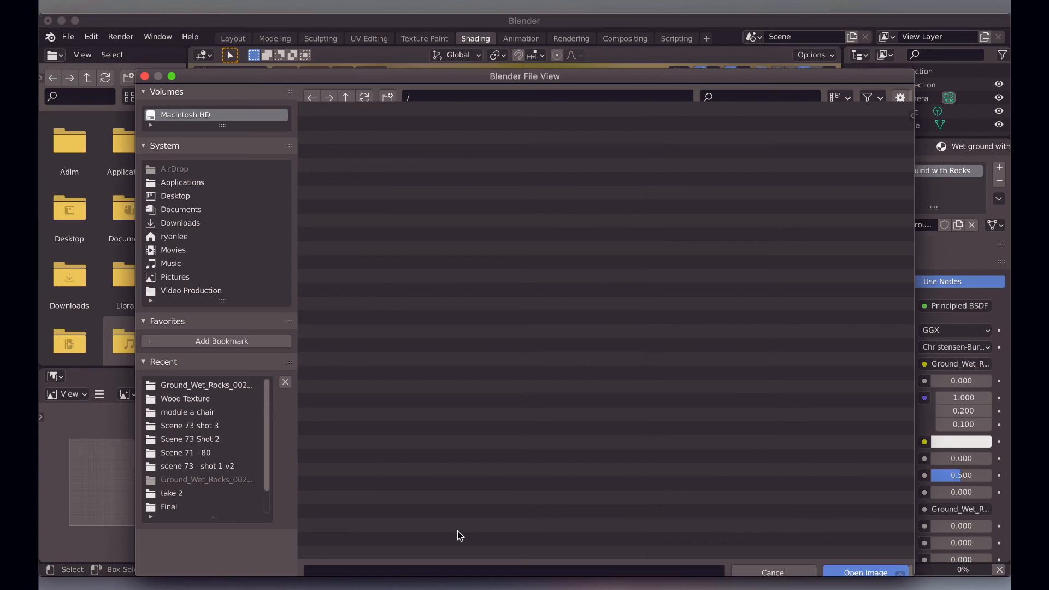
left_click(187, 383)
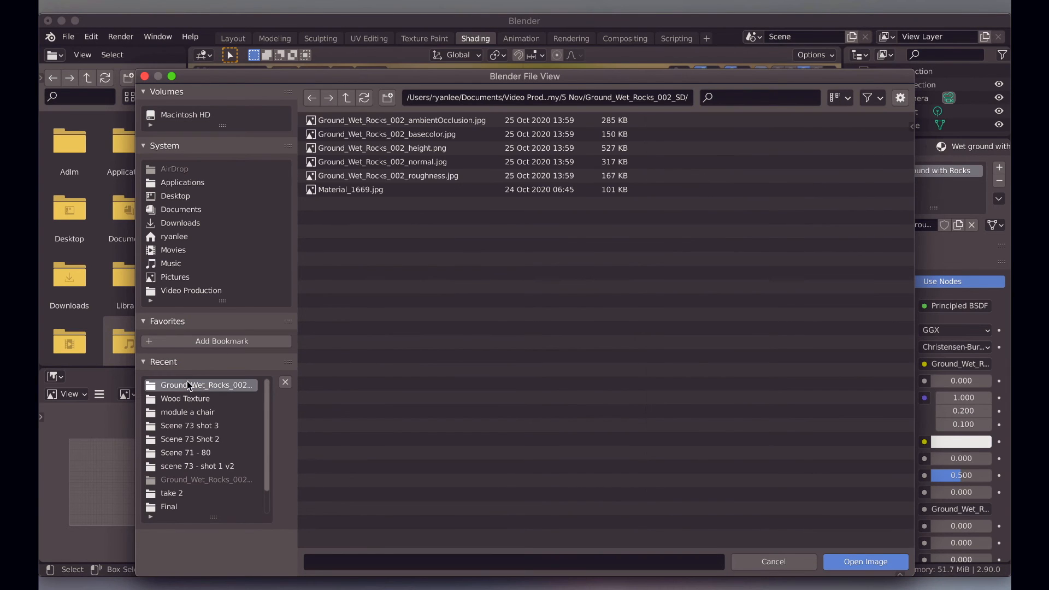
double_click(402, 162)
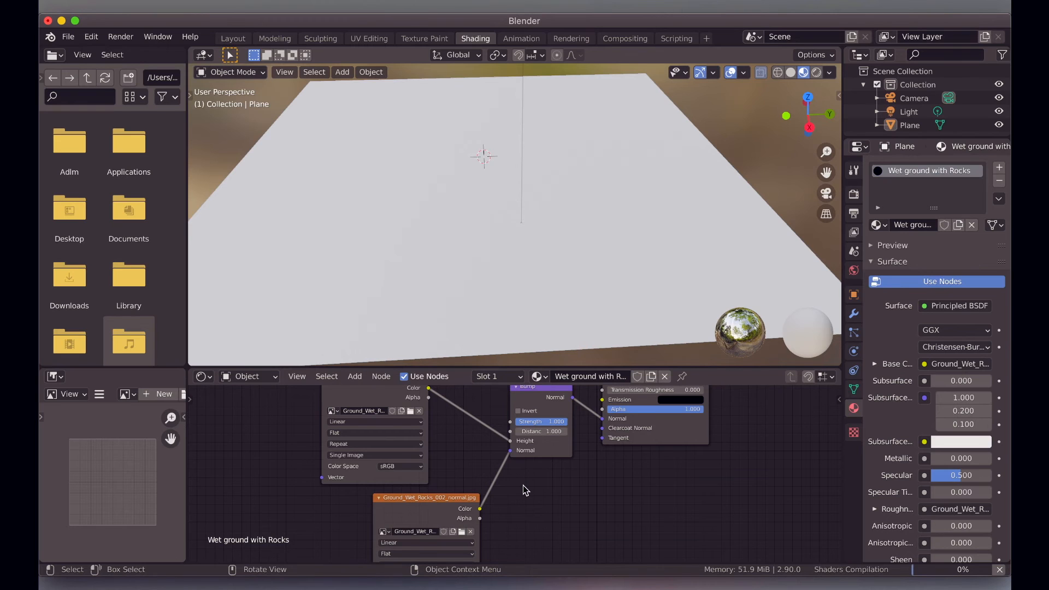
Try a Strength of 2 on the Bump node and return it to 1, comparing the relief on the rocks
scroll(469, 210, "right", 10)
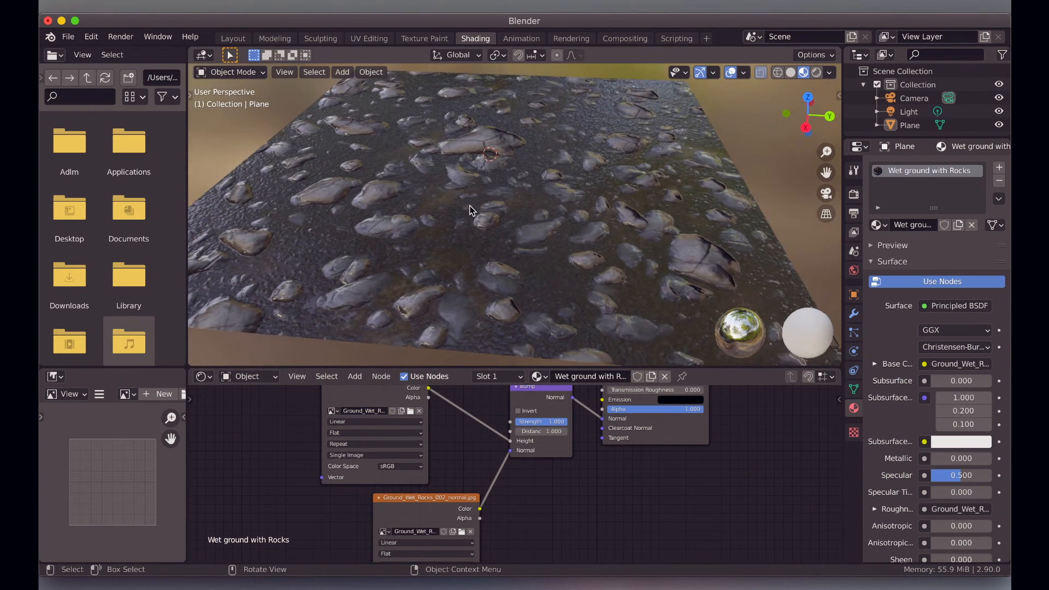
scroll(470, 211, "up", 5)
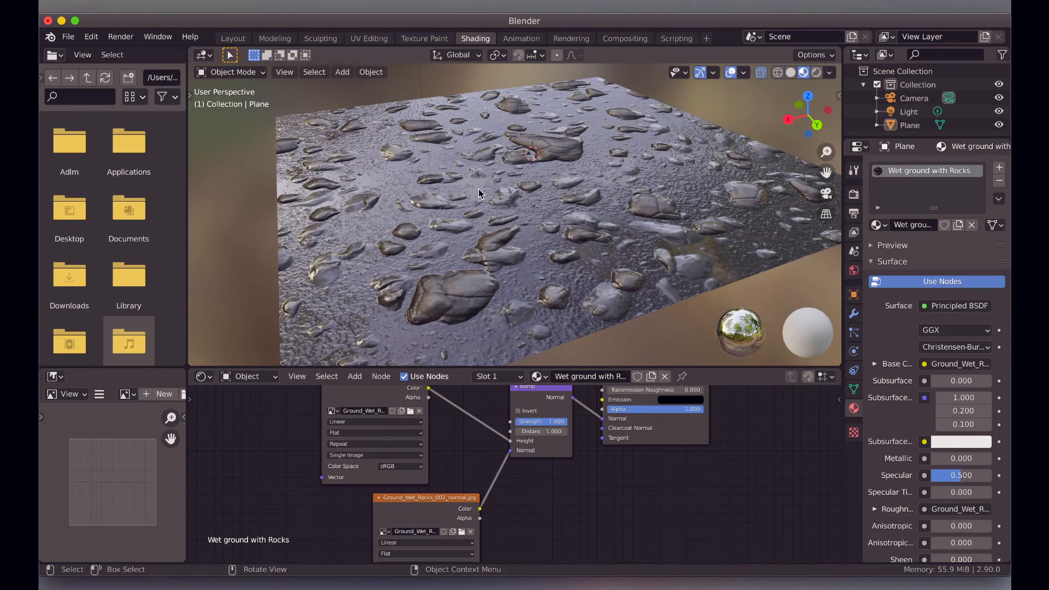
scroll(478, 193, "up", 3)
scroll(478, 193, "down", 5)
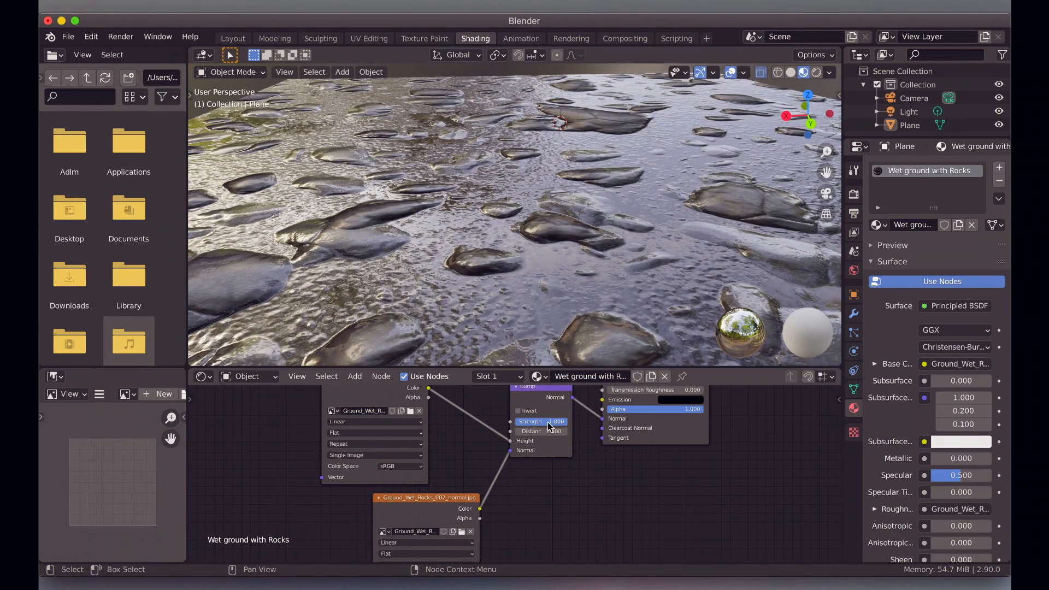
middle_click_drag(494, 257, 498, 245, "ctrl")
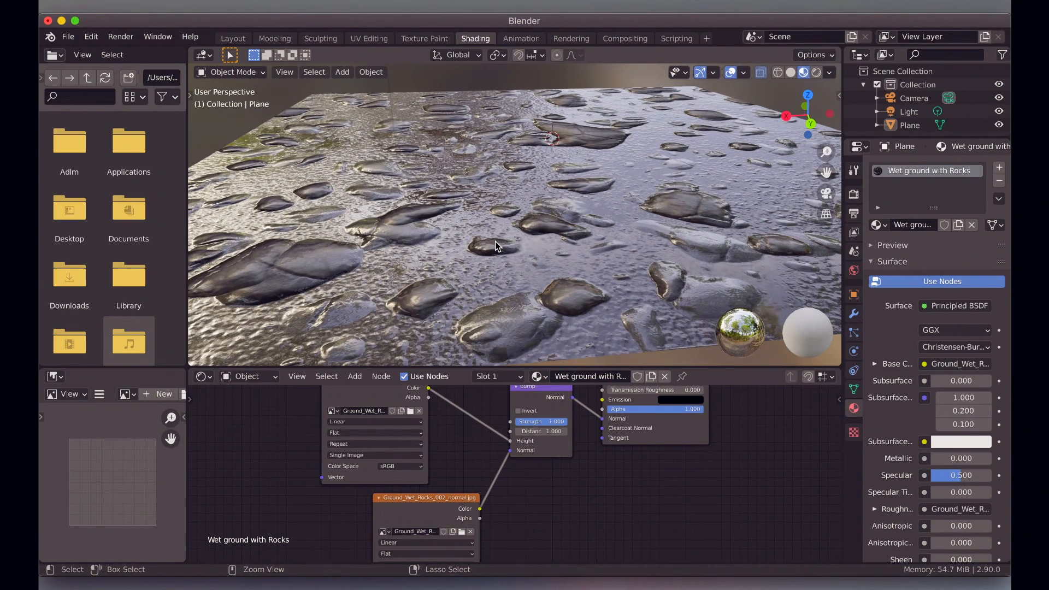
left_click_drag(545, 424, 568, 424)
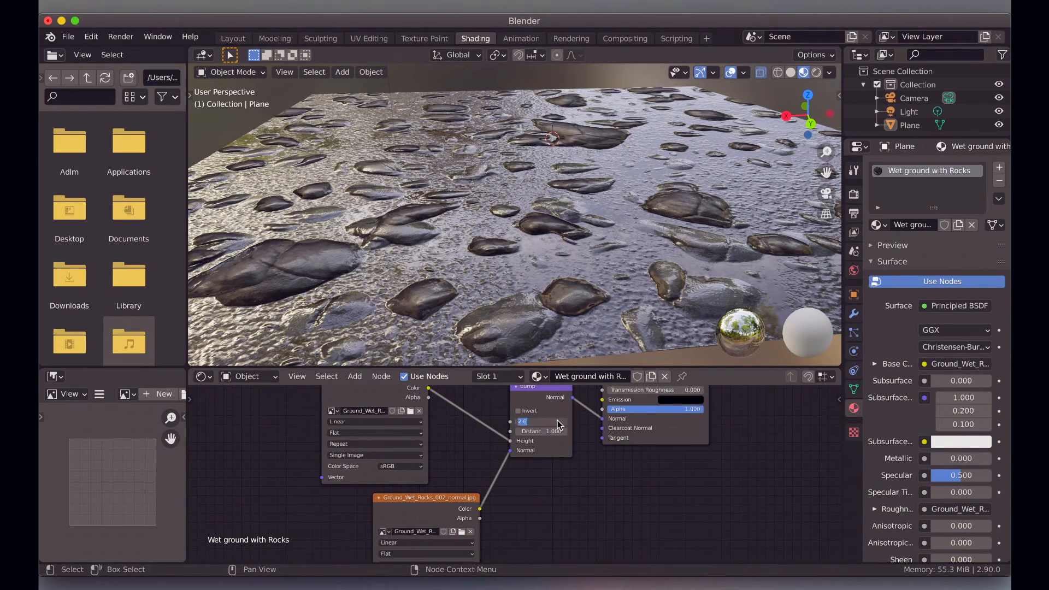
type("1")
key("Return")
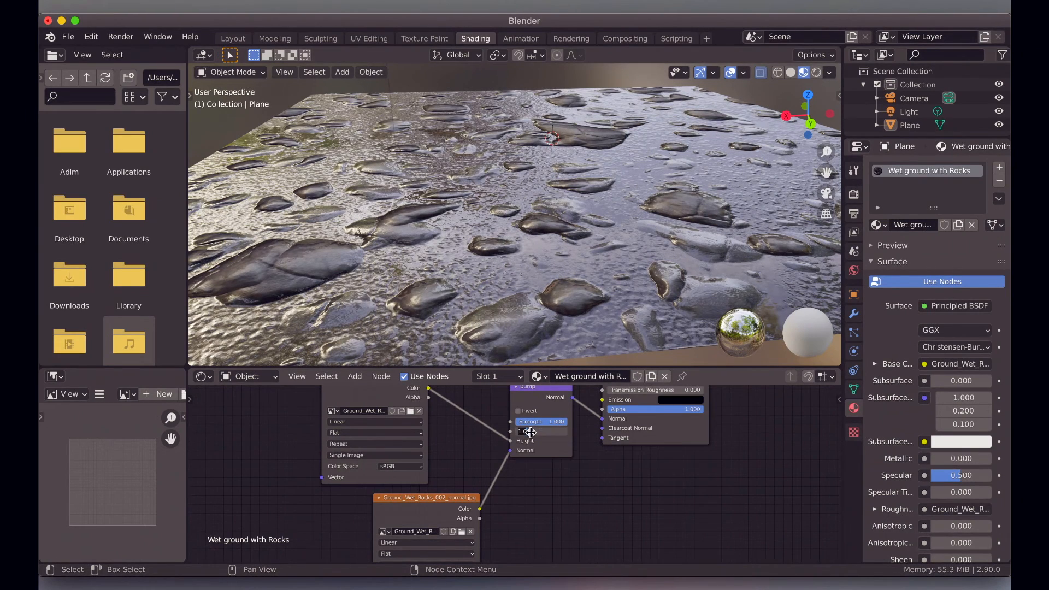
Compare Distance values of 1 and 2 on the Bump node and keep it at 2
type("2")
key("Return")
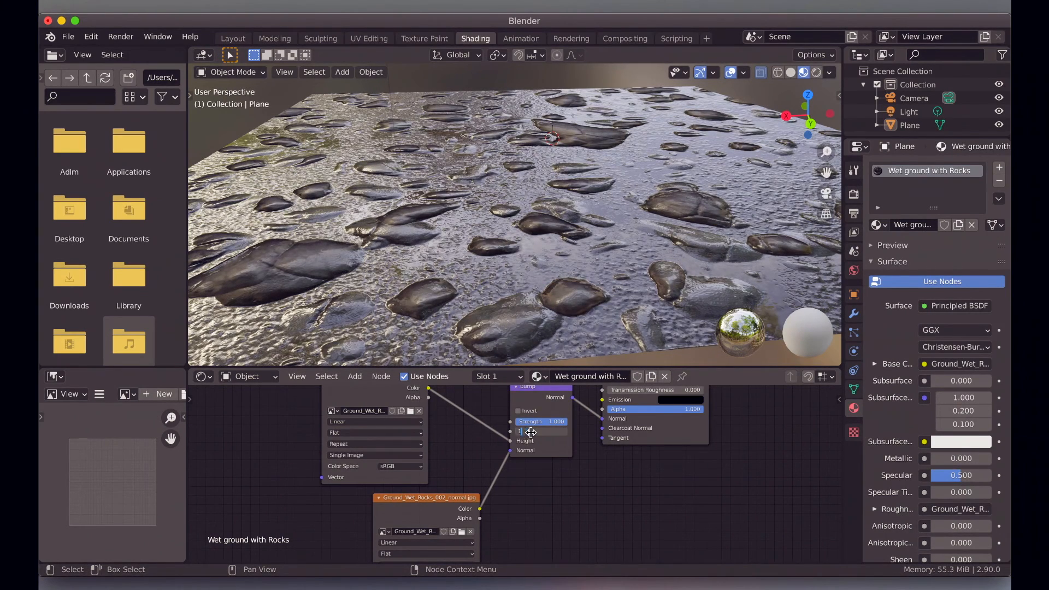
left_click(530, 432)
type("1")
key("Return")
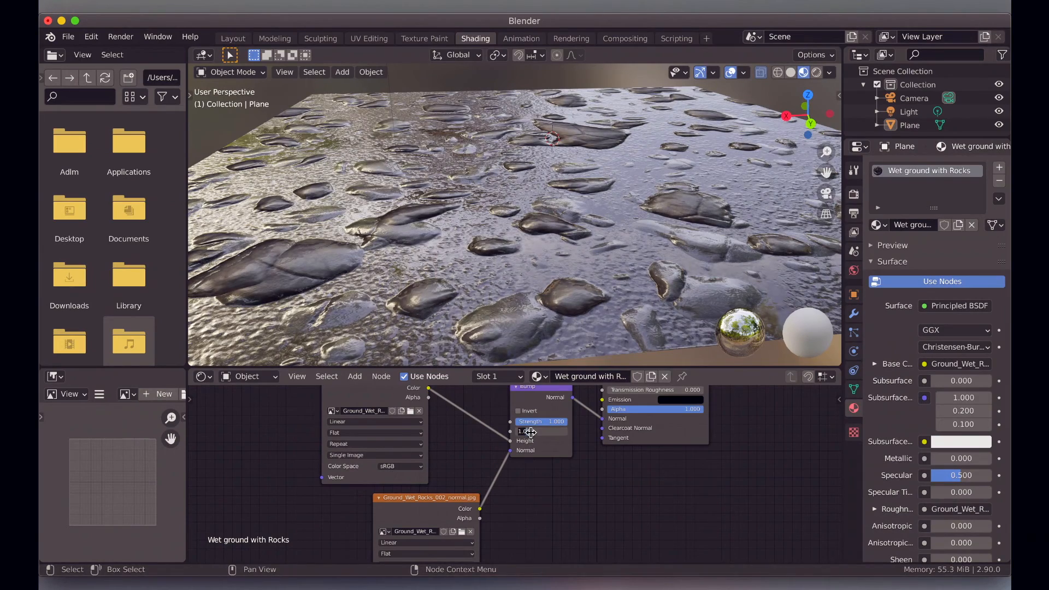
type("2")
key("Return")
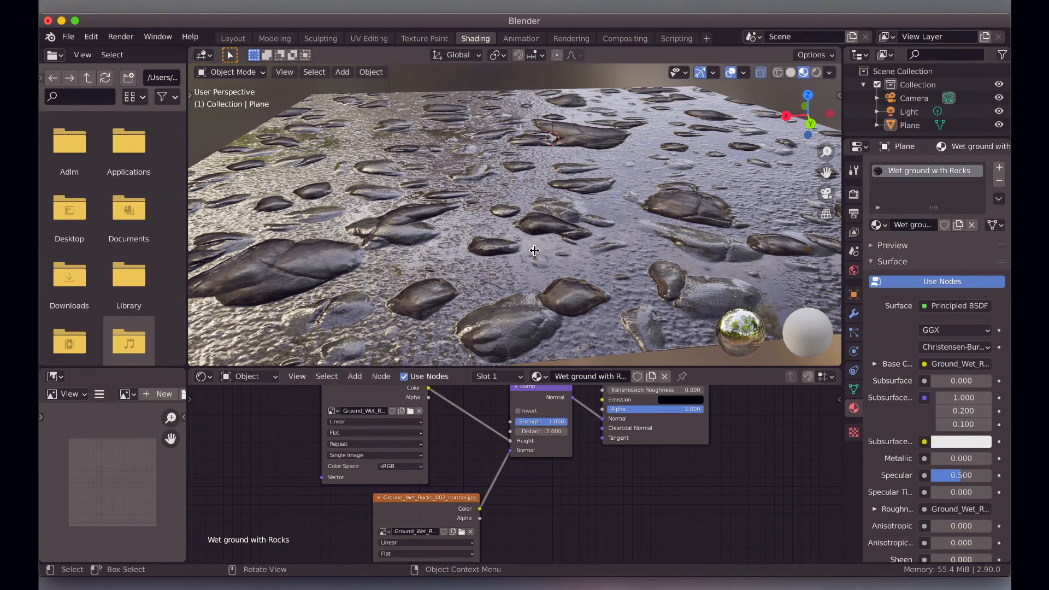
Examine the stronger bump relief on the rocks and wet ground from several sides of the plane
scroll(534, 250, "right", 10)
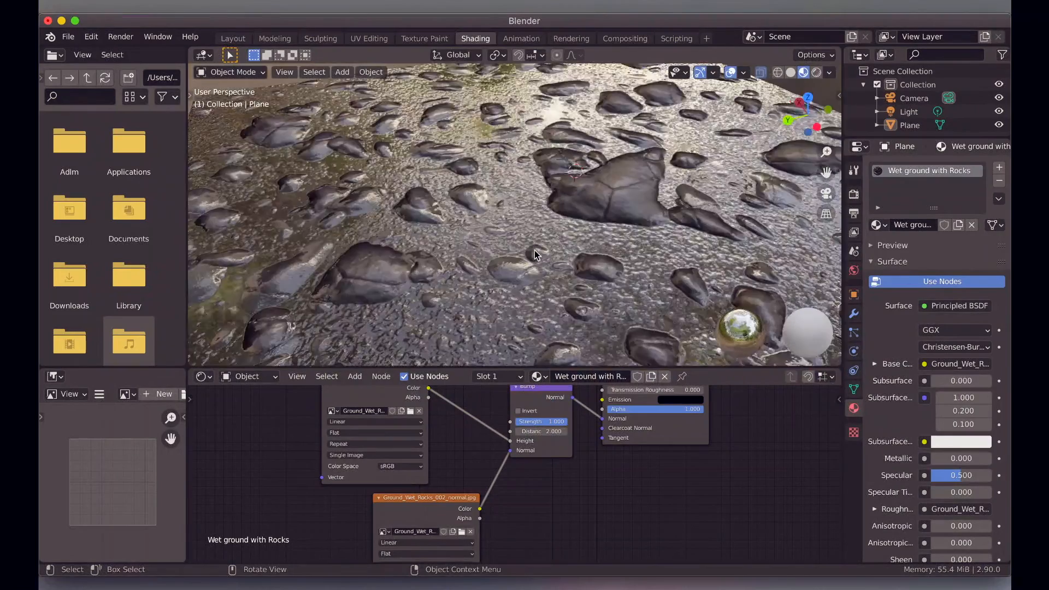
scroll(534, 250, "right", 3)
scroll(534, 250, "down", 5, "ctrl")
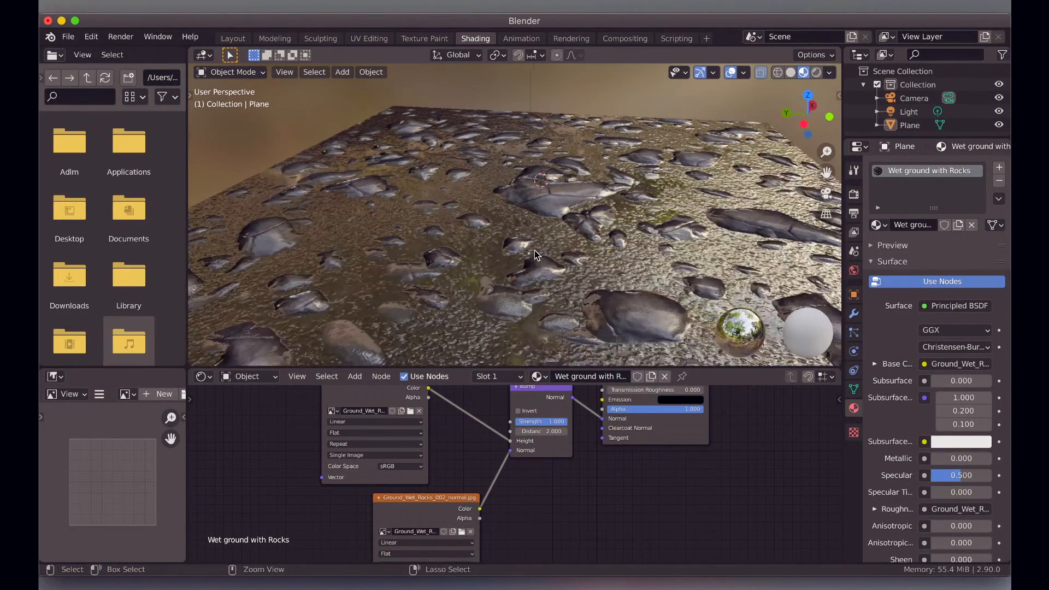
scroll(534, 250, "up", 3, "ctrl")
scroll(460, 247, "left", 5)
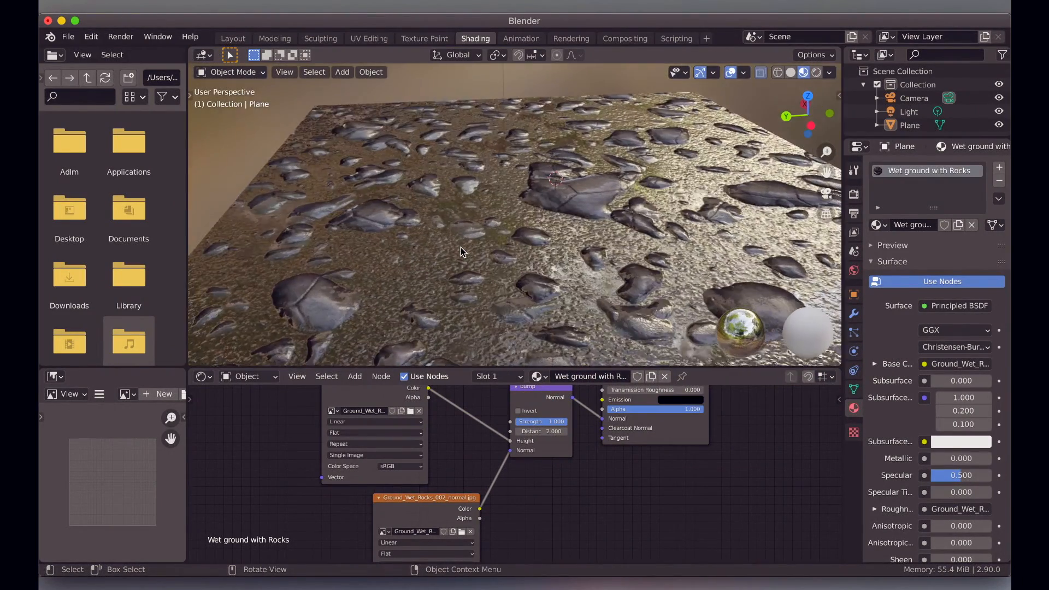
scroll(461, 247, "left", 10)
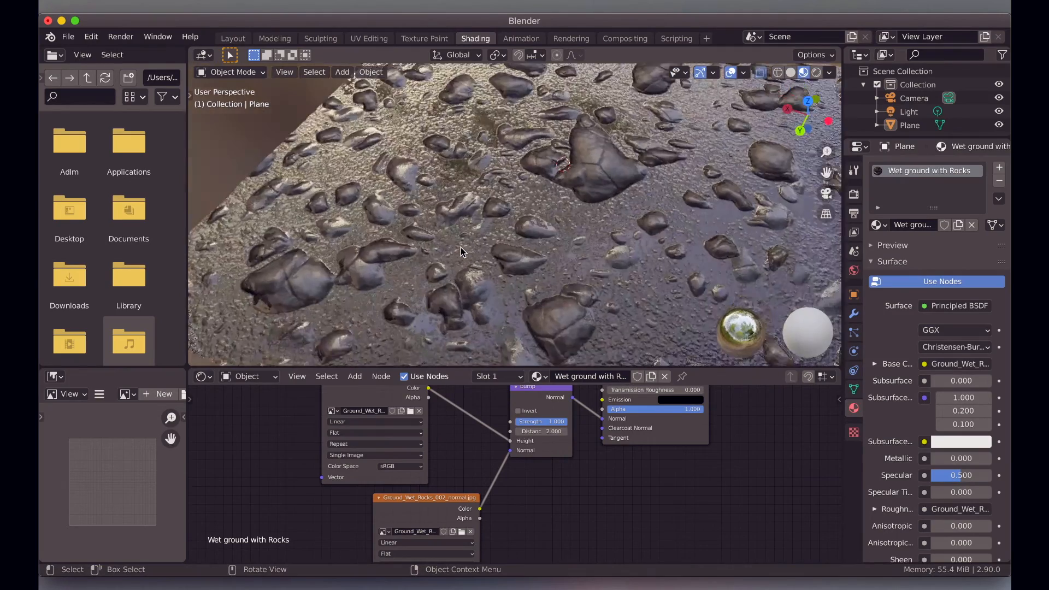
scroll(460, 247, "left", 6)
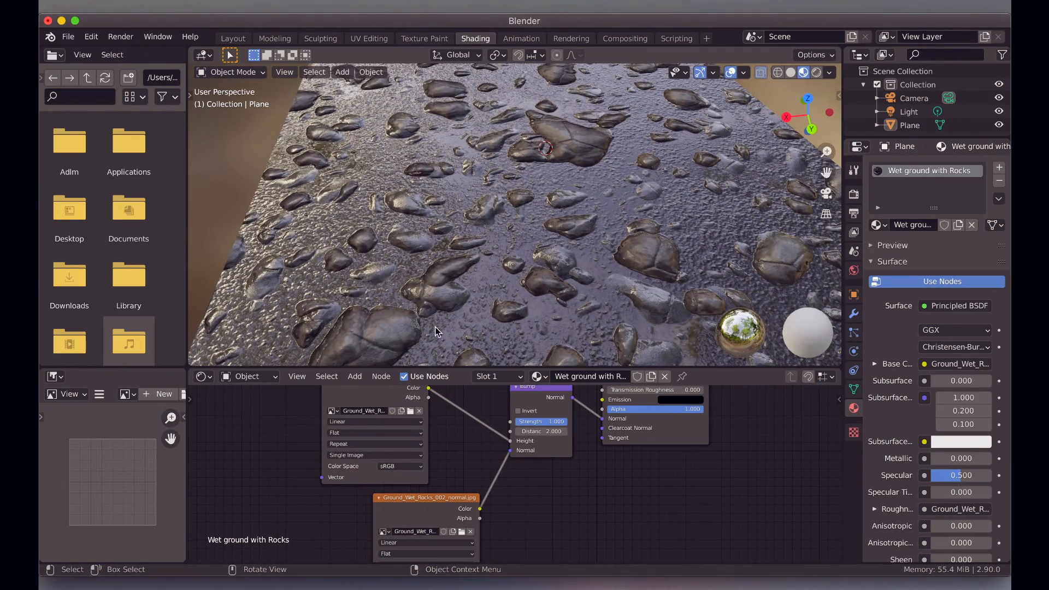
Review the node setup from the base color and roughness textures to the height texture and Bump node
scroll(464, 454, "up", 5)
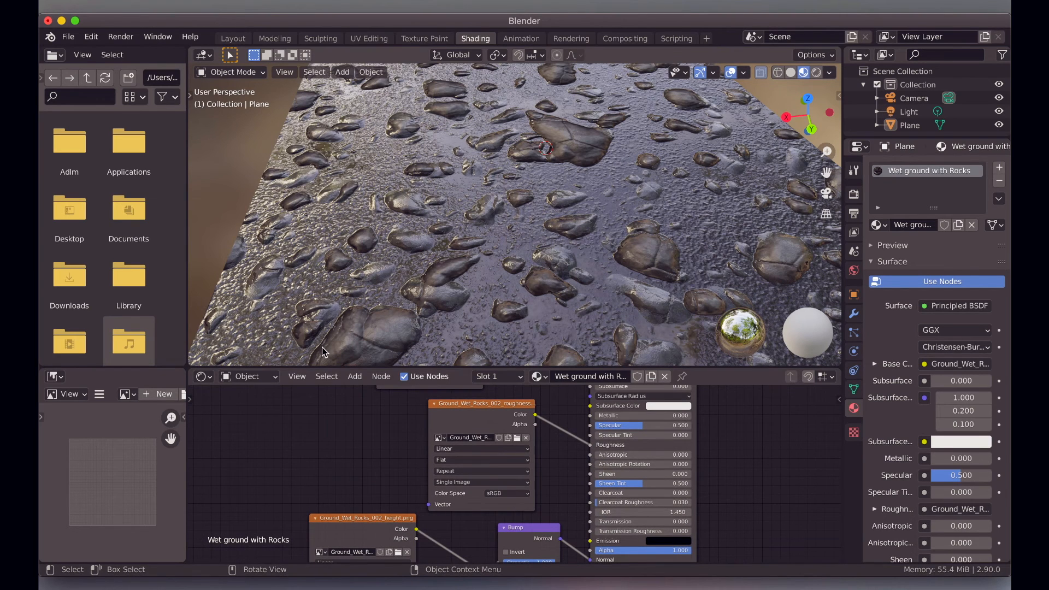
scroll(395, 427, "up", 5)
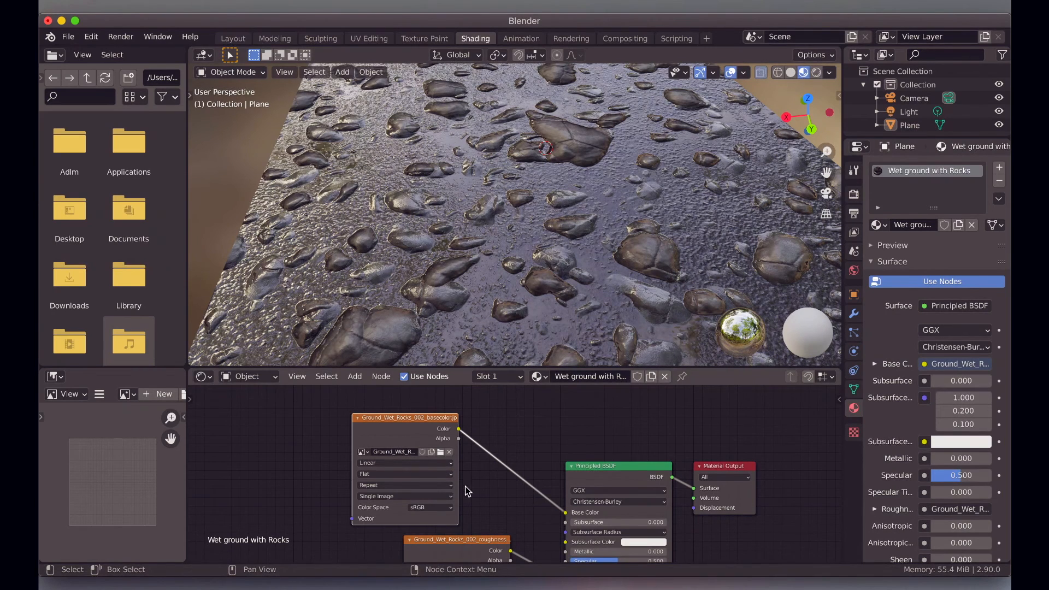
scroll(466, 490, "down", 2)
left_click(454, 500)
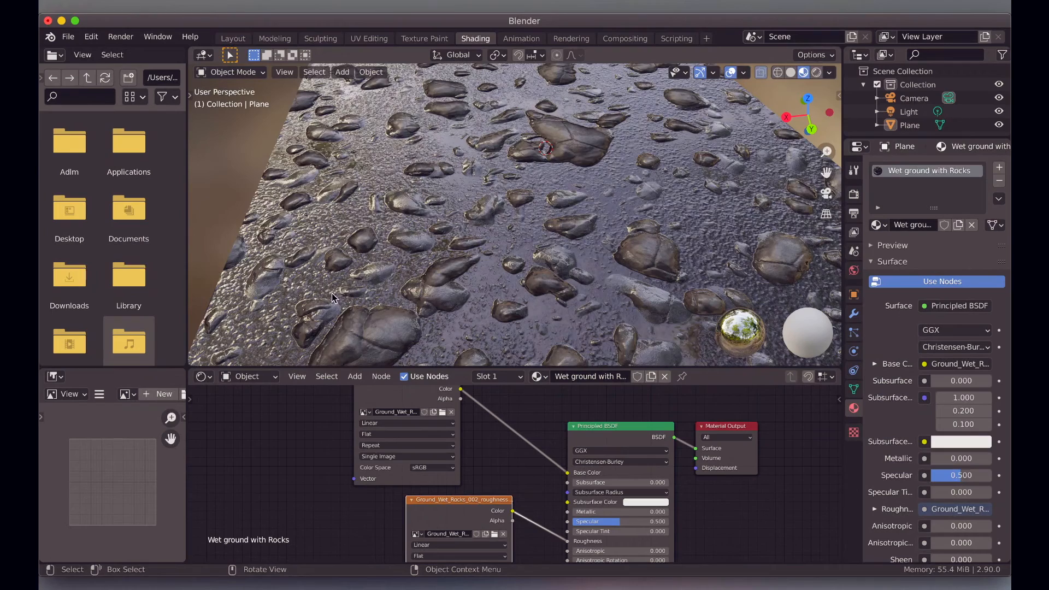
middle_click_drag(316, 284, 294, 327)
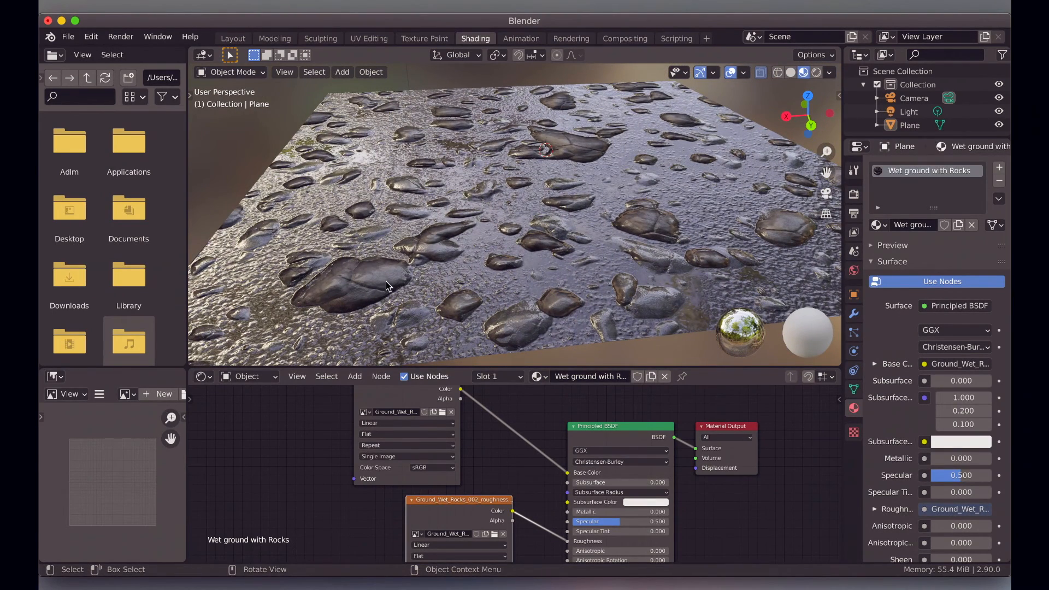
scroll(461, 461, "down", 10)
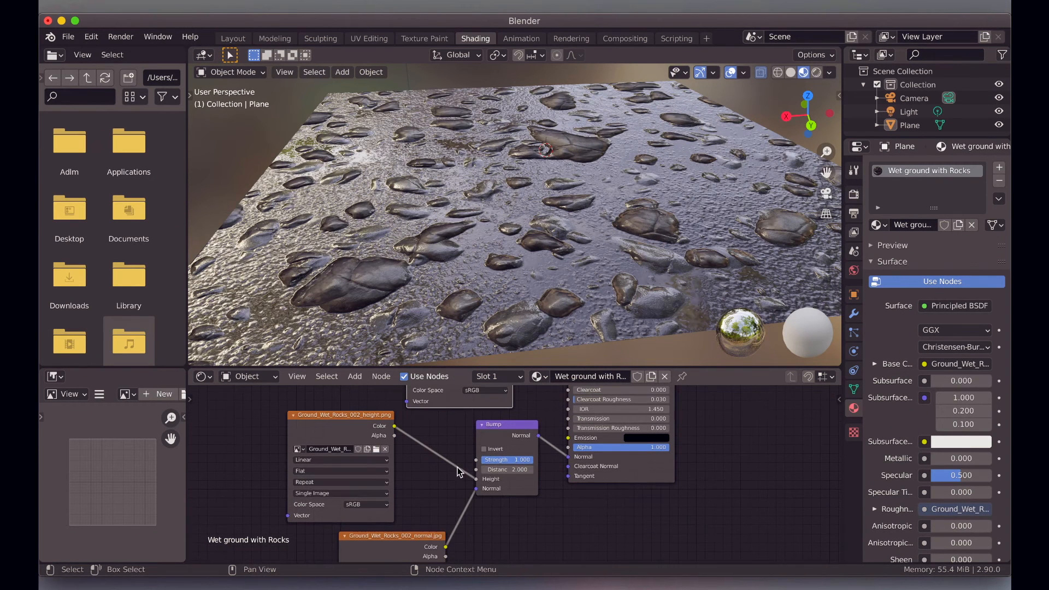
left_click(343, 414)
left_click(498, 431)
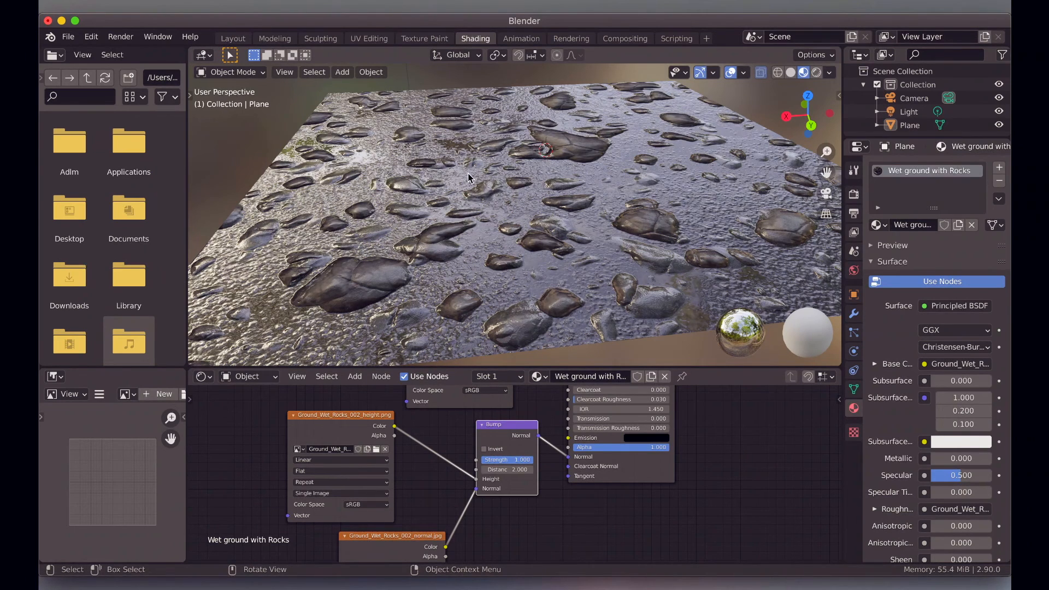
Inspect the finished wet ground material all around the plane, both close up and from farther away
scroll(468, 173, "right", 10)
scroll(467, 173, "right", 10)
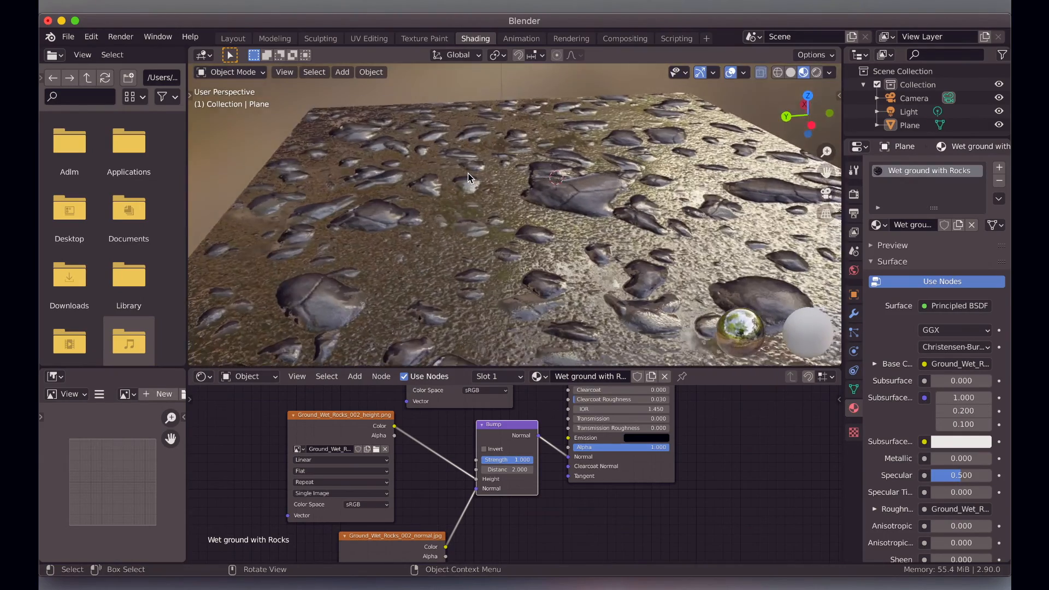
scroll(467, 173, "right", 10)
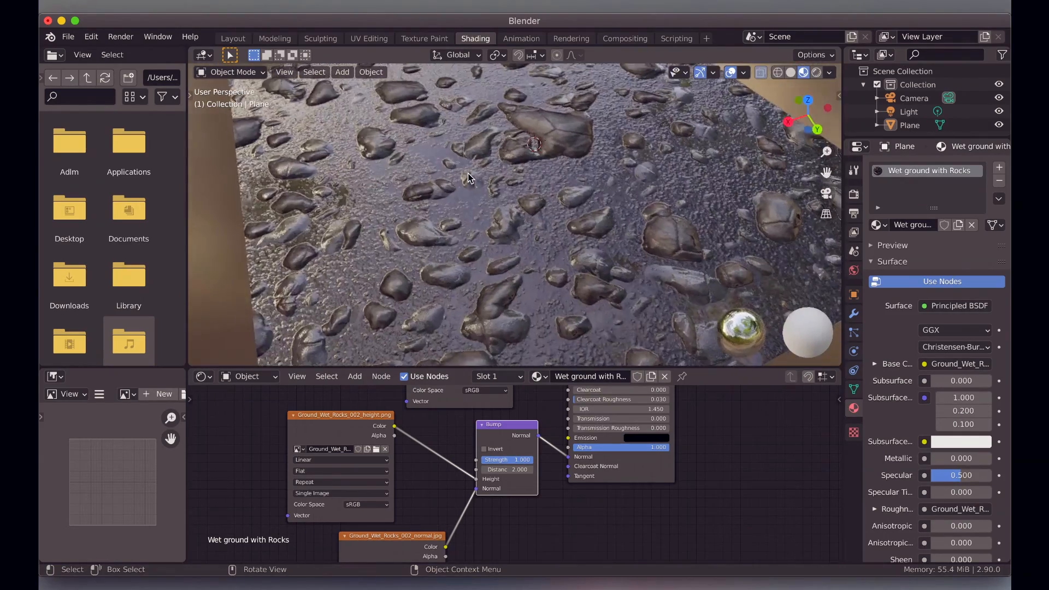
scroll(467, 172, "right", 10)
scroll(468, 173, "down", 4, "ctrl")
scroll(468, 172, "up", 3, "ctrl")
scroll(413, 186, "left", 4, "shift")
scroll(412, 185, "right", 5)
scroll(414, 189, "right", 1)
scroll(463, 185, "up", 5, "ctrl")
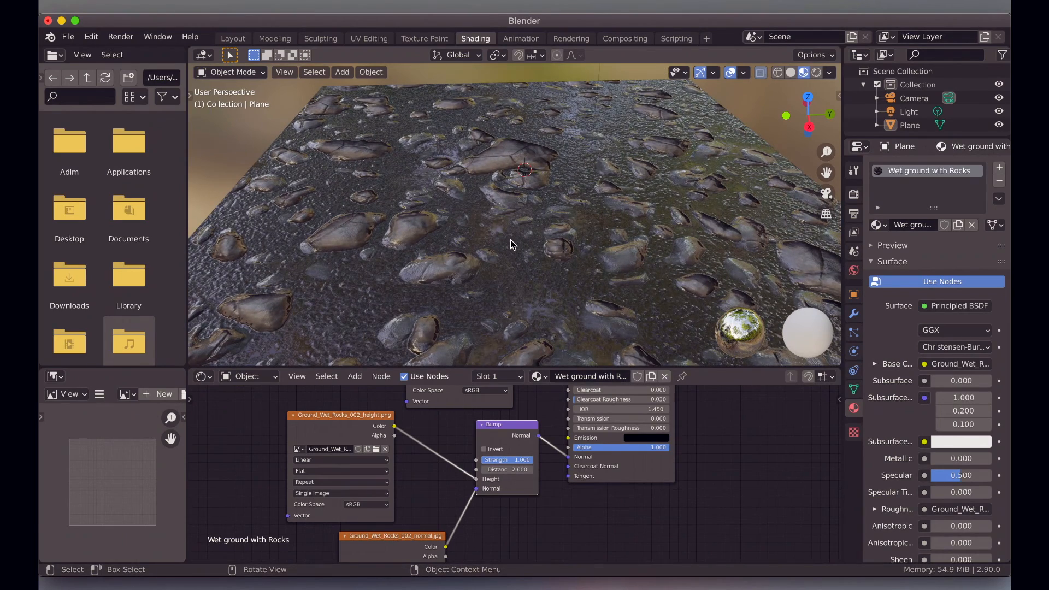
scroll(510, 240, "down", 4, "ctrl")
scroll(510, 241, "right", 6)
scroll(510, 241, "up", 4, "ctrl")
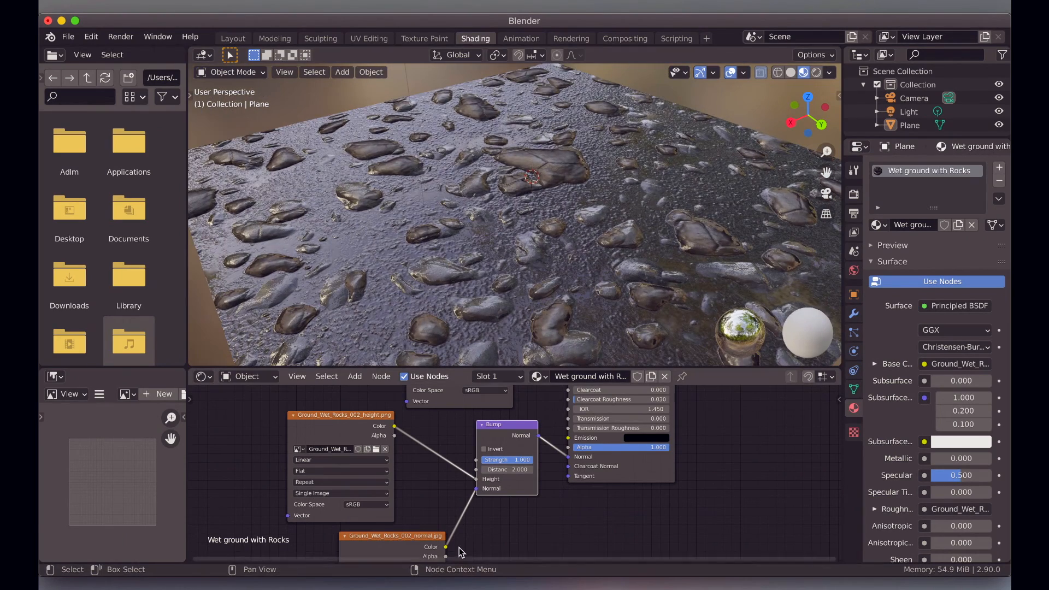
Switch to Firefox, open cgtextures.com in a new tab and look over its home page
left_click(622, 589)
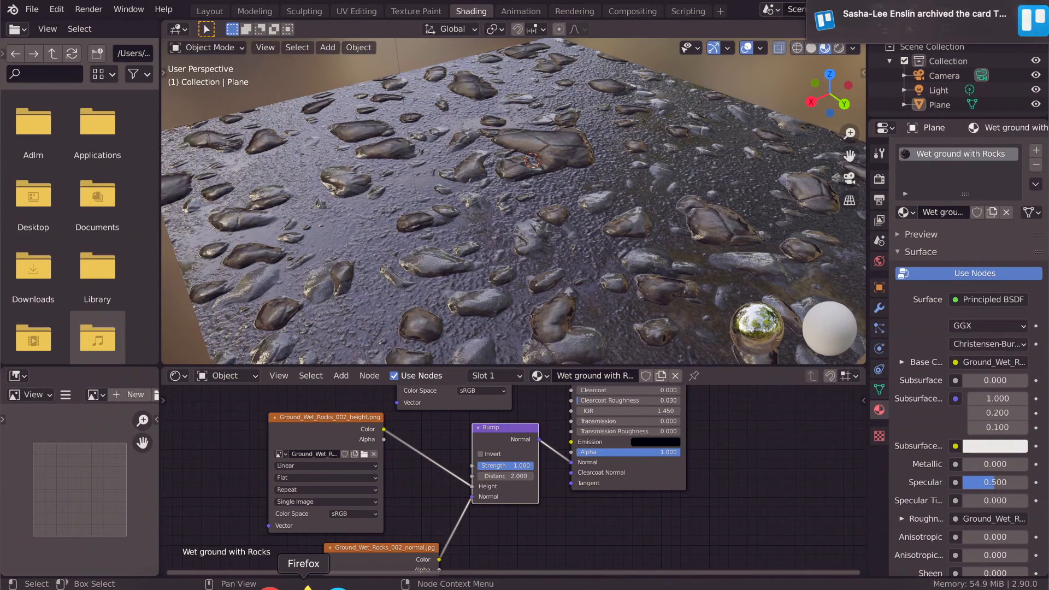
left_click(325, 573)
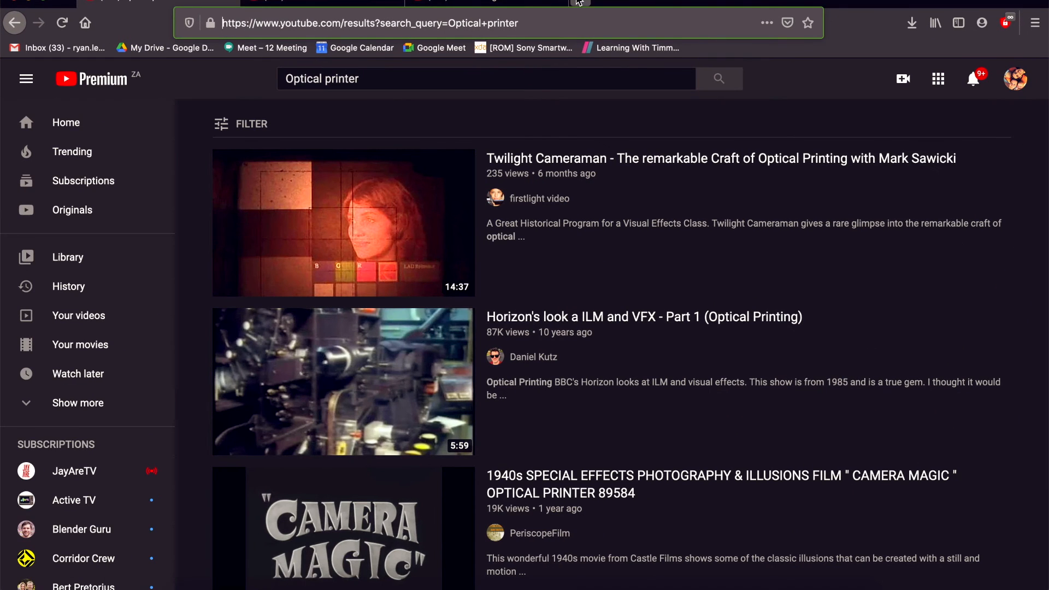
left_click(580, 2)
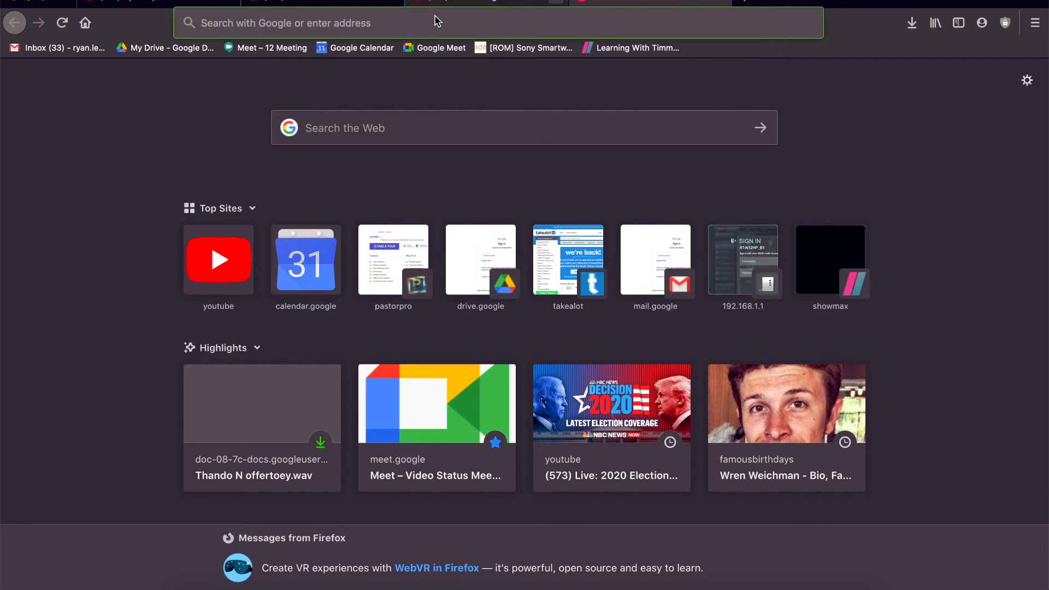
type("cgte")
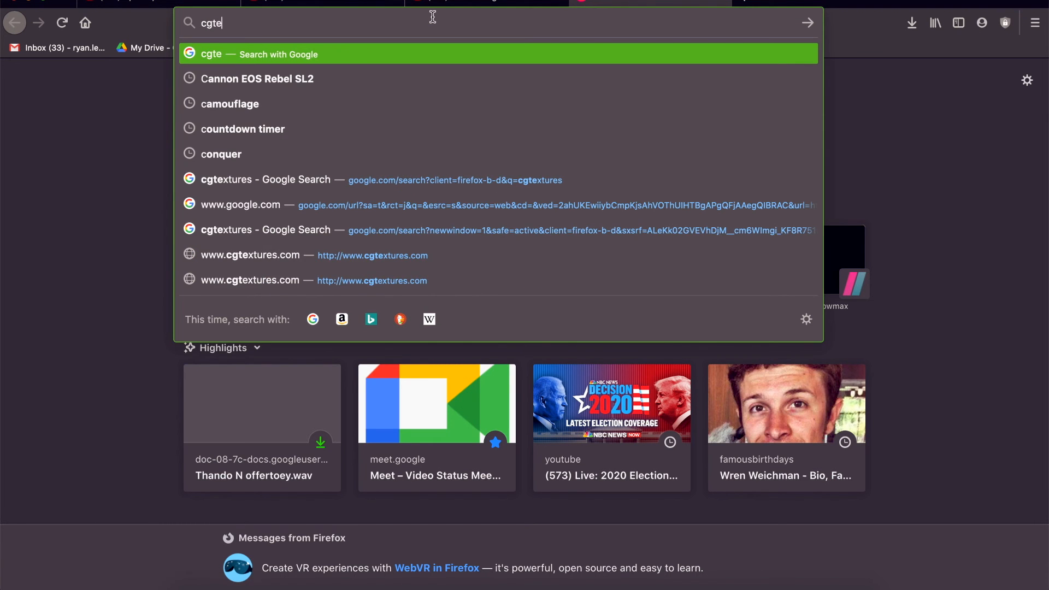
type("xtures.com")
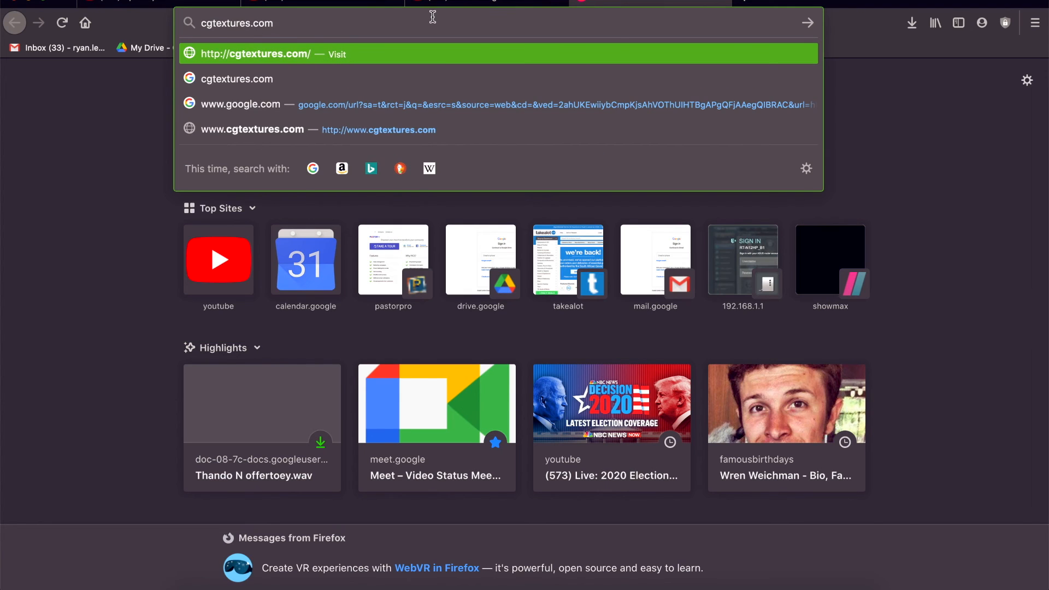
key("Return")
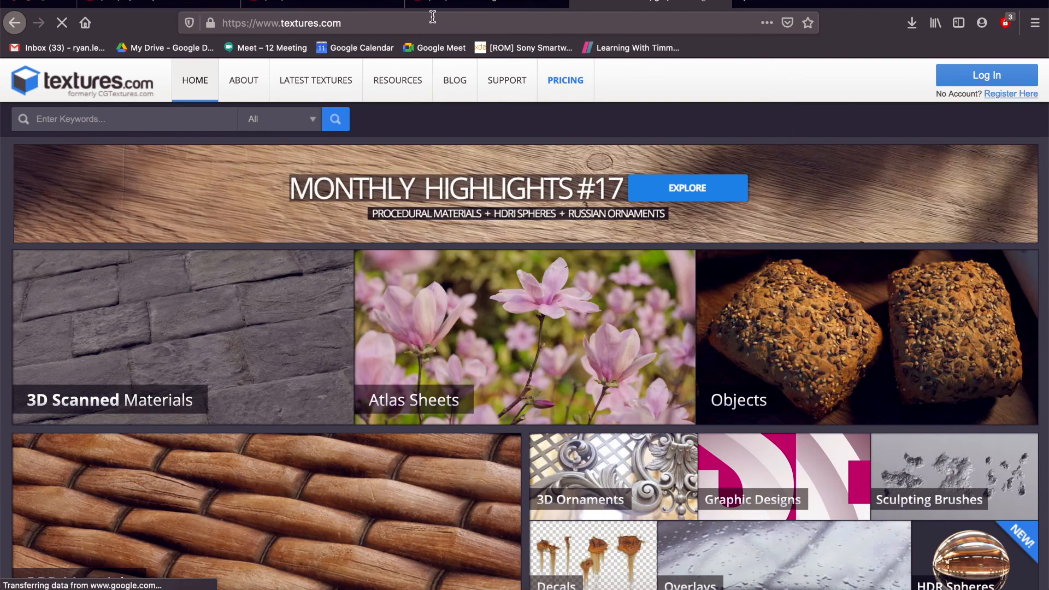
scroll(512, 394, "down", 1)
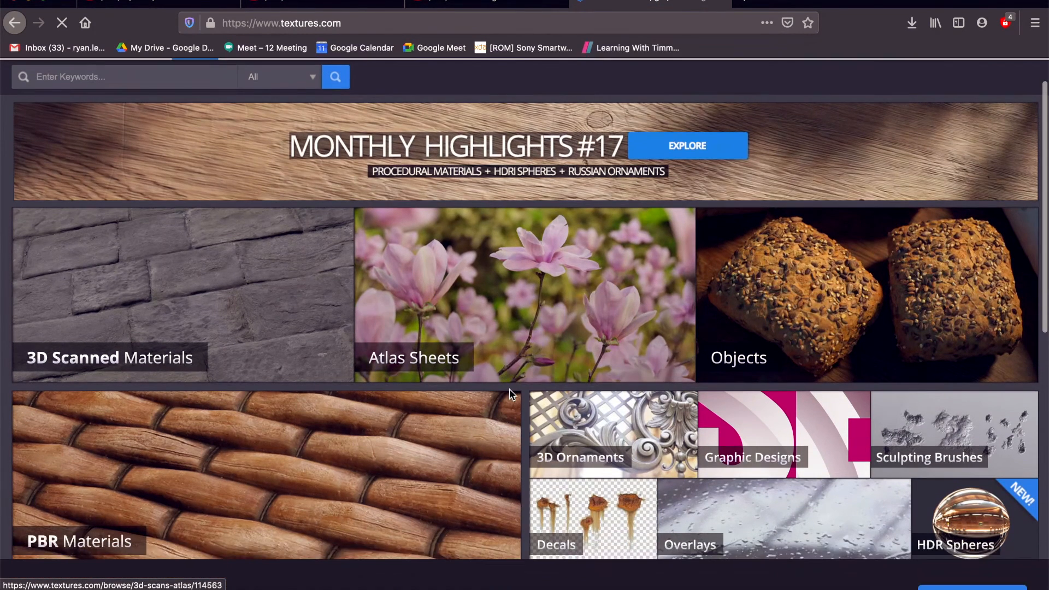
scroll(512, 394, "up", 1)
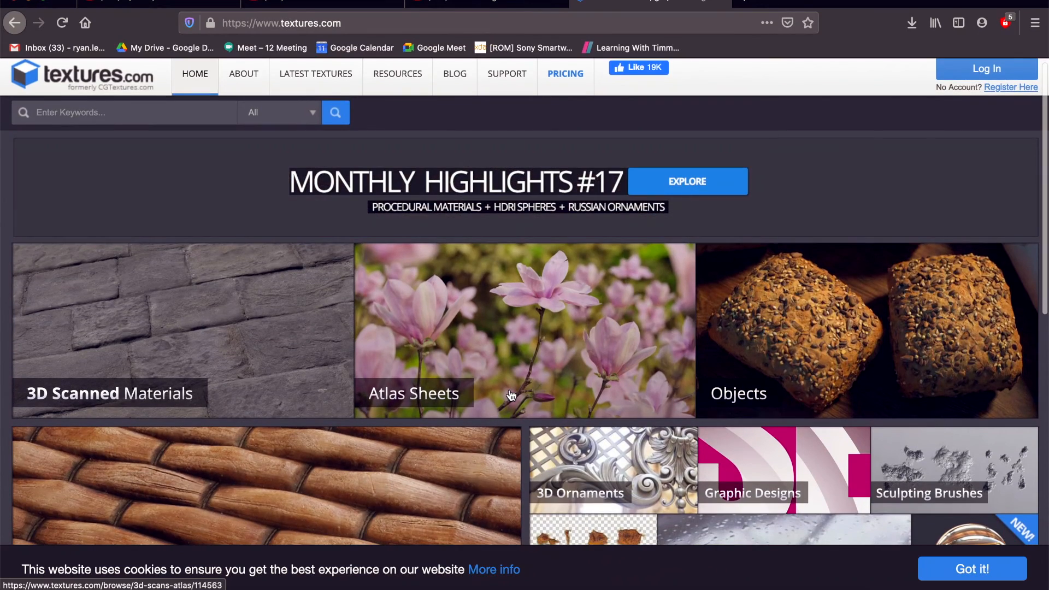
Look through the material and Photo Textures categories on the textures.com home page
scroll(511, 395, "down", 4)
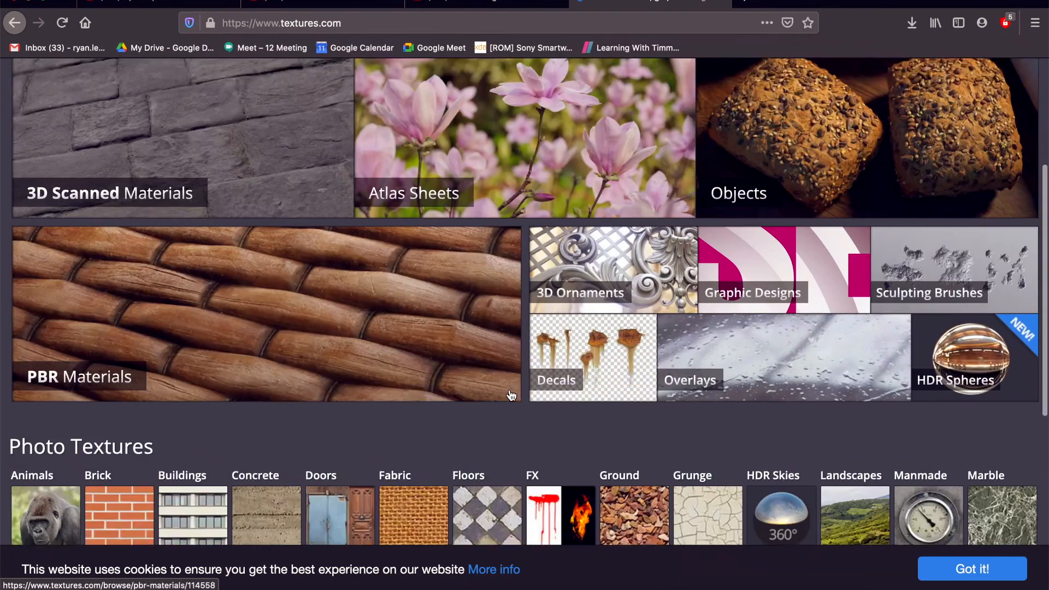
scroll(511, 395, "down", 1)
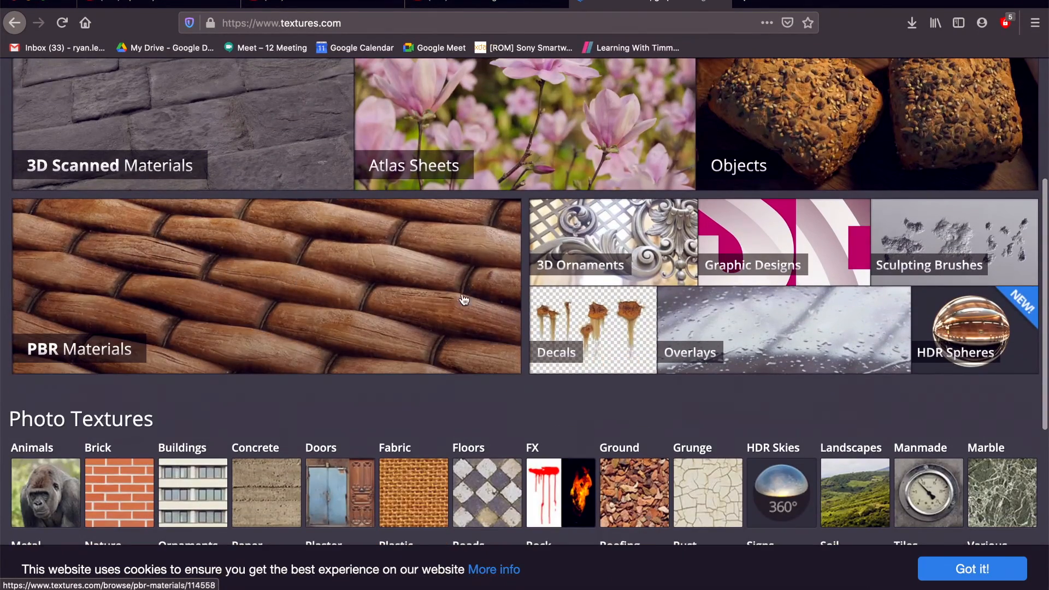
scroll(456, 362, "down", 3)
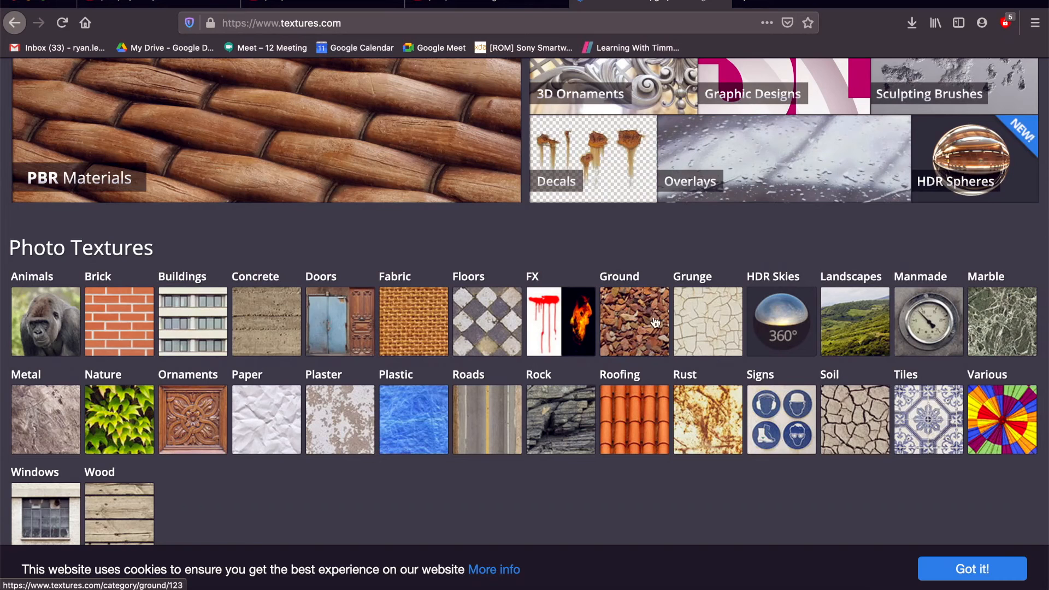
scroll(635, 319, "down", 1)
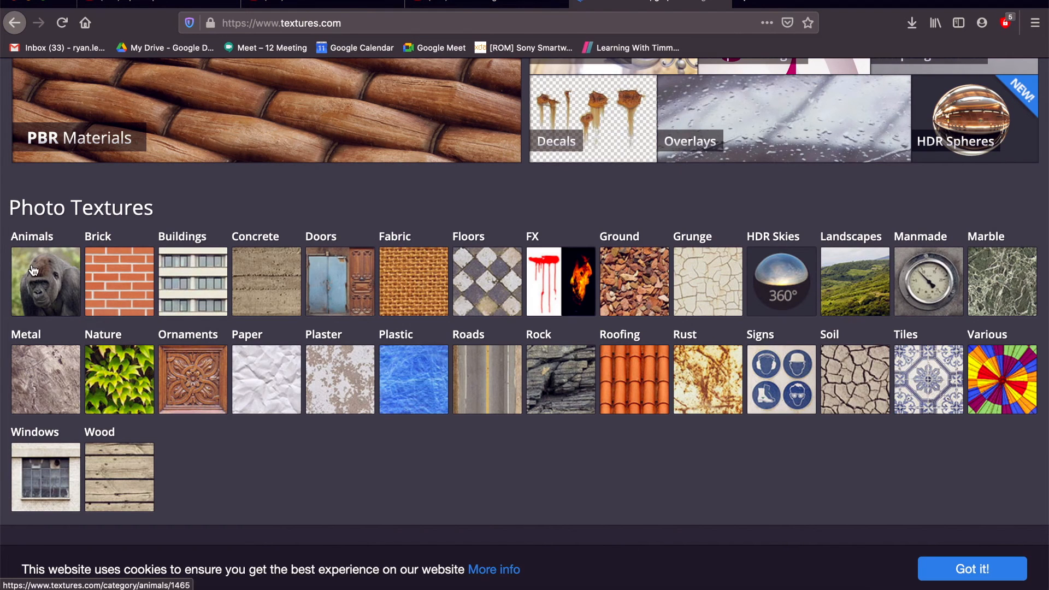
scroll(743, 307, "down", 1)
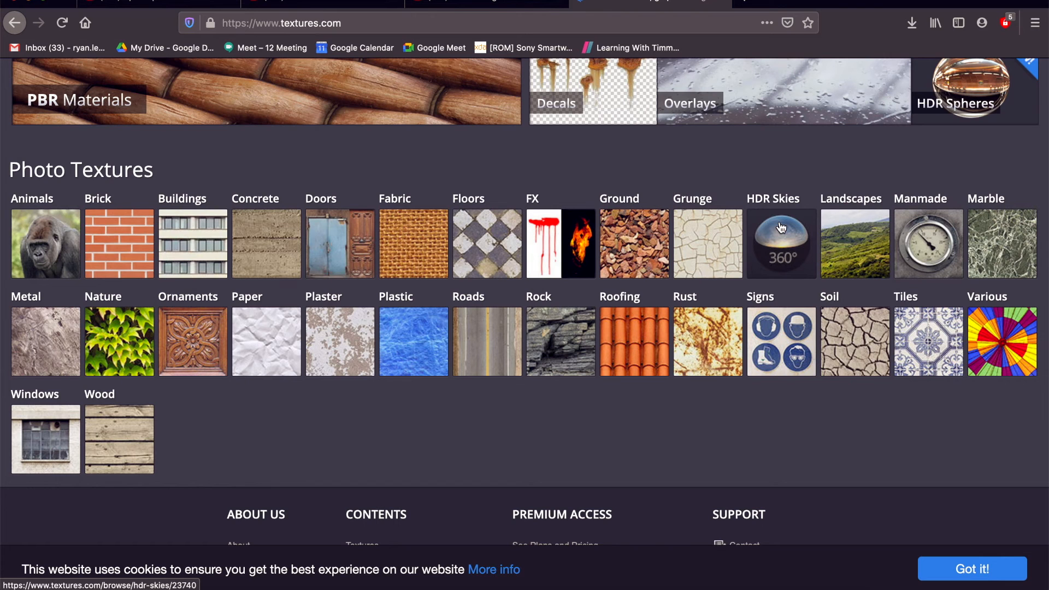
scroll(754, 245, "up", 3)
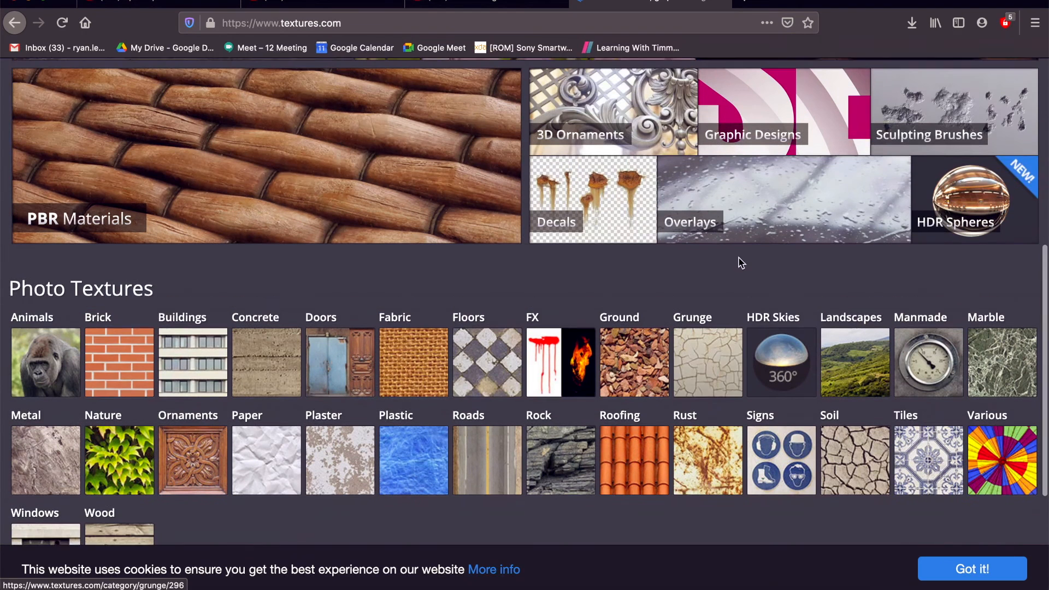
Open the HDR Spheres category and browse the panoramas under Newest Panoramas
left_click(977, 189)
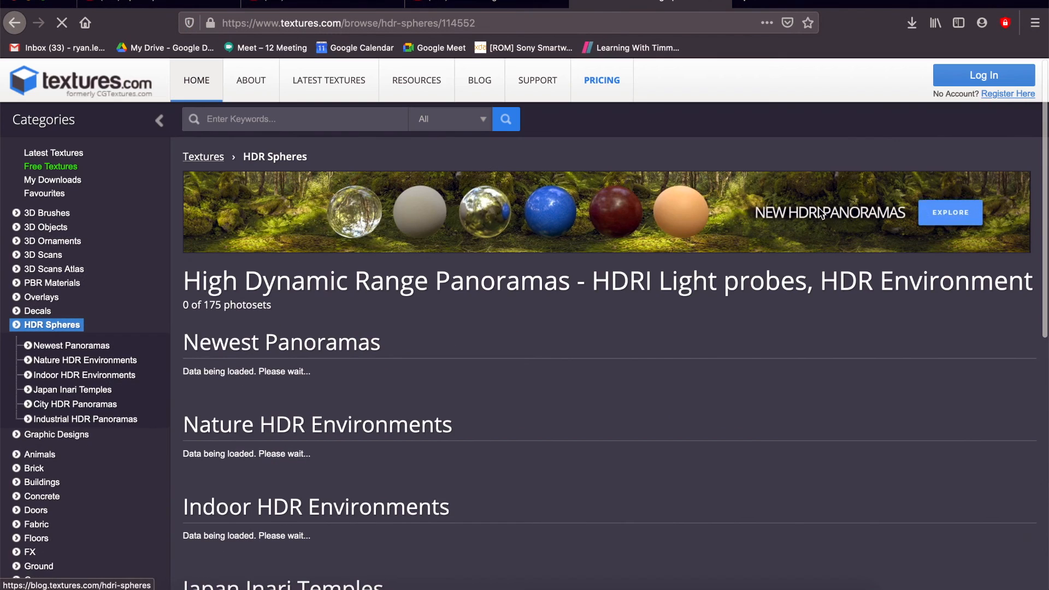
scroll(433, 352, "down", 2)
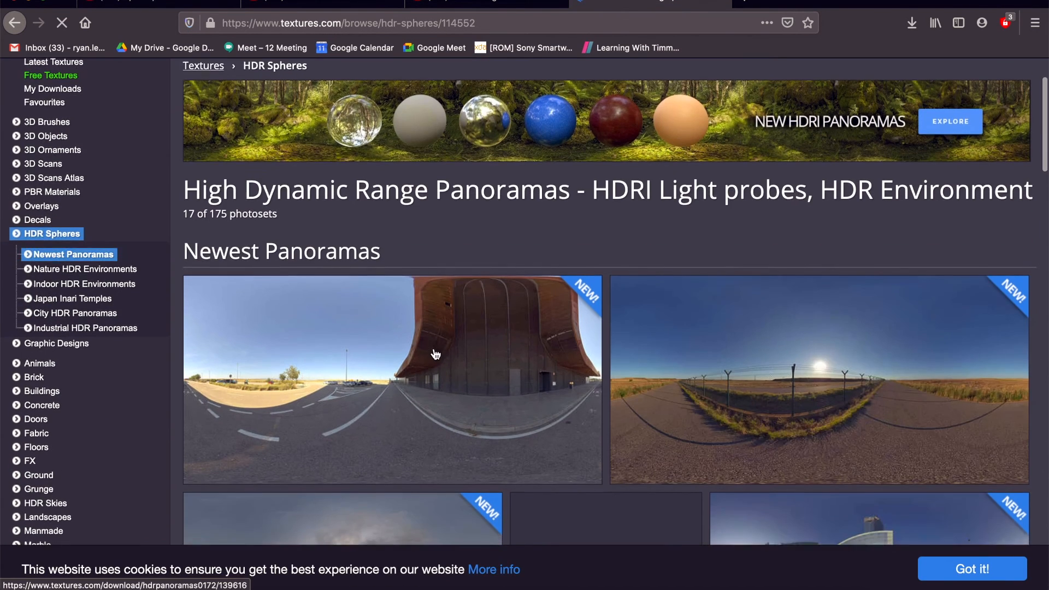
scroll(434, 352, "down", 4)
scroll(434, 352, "up", 3)
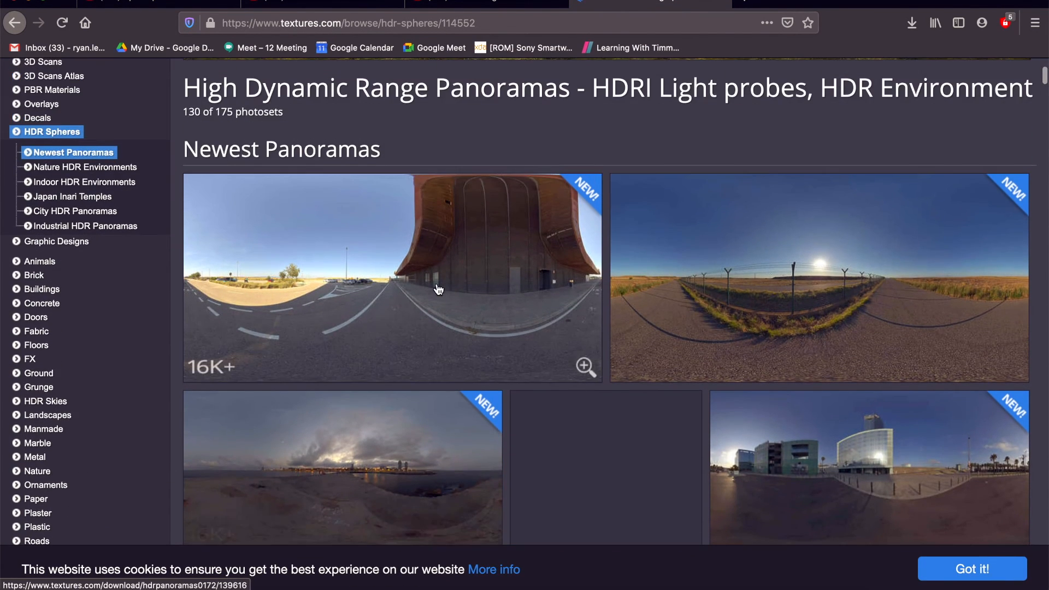
scroll(452, 320, "down", 12)
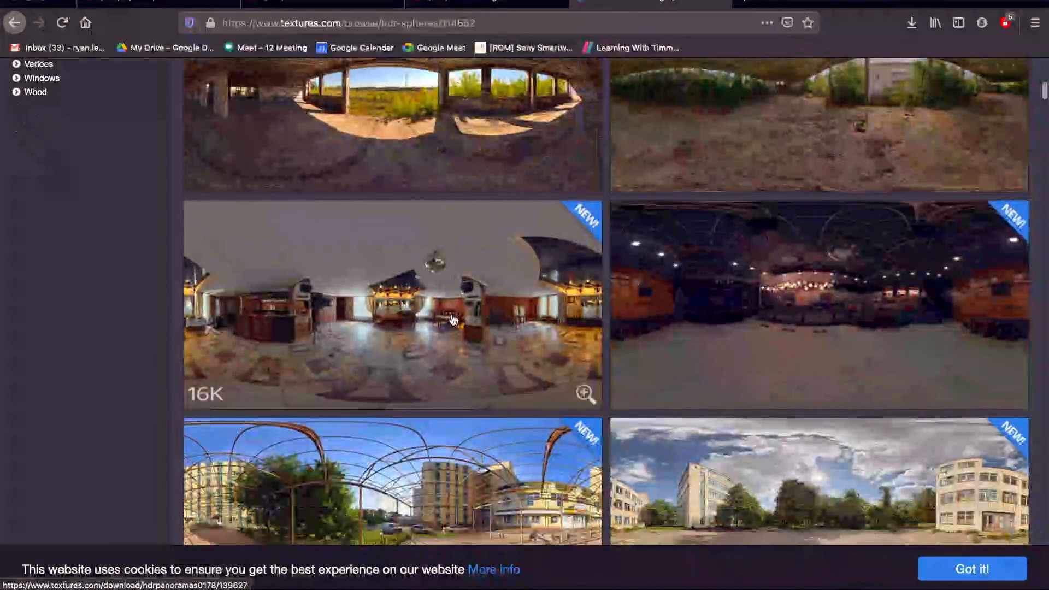
scroll(453, 320, "down", 2)
scroll(453, 319, "up", 7)
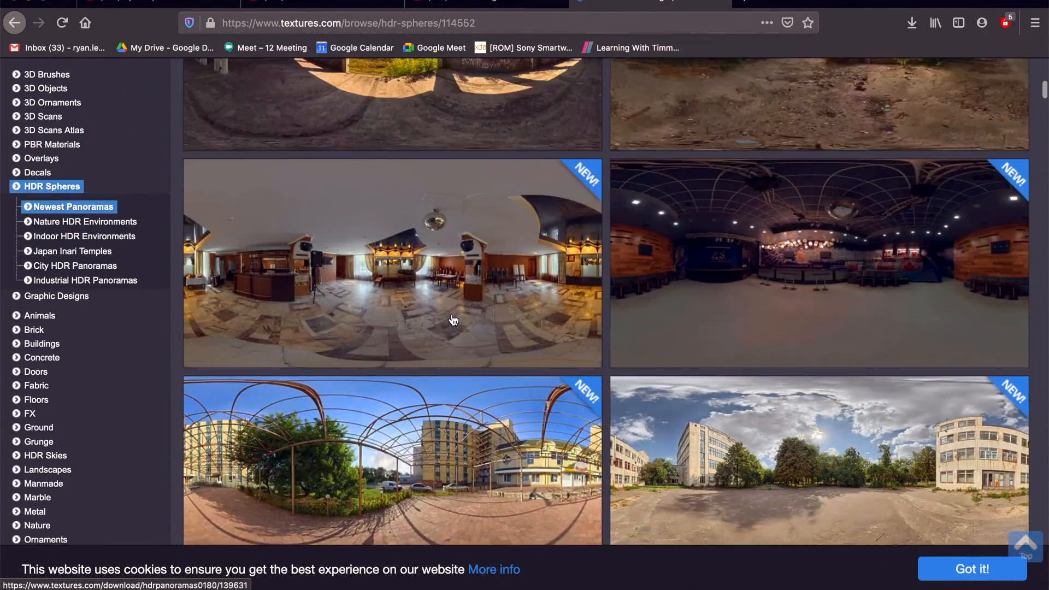
scroll(453, 319, "down", 1)
scroll(453, 320, "up", 8)
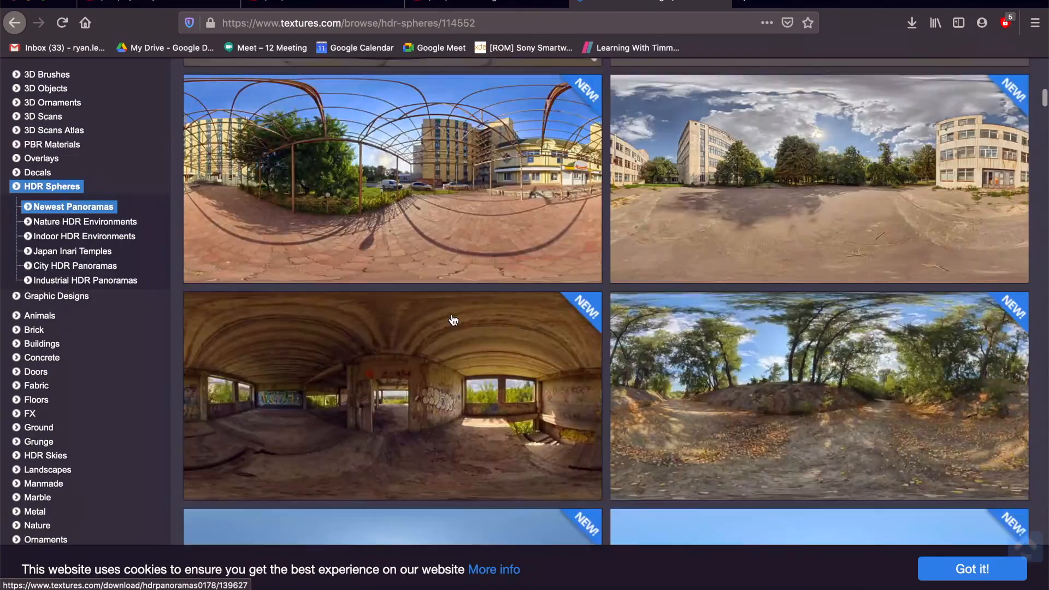
scroll(452, 320, "down", 7)
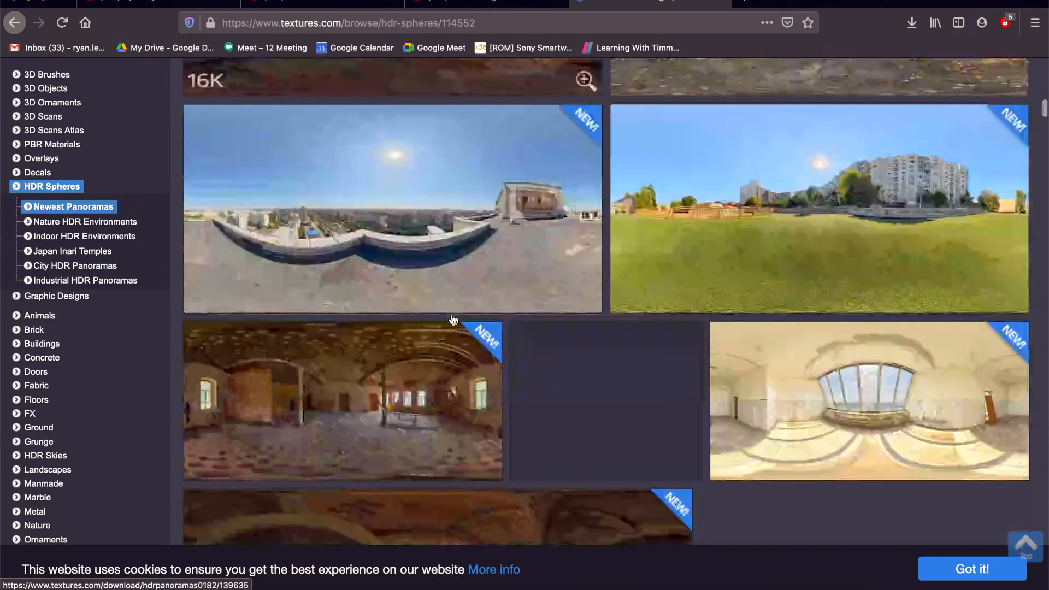
scroll(453, 319, "down", 4)
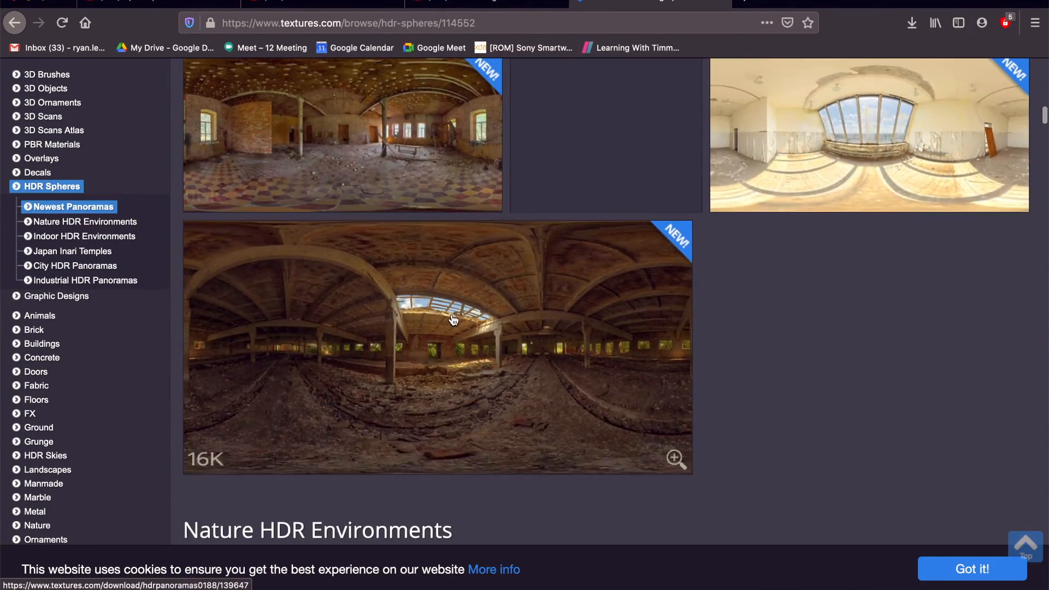
Open the Abandoned Penthouse HDR panorama and examine its preview spheres and the JPG and EXR download sizes
scroll(453, 319, "up", 2)
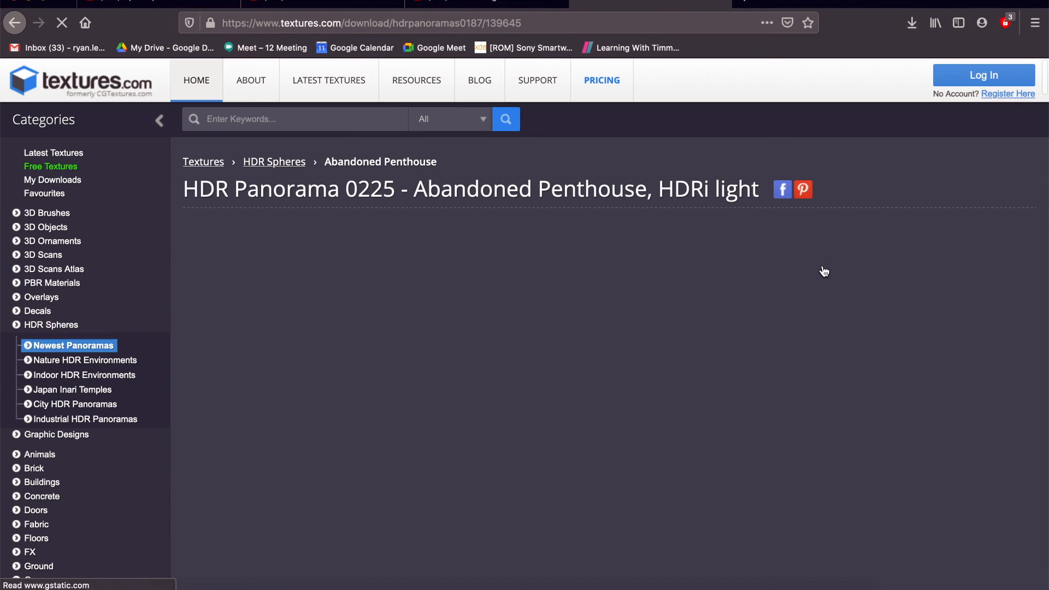
scroll(531, 328, "down", 2)
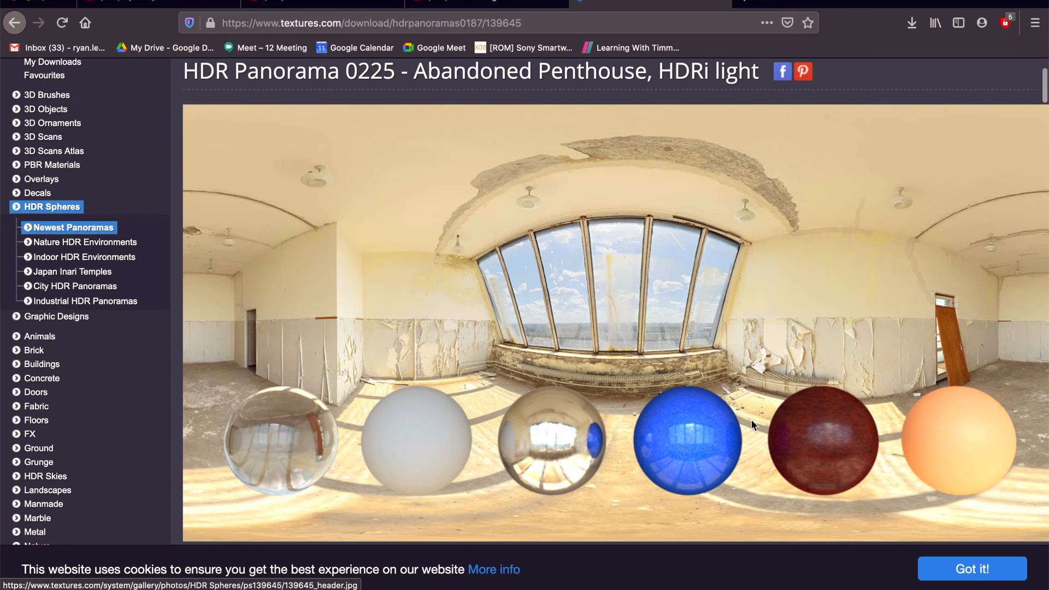
scroll(752, 420, "down", 8)
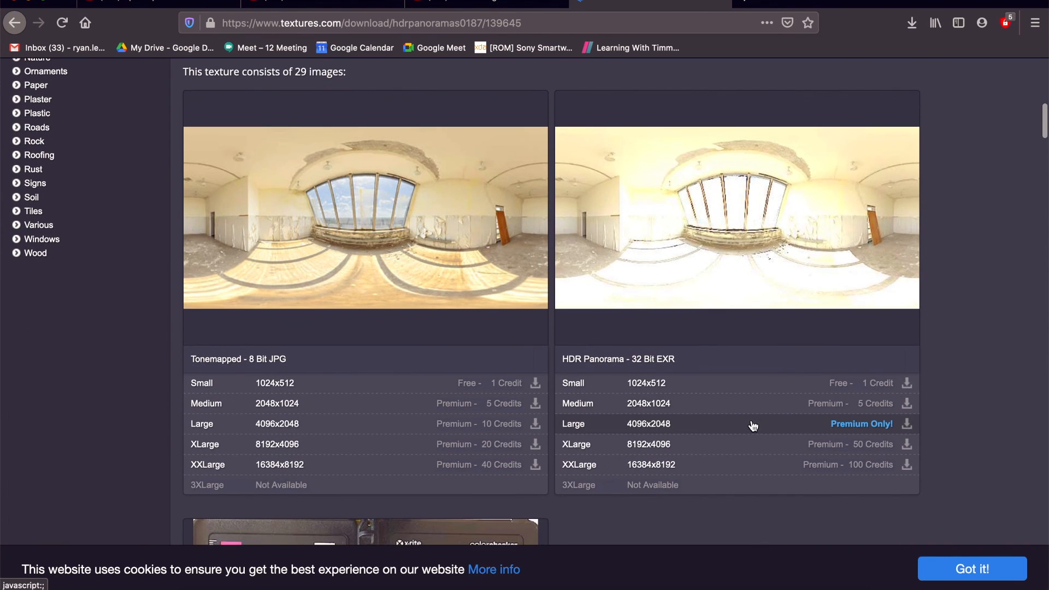
scroll(753, 426, "down", 2)
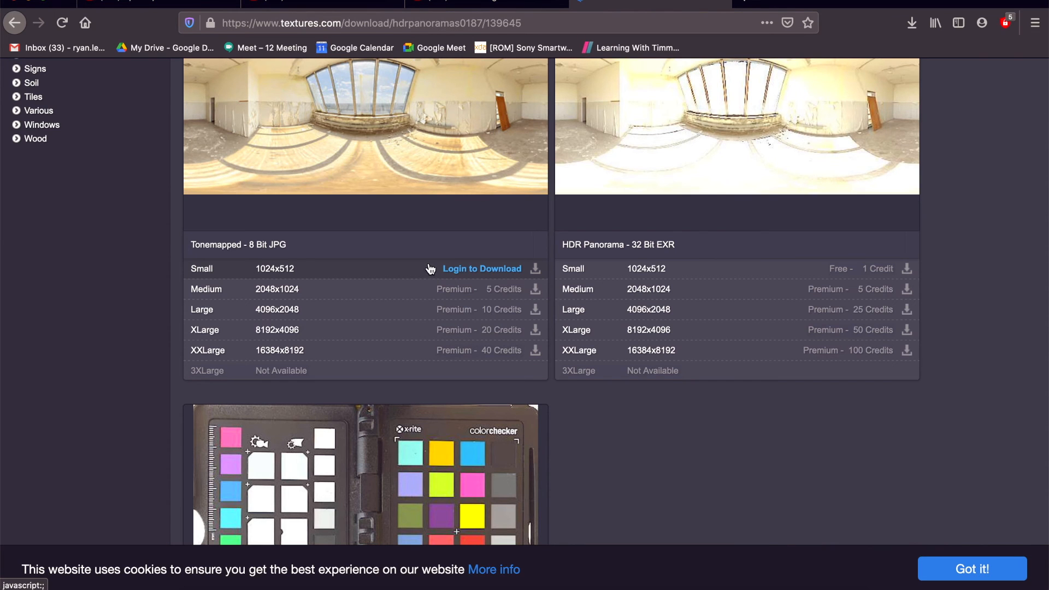
scroll(706, 313, "up", 7)
scroll(706, 313, "down", 4)
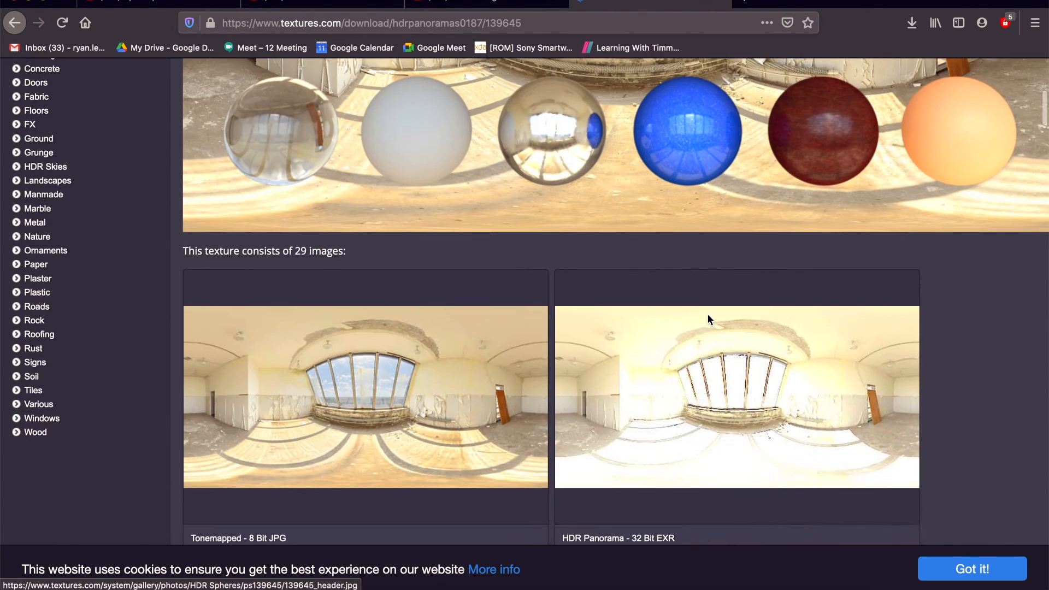
scroll(707, 317, "down", 4)
scroll(707, 317, "up", 4)
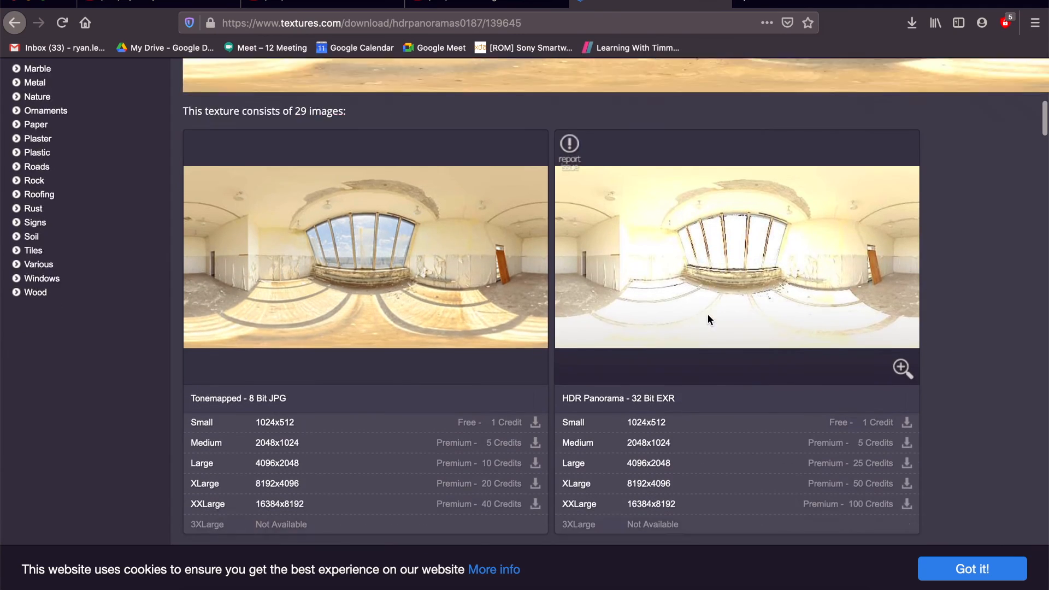
scroll(707, 317, "down", 3)
scroll(371, 197, "up", 3)
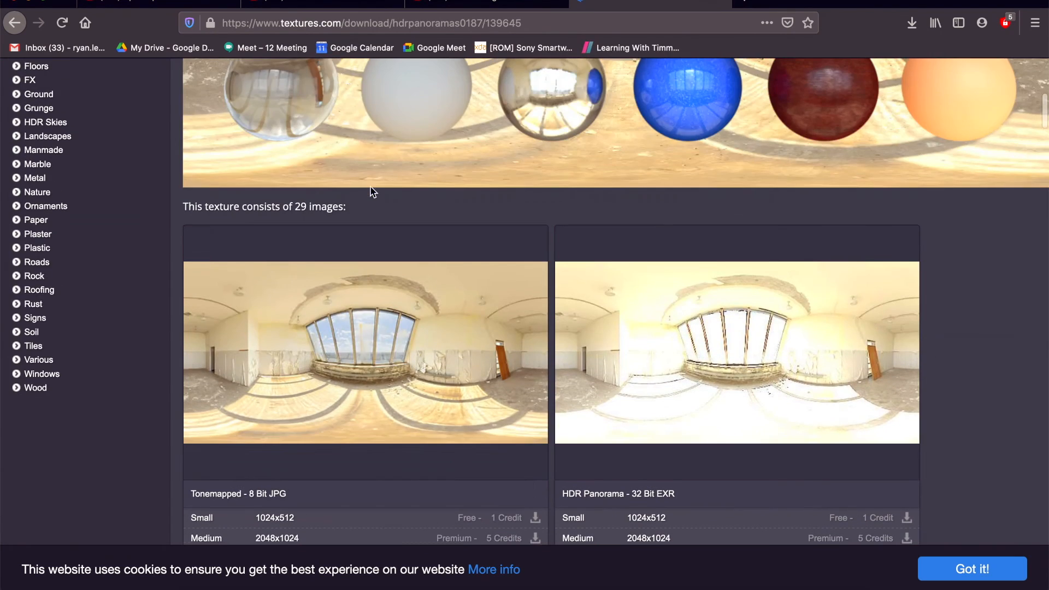
scroll(393, 259, "up", 8)
scroll(526, 400, "down", 2)
scroll(515, 382, "up", 2)
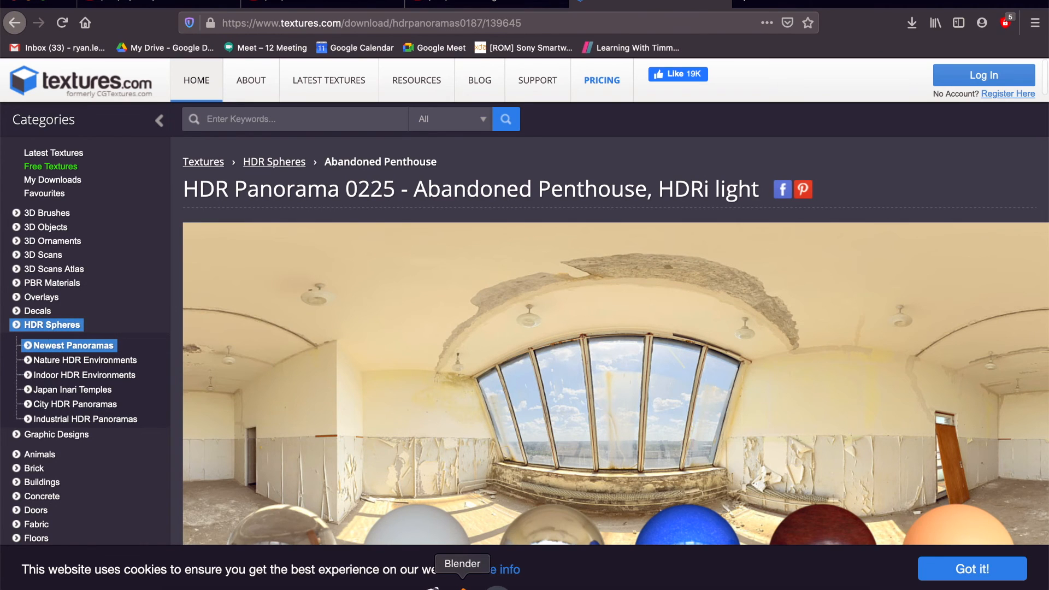
Switch to Blender and review the material's node setup and the wet ground plane from several angles
left_click(464, 585)
scroll(460, 393, "left", 2)
scroll(460, 393, "down", 1)
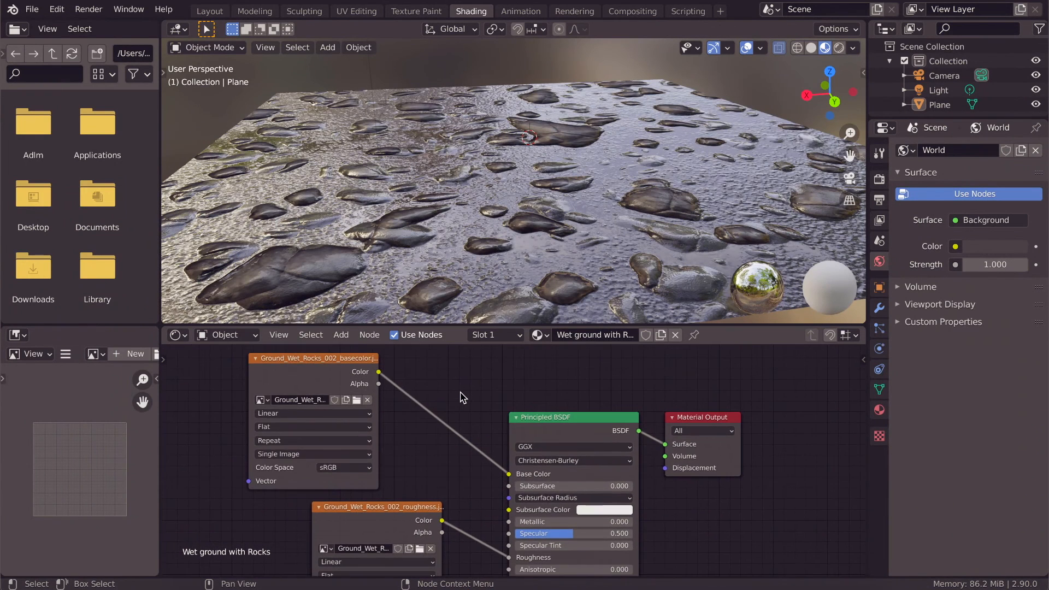
scroll(460, 392, "up", 1)
scroll(460, 397, "left", 2)
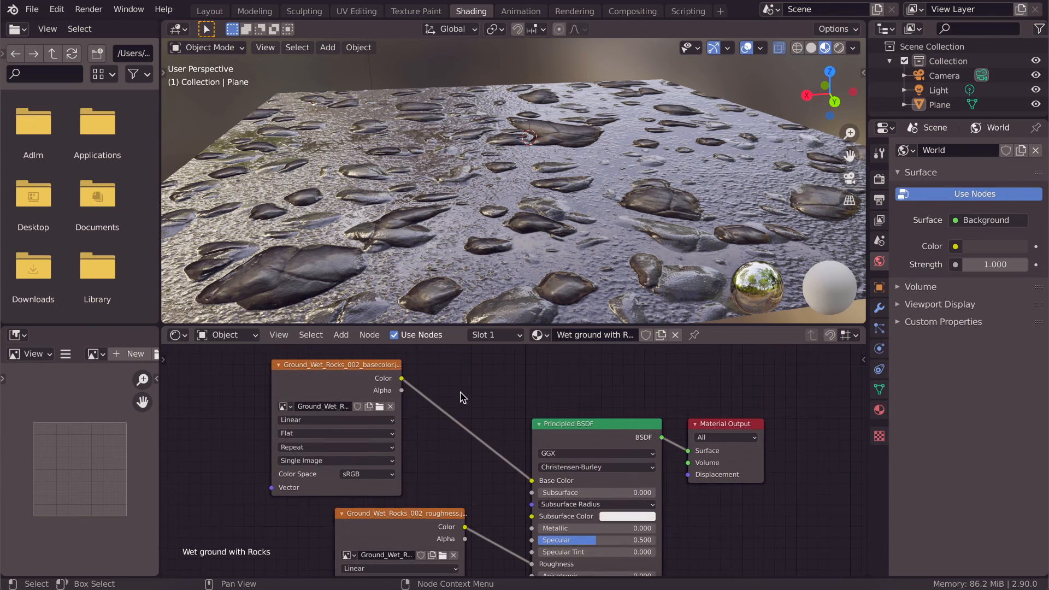
scroll(461, 403, "up", 1)
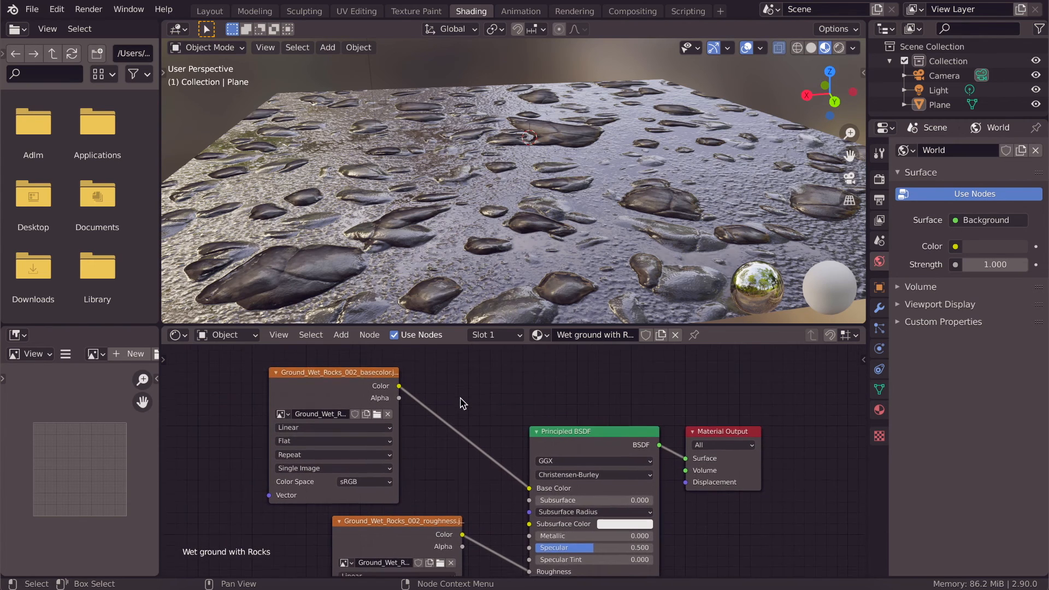
scroll(460, 403, "down", 3)
scroll(437, 253, "right", 10)
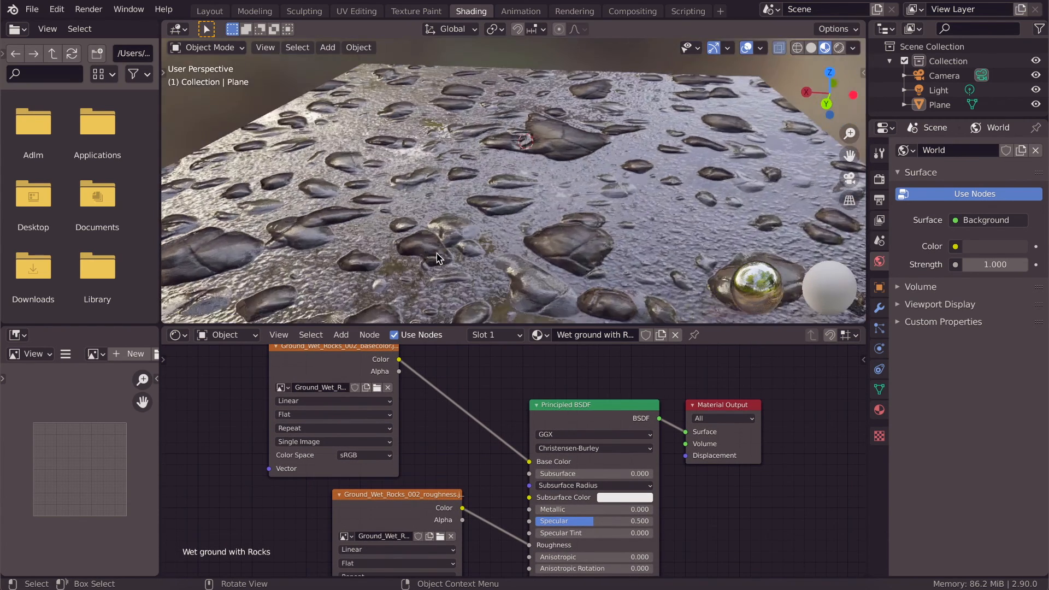
scroll(437, 253, "down", 3)
scroll(437, 254, "up", 4)
scroll(437, 253, "left", 10)
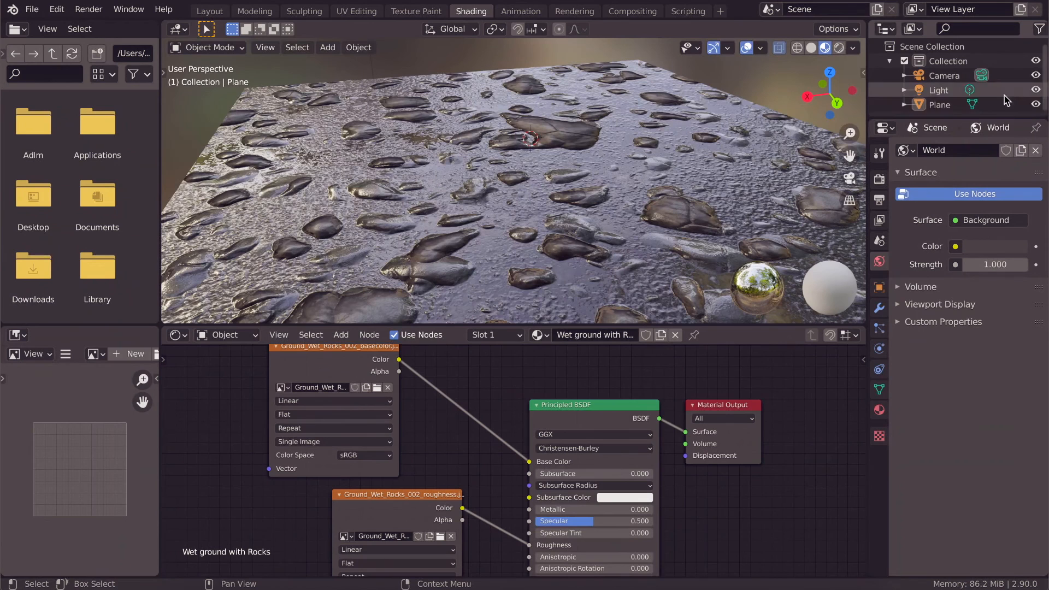
Hide the plane in the viewport and add a cube mesh at the 3D cursor
left_click(1035, 105)
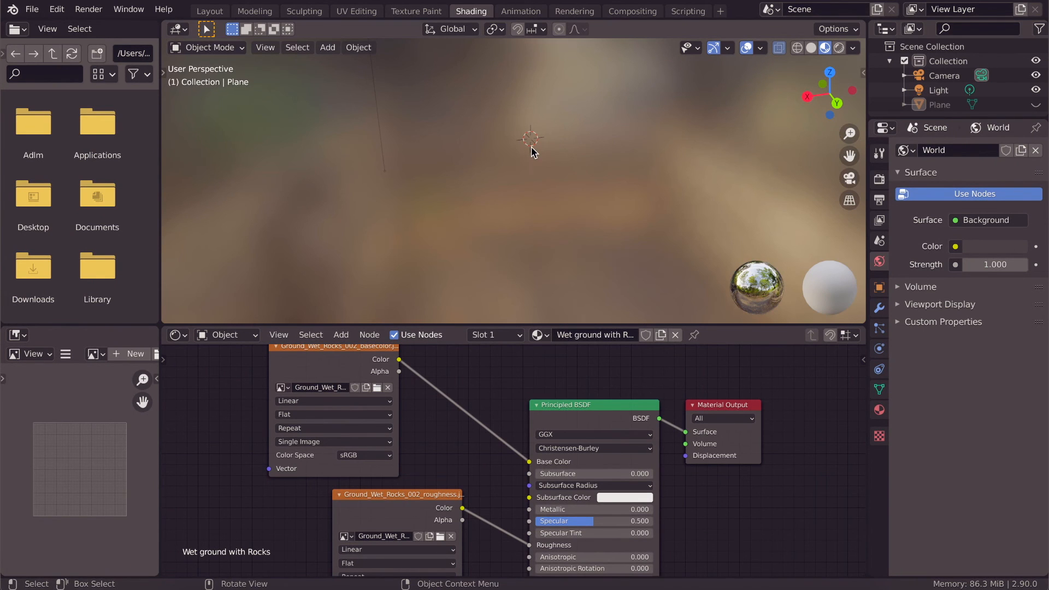
key("shift+a")
mouse_move(534, 149)
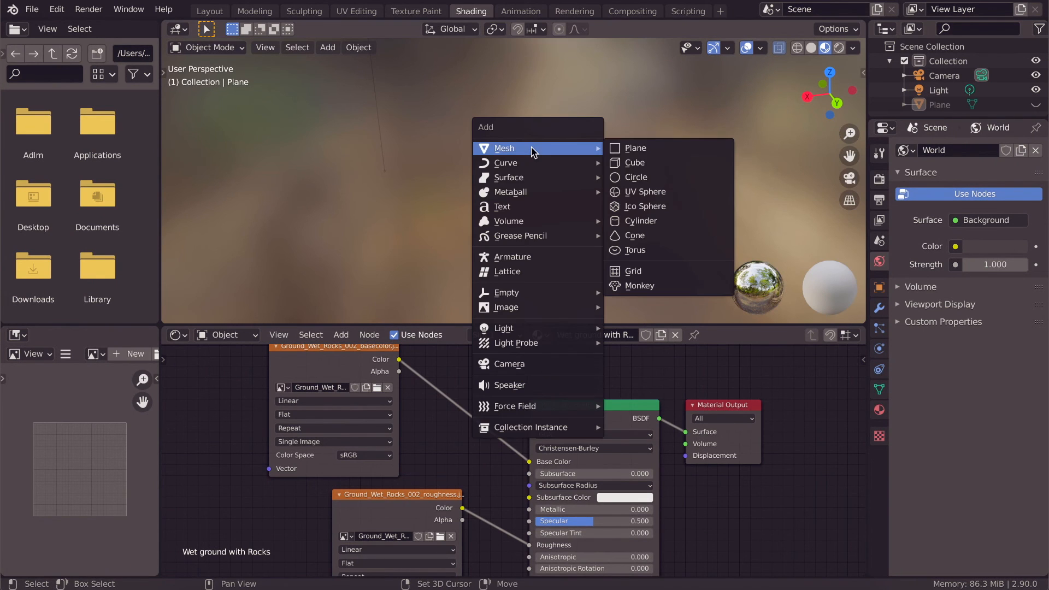
left_click(639, 163)
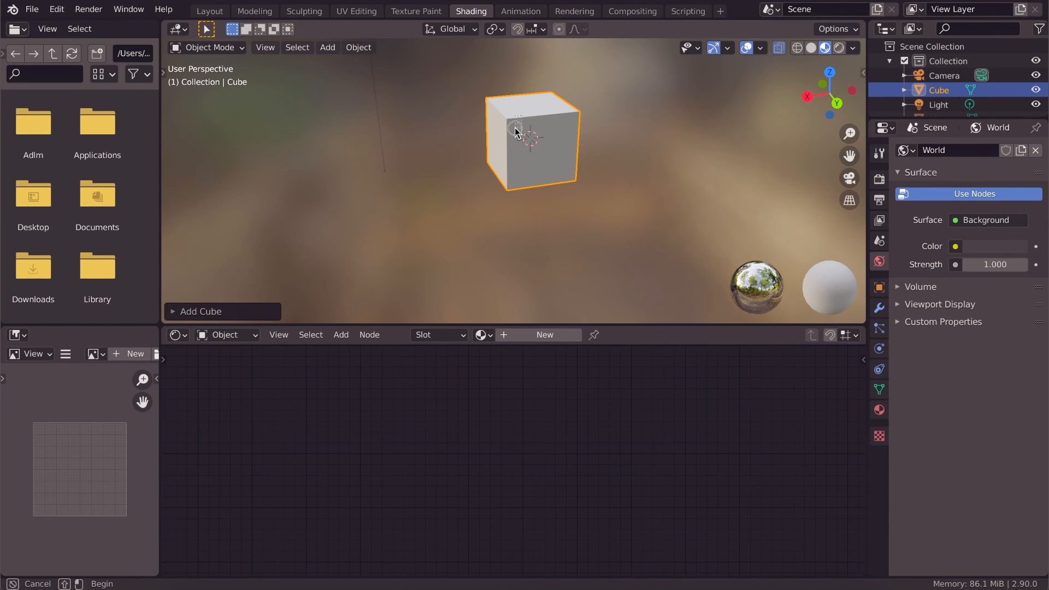
left_click(530, 153)
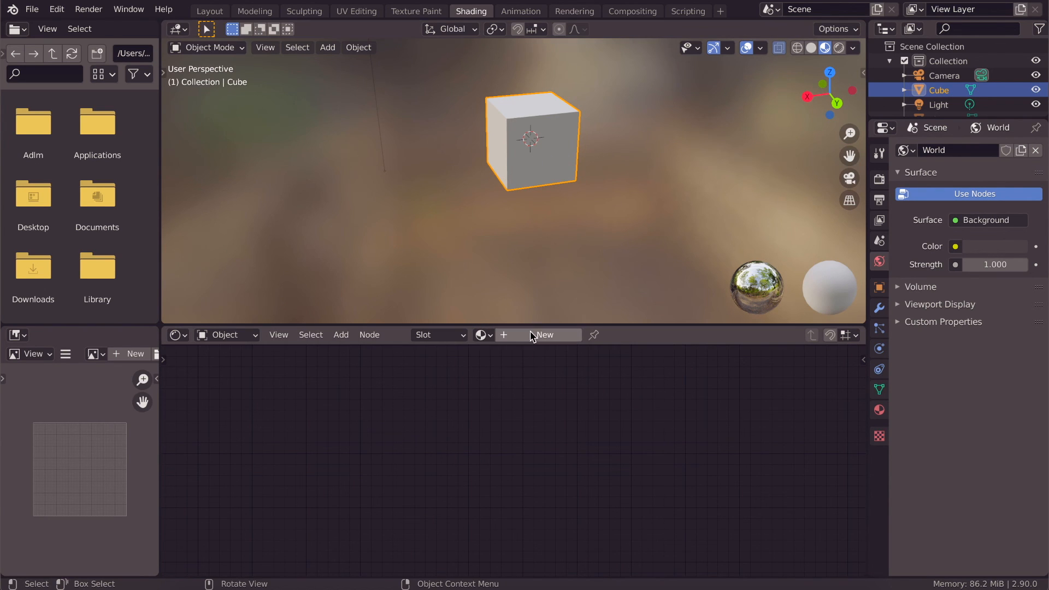
Assign the existing Wet ground with Rocks material to the cube and inspect its textured faces close up
left_click(491, 336)
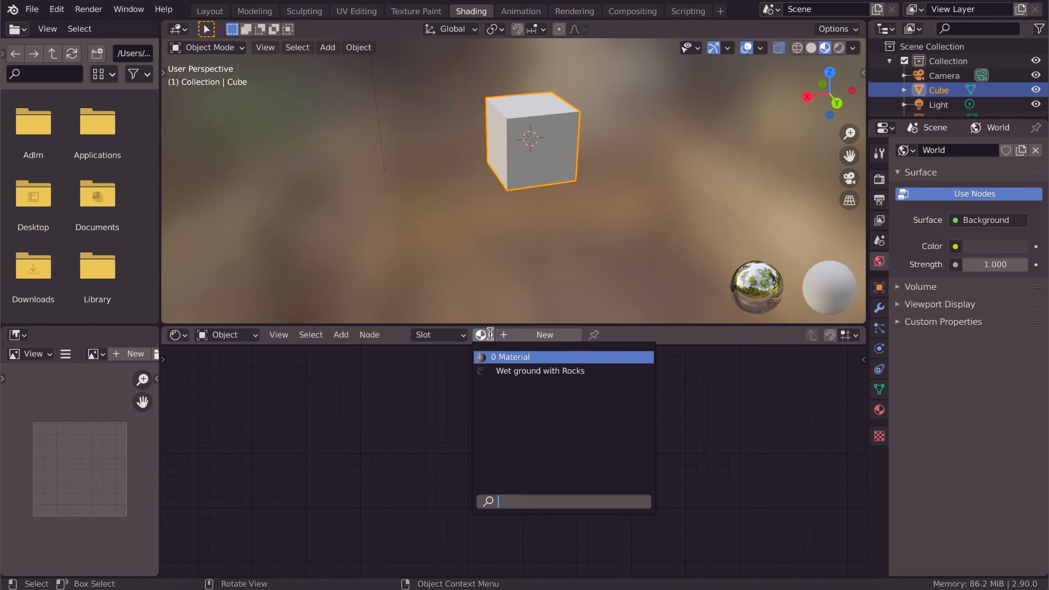
left_click(517, 370)
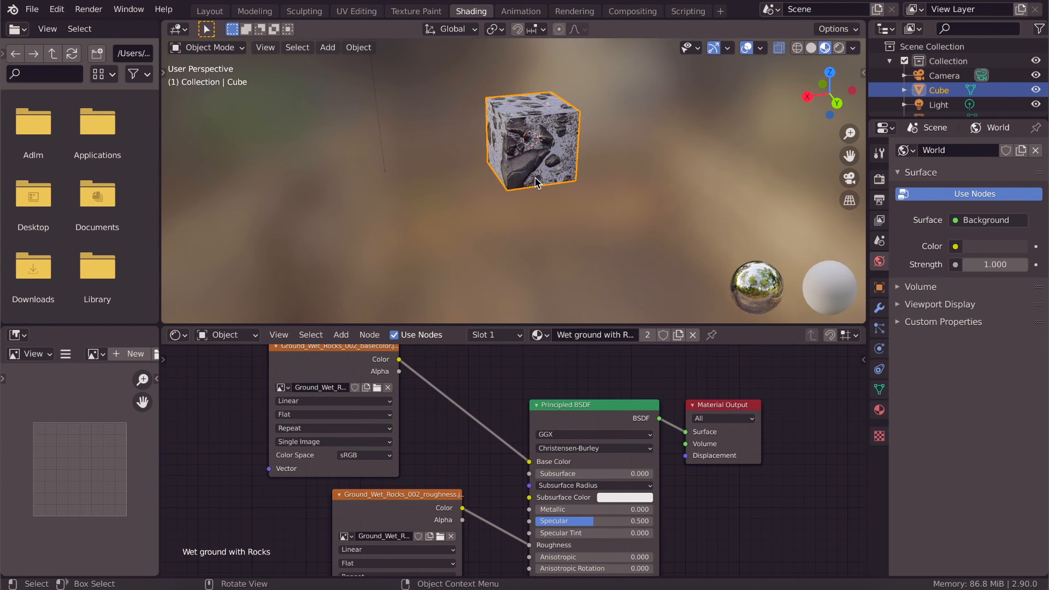
scroll(538, 183, "right", 10)
scroll(538, 183, "up", 5)
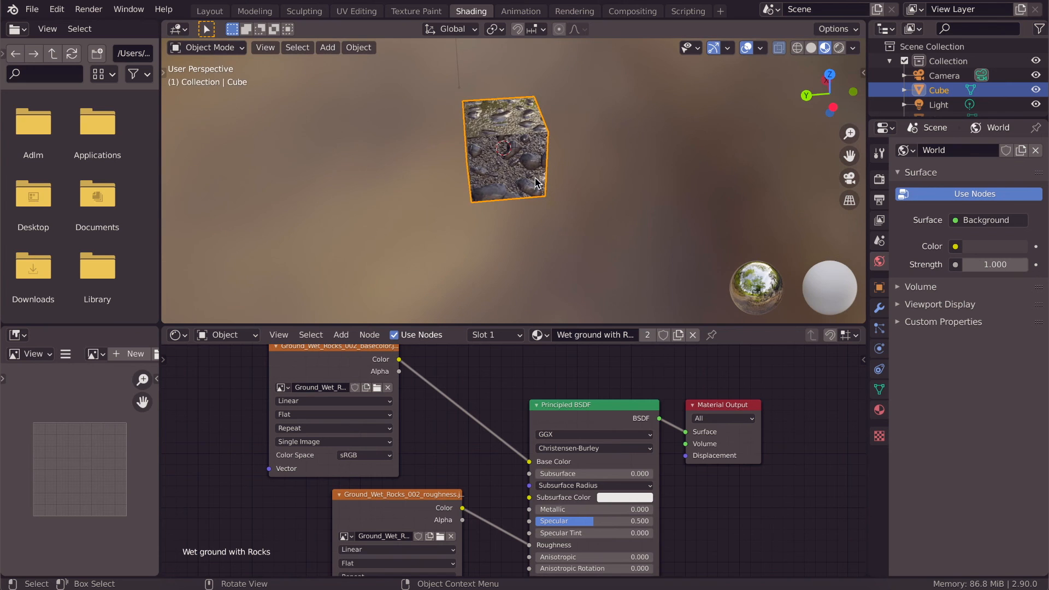
scroll(538, 183, "right", 10)
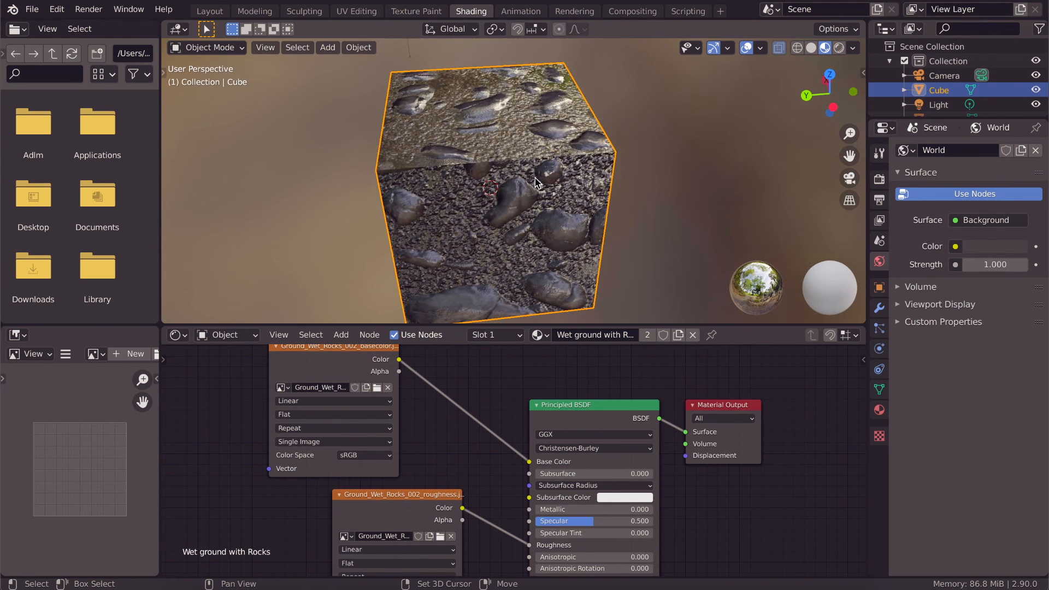
Inspect the textured cube from its other sides and delete it from the scene
scroll(535, 178, "right", 10)
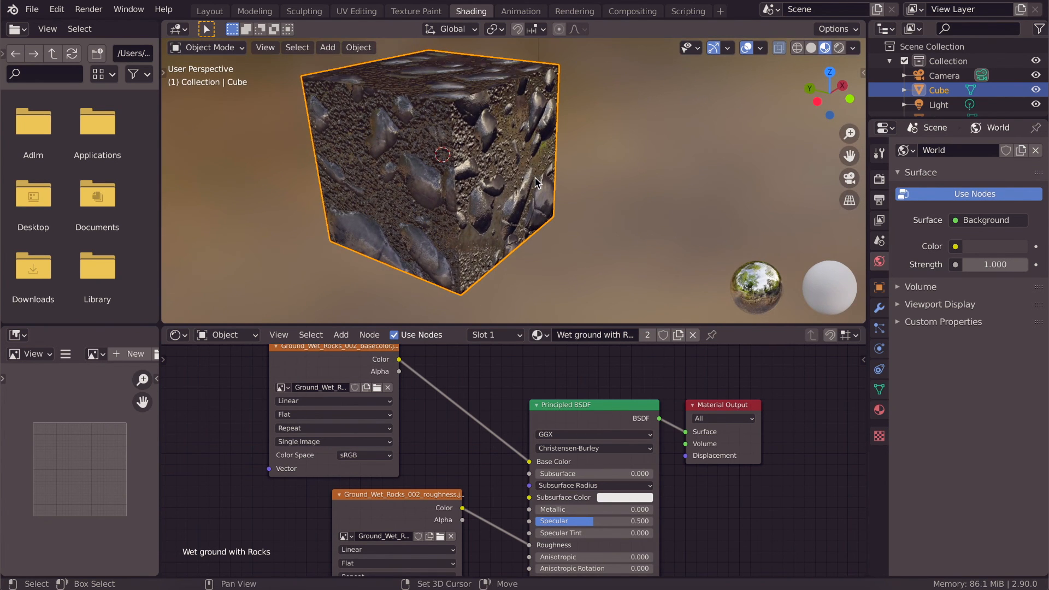
scroll(564, 171, "right", 10)
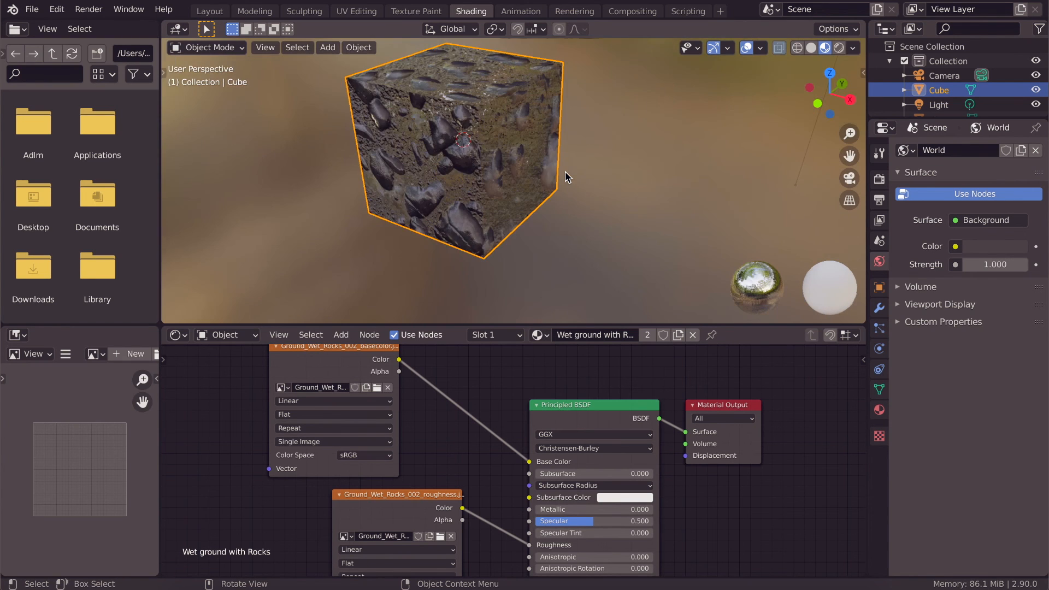
scroll(565, 171, "right", 10)
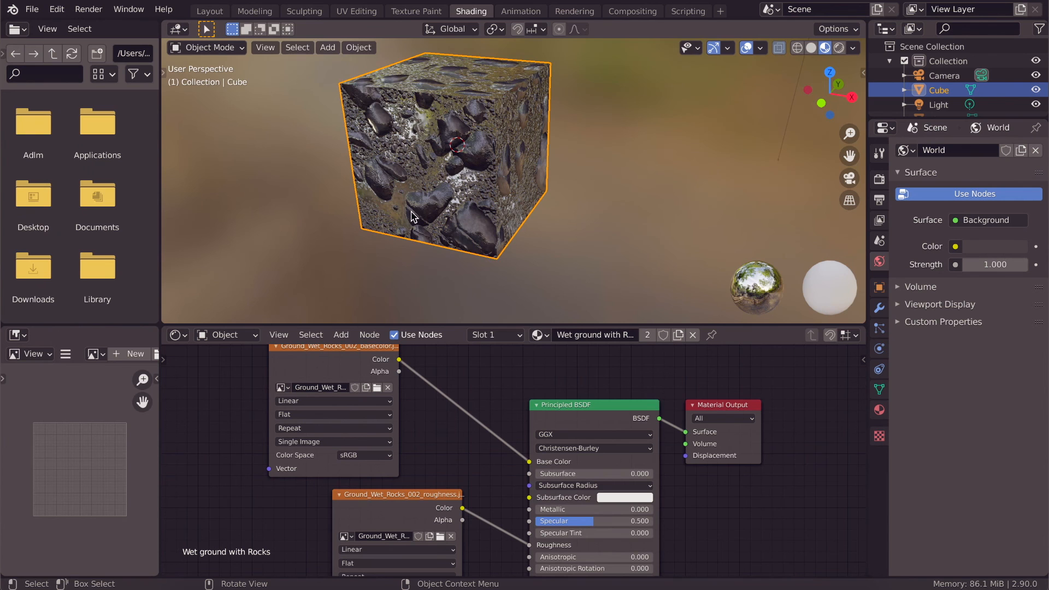
scroll(410, 212, "right", 10)
middle_click_drag(410, 216, 411, 216)
key("x")
left_click(466, 189)
Add a UV sphere mesh at the 3D cursor and shade it smooth
key("shift+a")
mouse_move(467, 188)
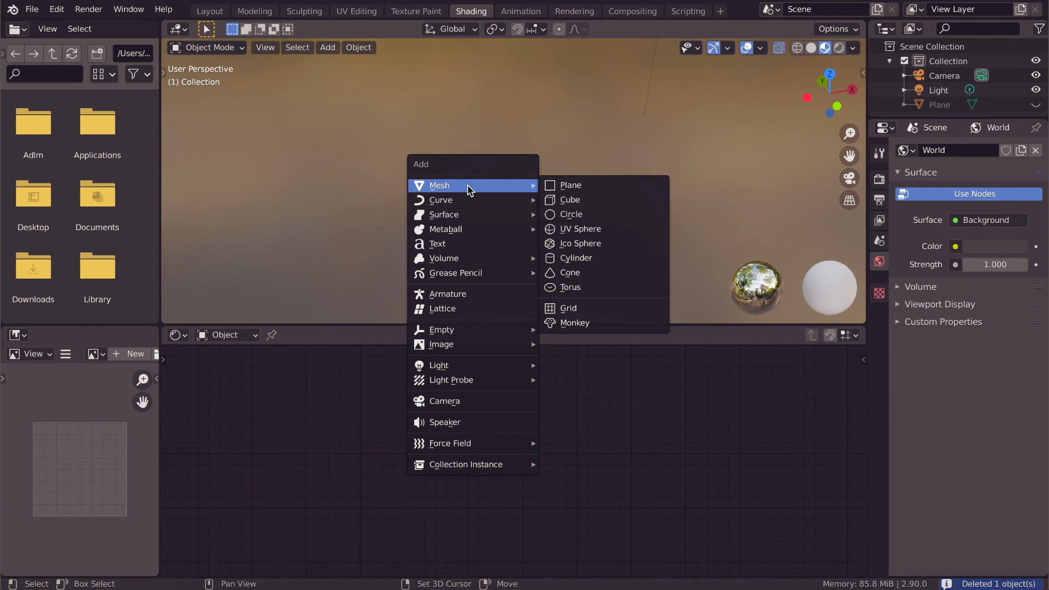
left_click(592, 233)
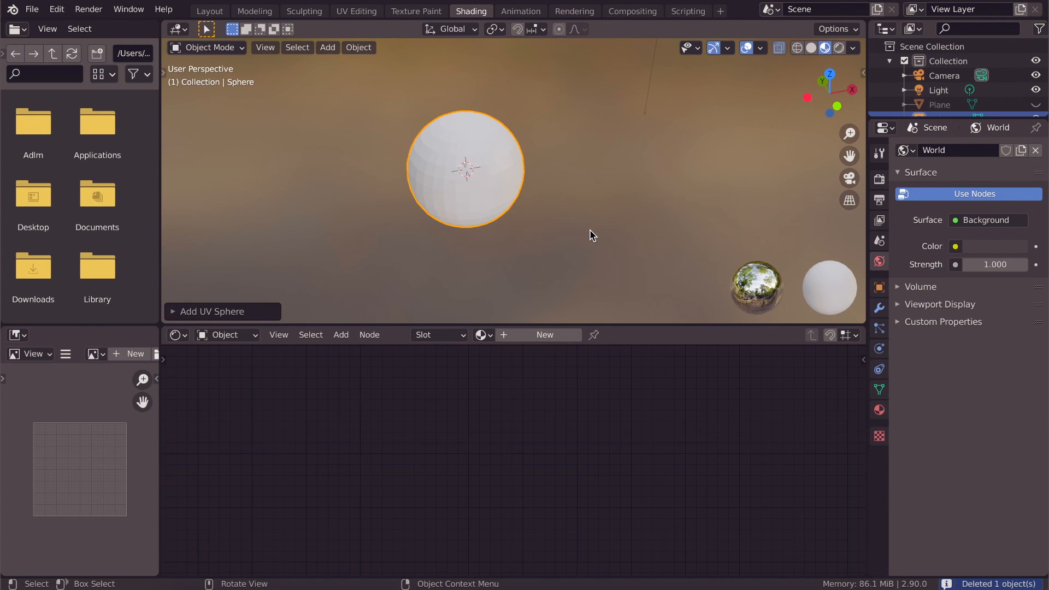
right_click(473, 146)
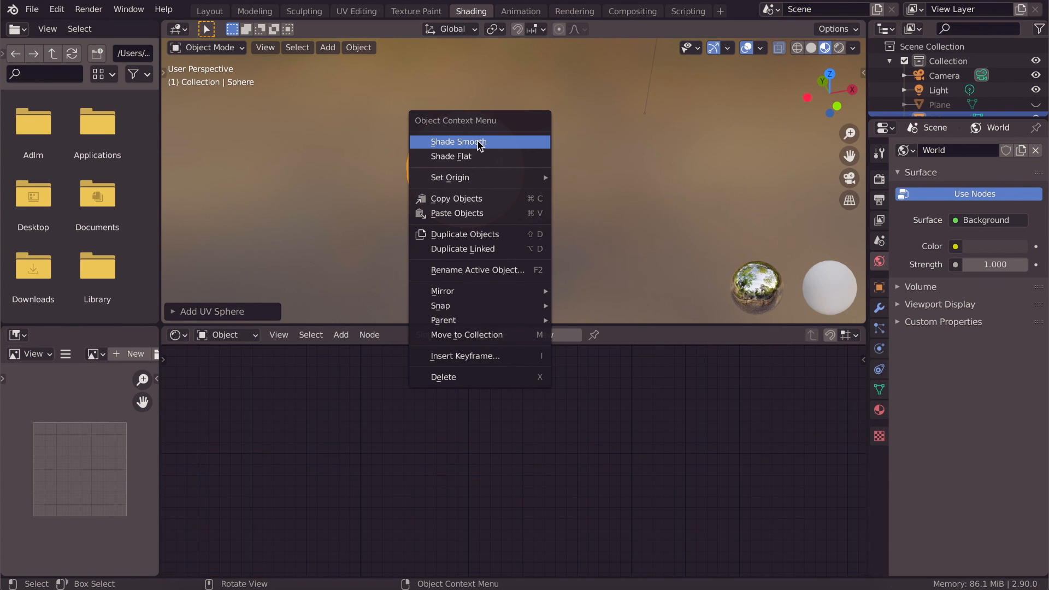
left_click(476, 143)
Assign the existing Wet ground with Rocks material to the sphere and scale the sphere up to inspect its texture
left_click(481, 334)
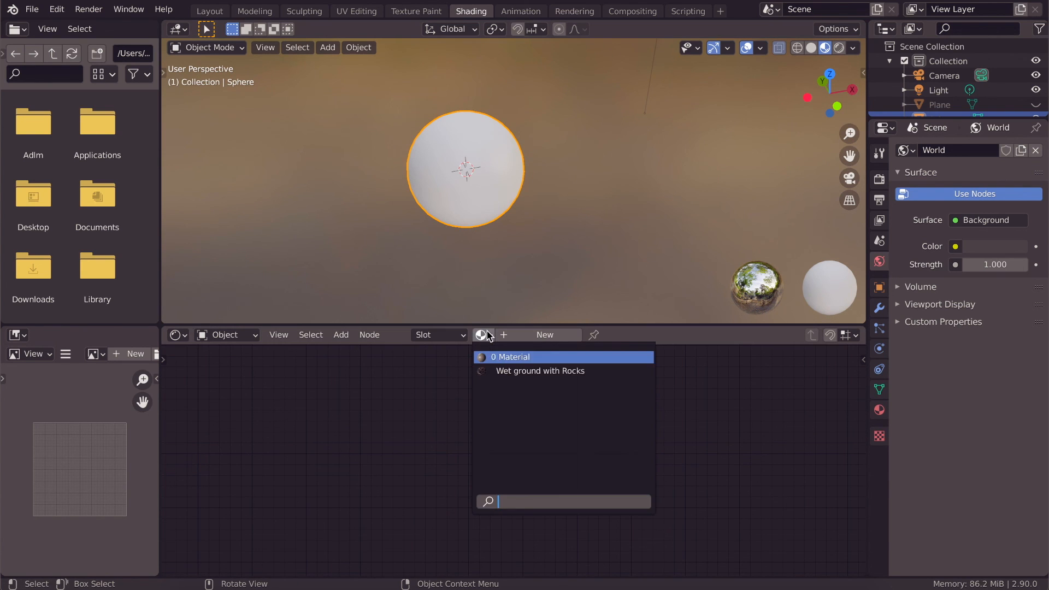
left_click(498, 371)
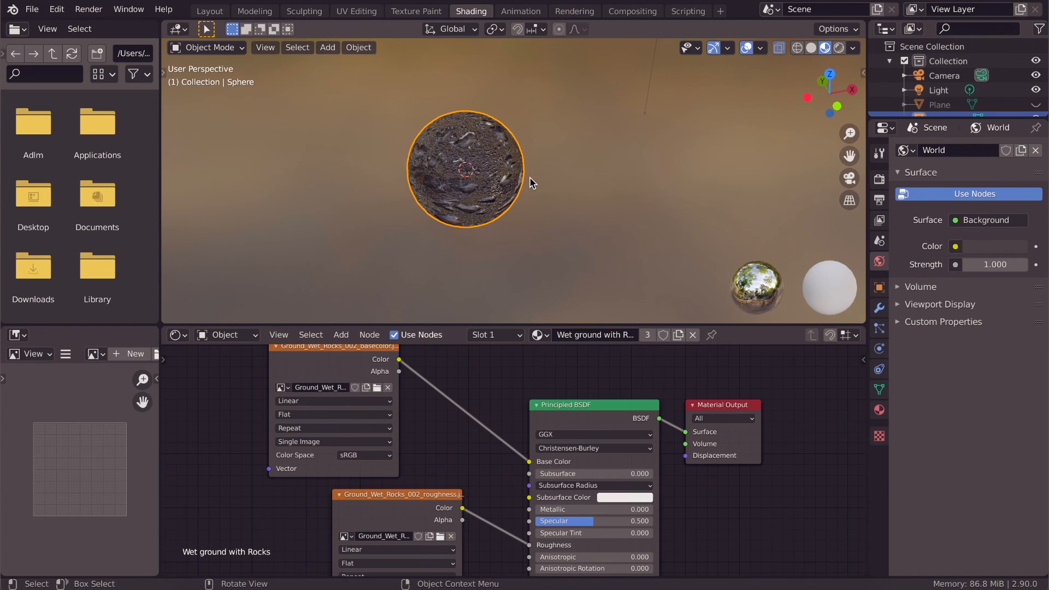
key("s")
left_click(566, 169)
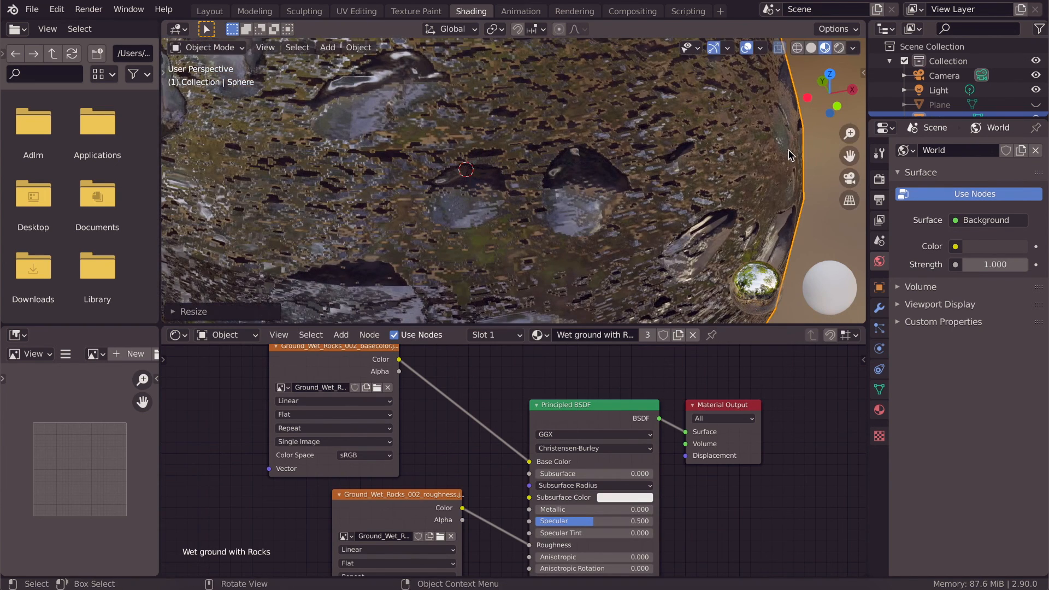
scroll(565, 169, "down", 8)
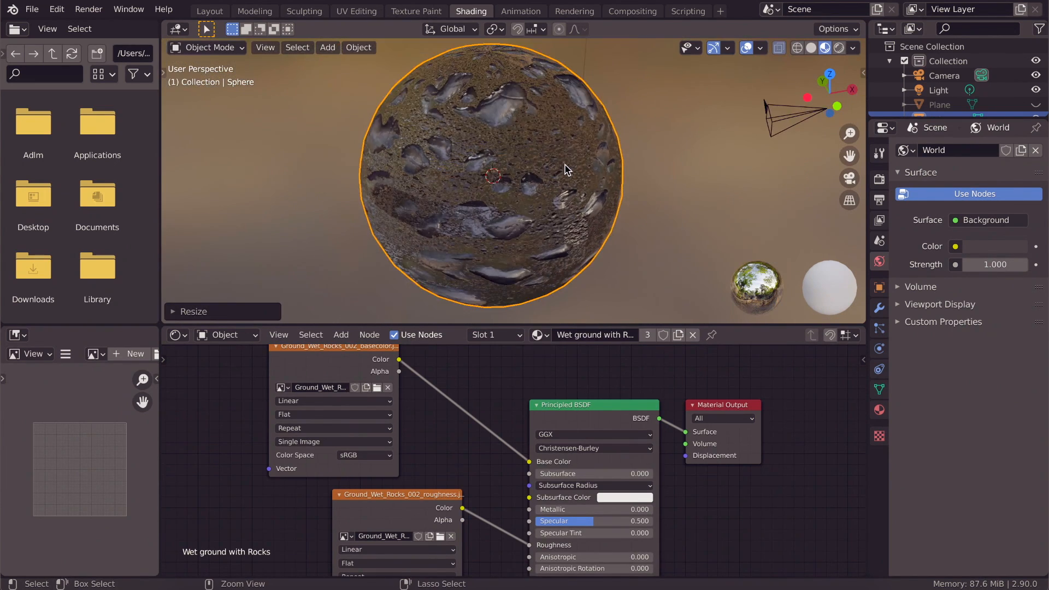
scroll(565, 169, "right", 3)
scroll(522, 192, "up", 3)
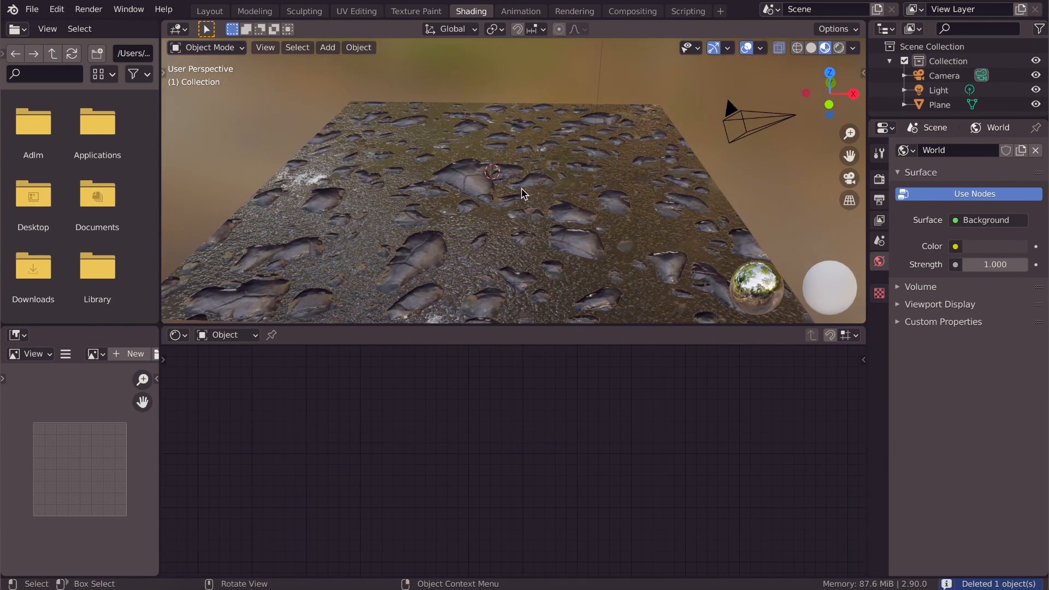
Examine the wet ground plane's rocks and reflections from above, from low angles on different sides and from underneath
scroll(521, 191, "left", 3)
scroll(522, 191, "left", 2)
scroll(522, 191, "up", 4, "ctrl")
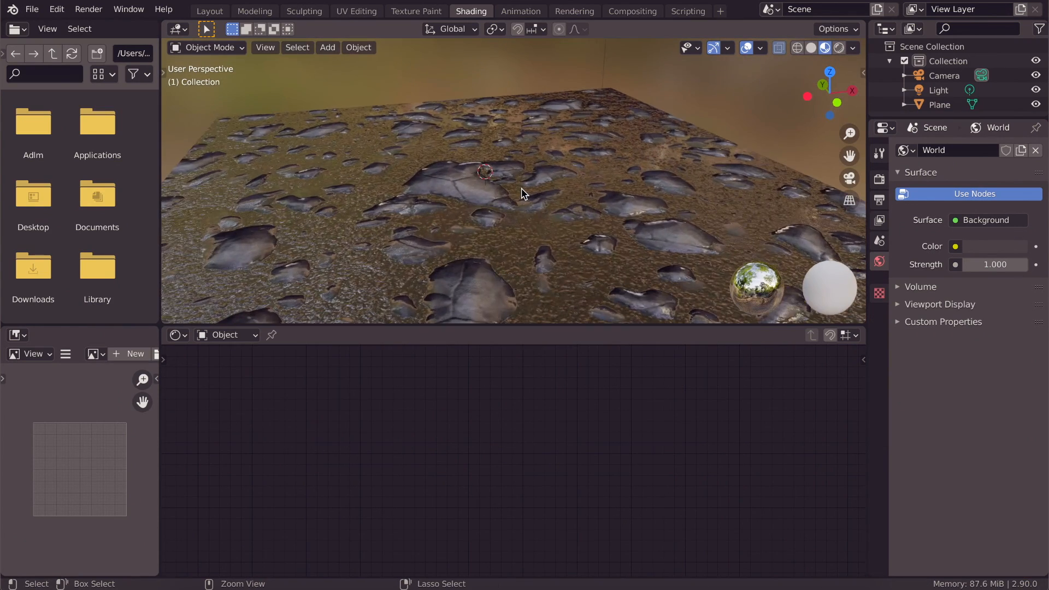
scroll(522, 191, "down", 3)
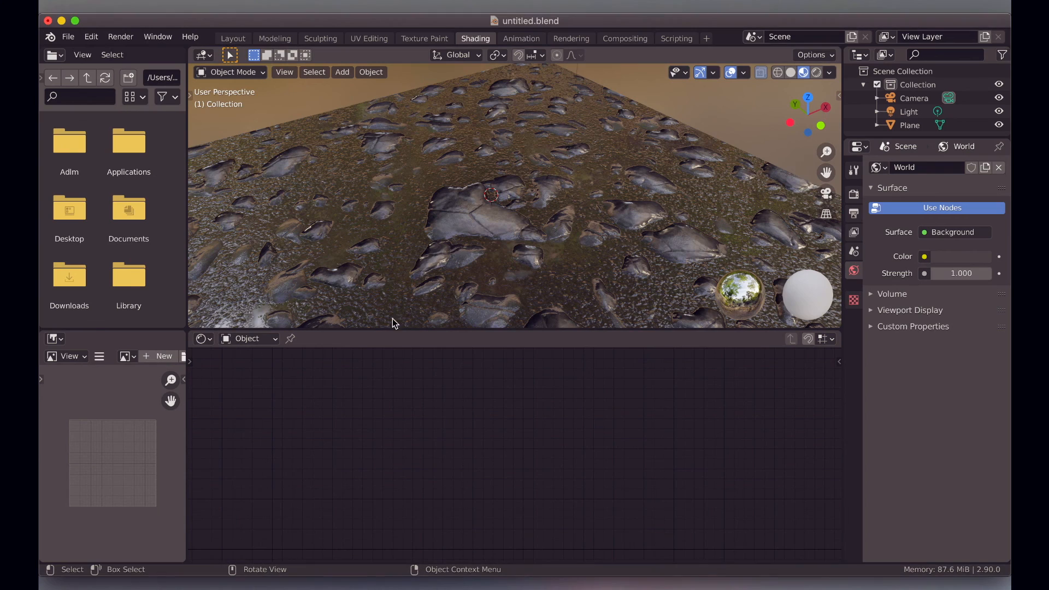
scroll(378, 217, "down", 3)
scroll(377, 216, "right", 4)
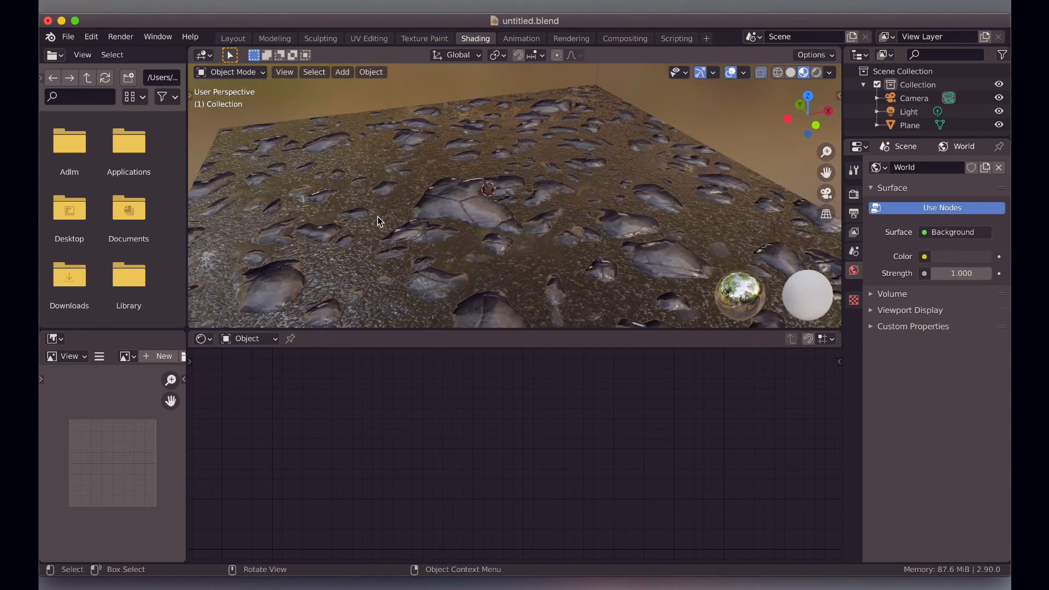
scroll(378, 216, "down", 3)
scroll(378, 216, "down", 6)
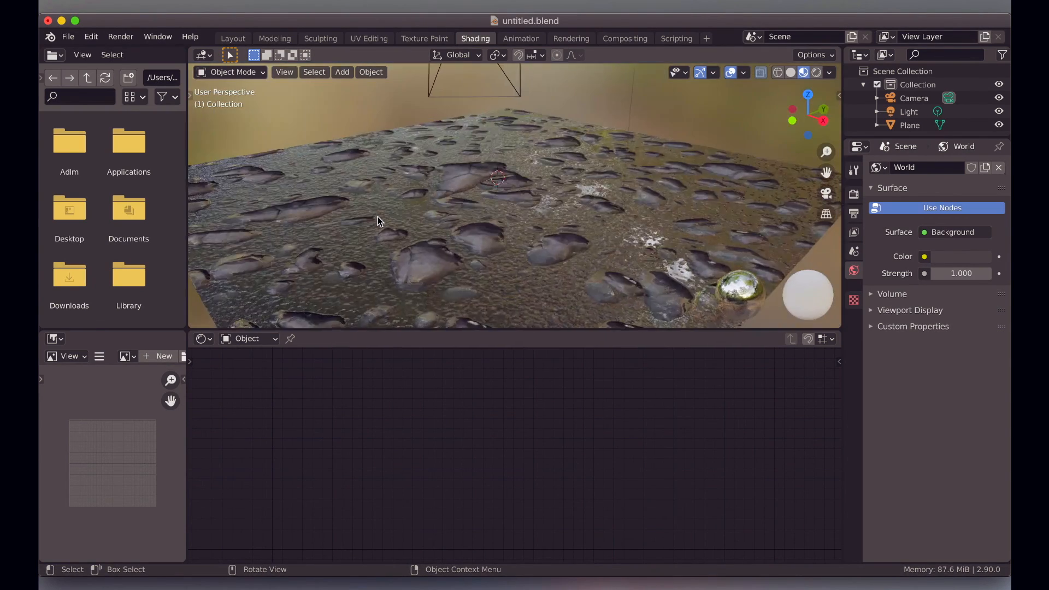
scroll(378, 216, "down", 8)
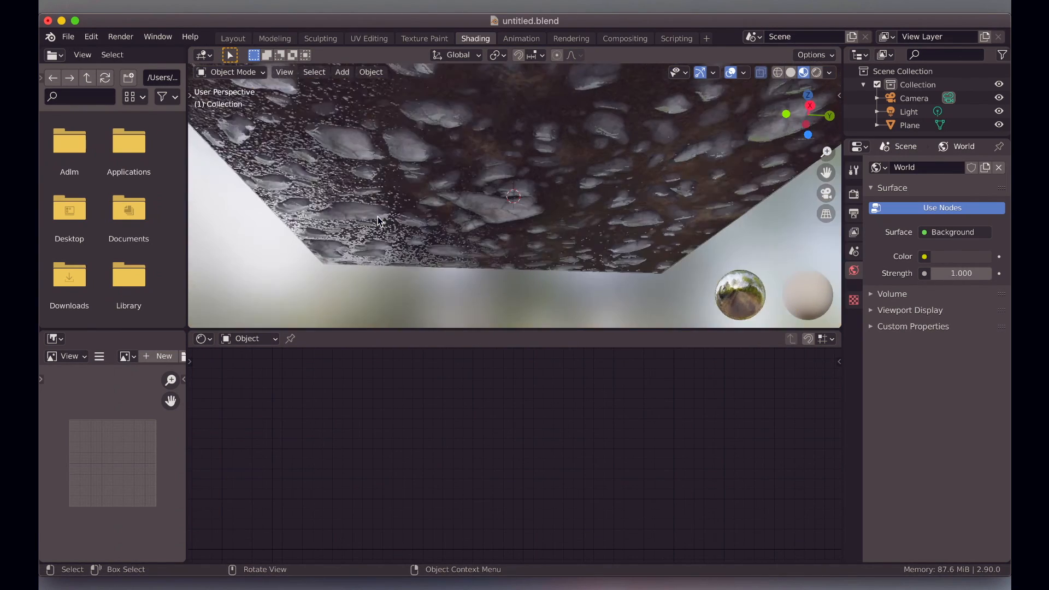
scroll(378, 216, "up", 10)
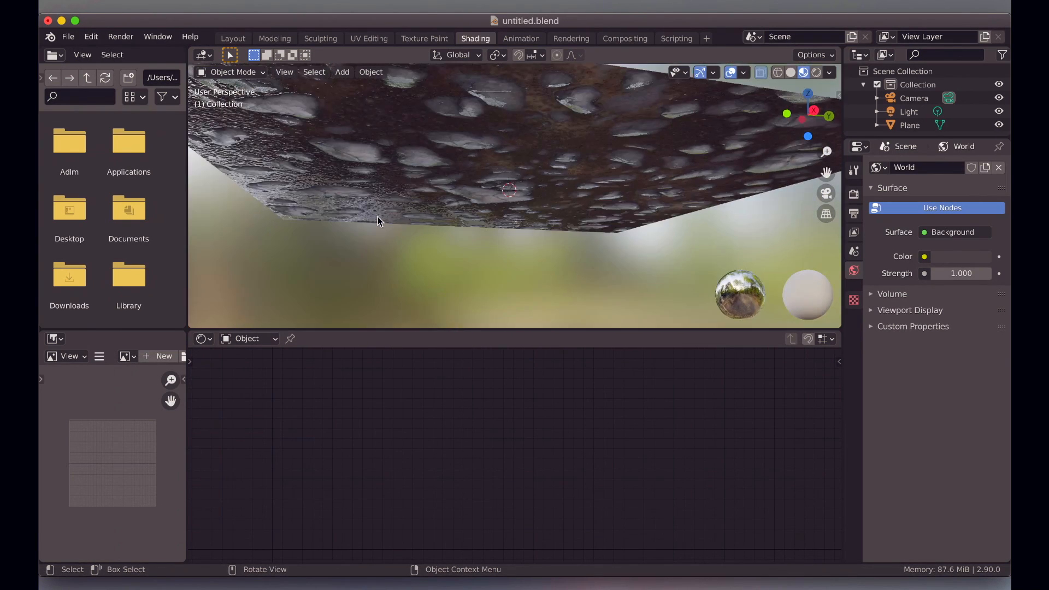
scroll(377, 216, "left", 10)
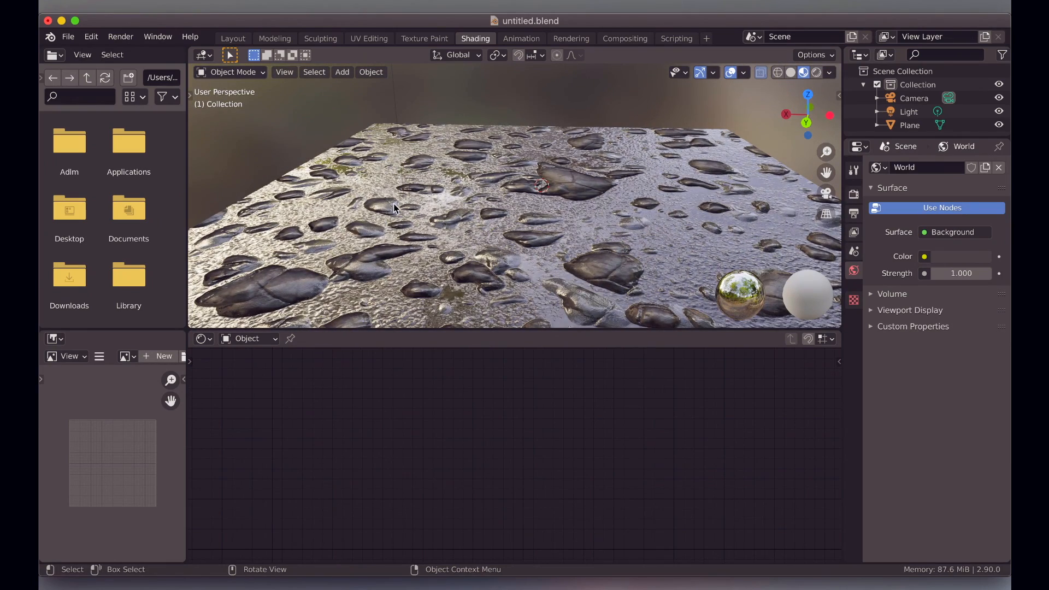
scroll(457, 221, "down", 5, "shift")
scroll(457, 221, "down", 5, "ctrl")
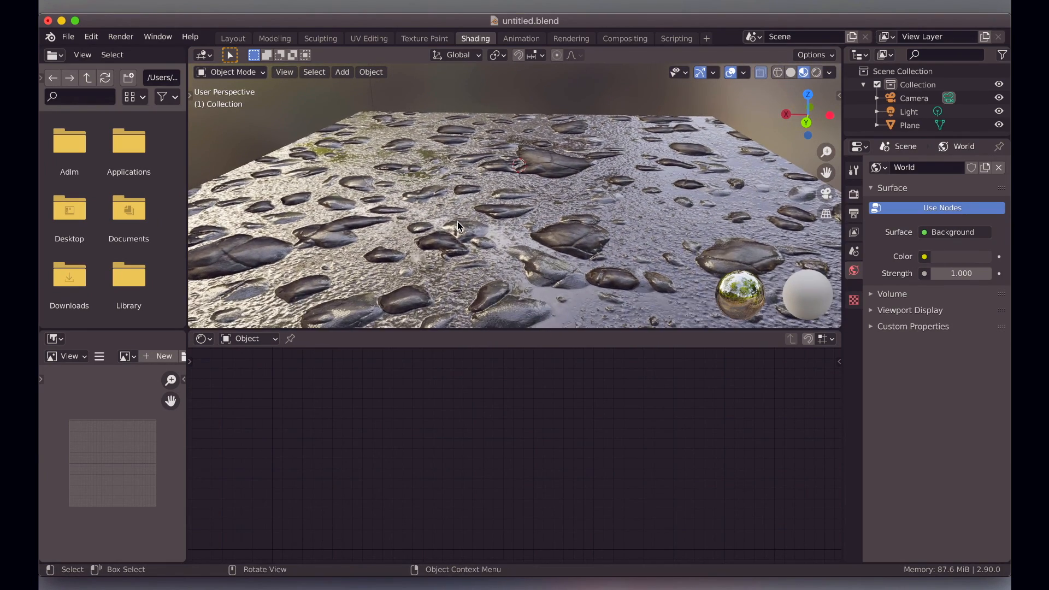
scroll(457, 221, "down", 1)
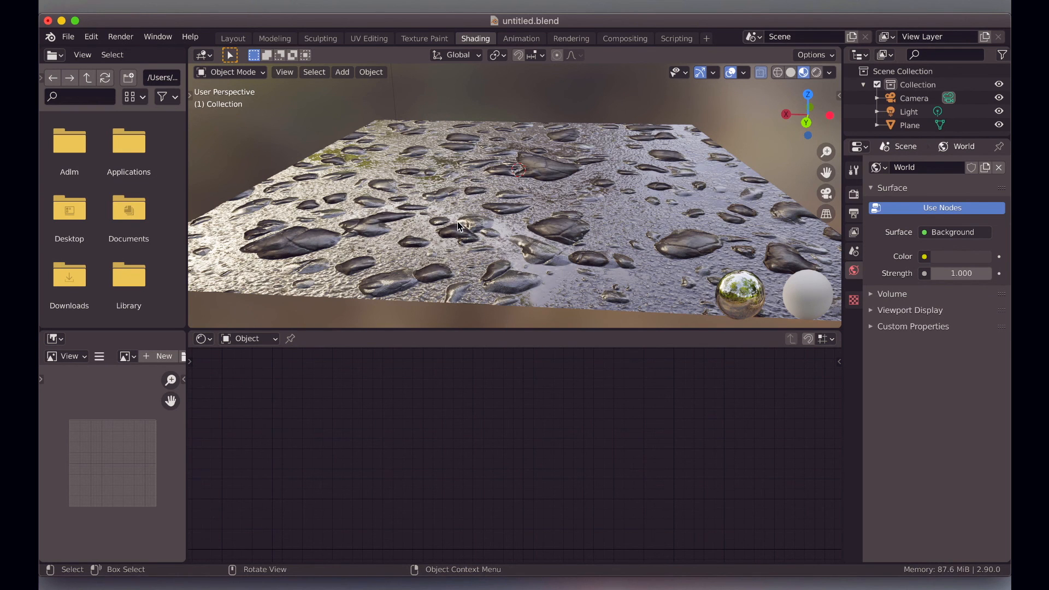
middle_click_drag(457, 221, 477, 244)
scroll(478, 244, "up", 10)
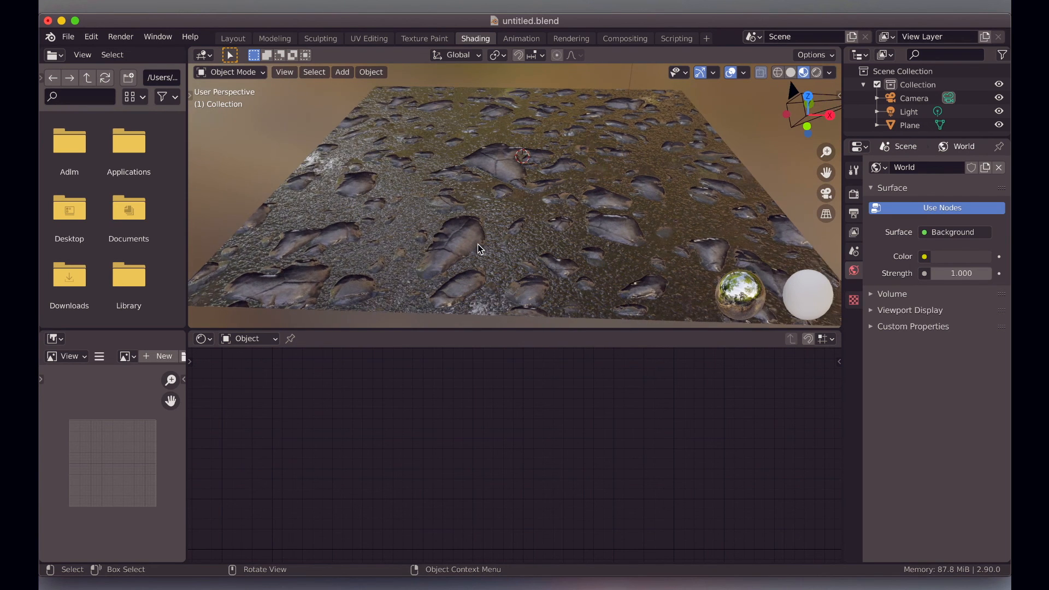